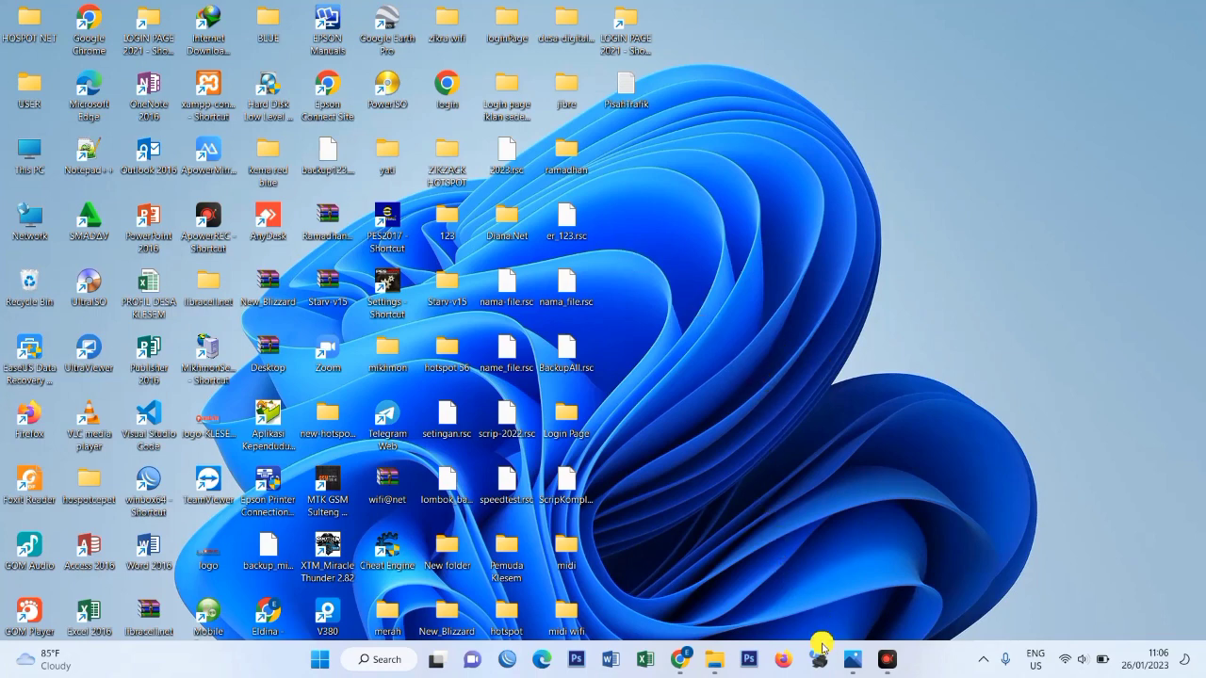
View the network diagram image fitted to the window, then close it
{"action": "mouse_move", "coordinate": [852, 663]}
{"action": "left_click", "coordinate": [904, 594]}
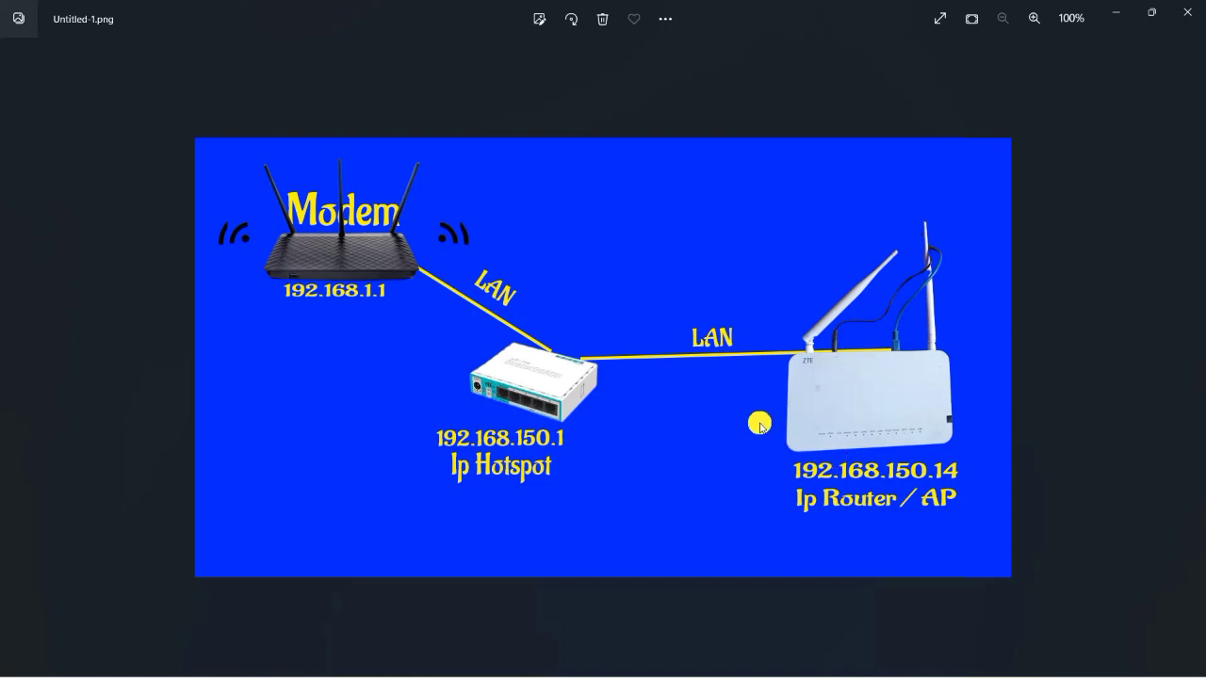
{"action": "scroll", "coordinate": [760, 424], "scroll_direction": "up", "scroll_amount": 2}
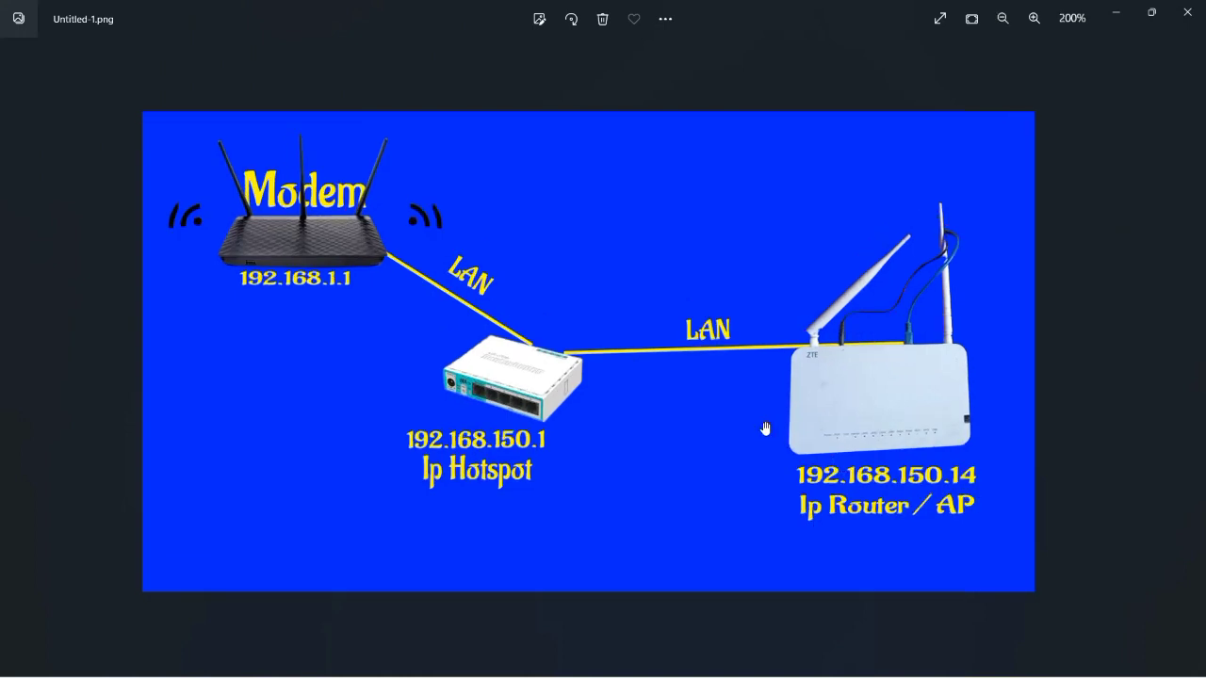
{"action": "left_click", "coordinate": [971, 18]}
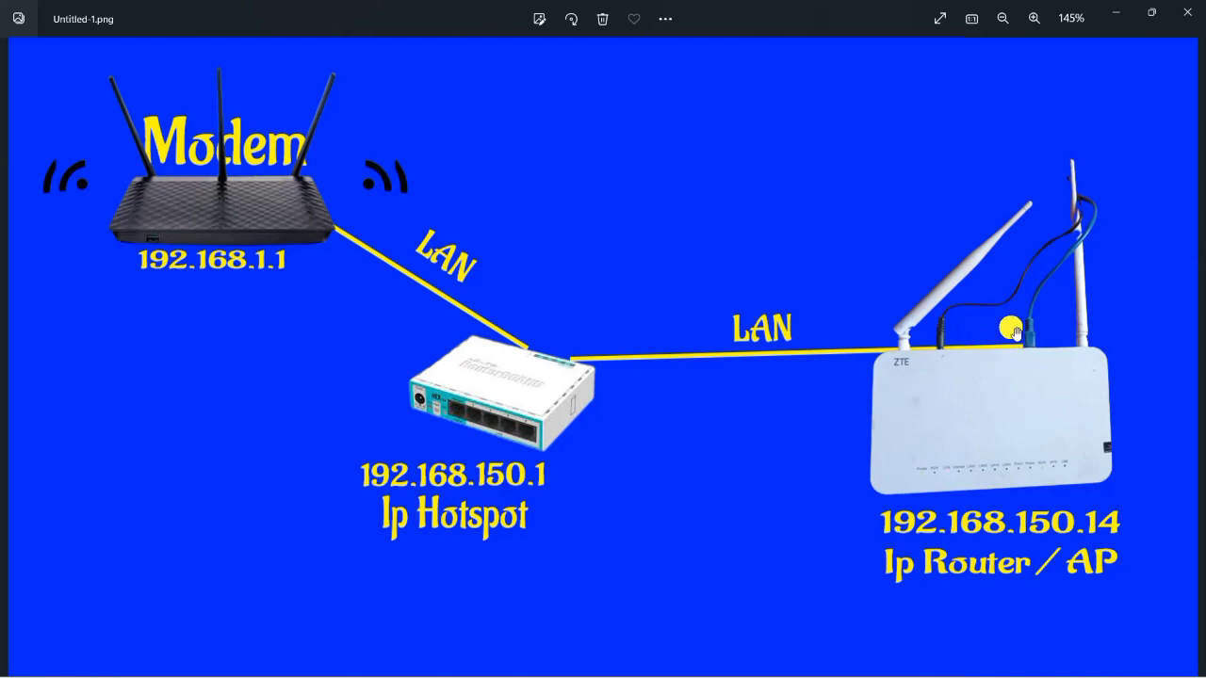
{"action": "left_click", "coordinate": [1129, 19]}
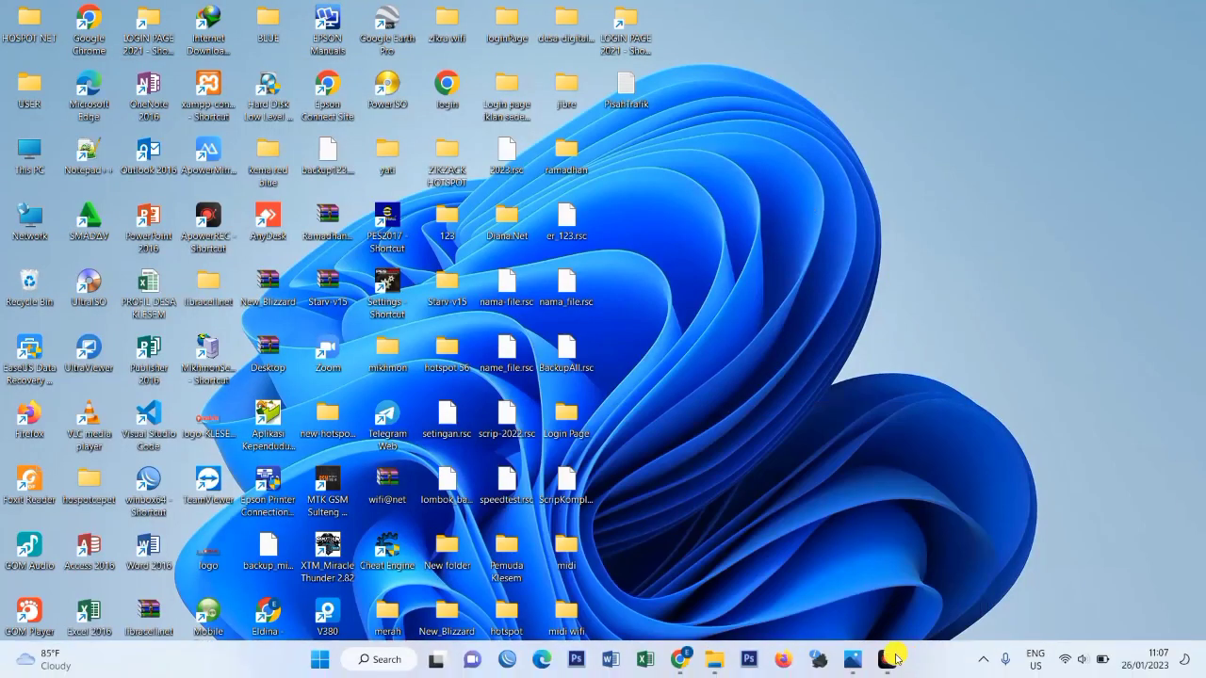
Reopen the router photo and view it full screen
{"action": "mouse_move", "coordinate": [842, 659]}
{"action": "left_click", "coordinate": [786, 583]}
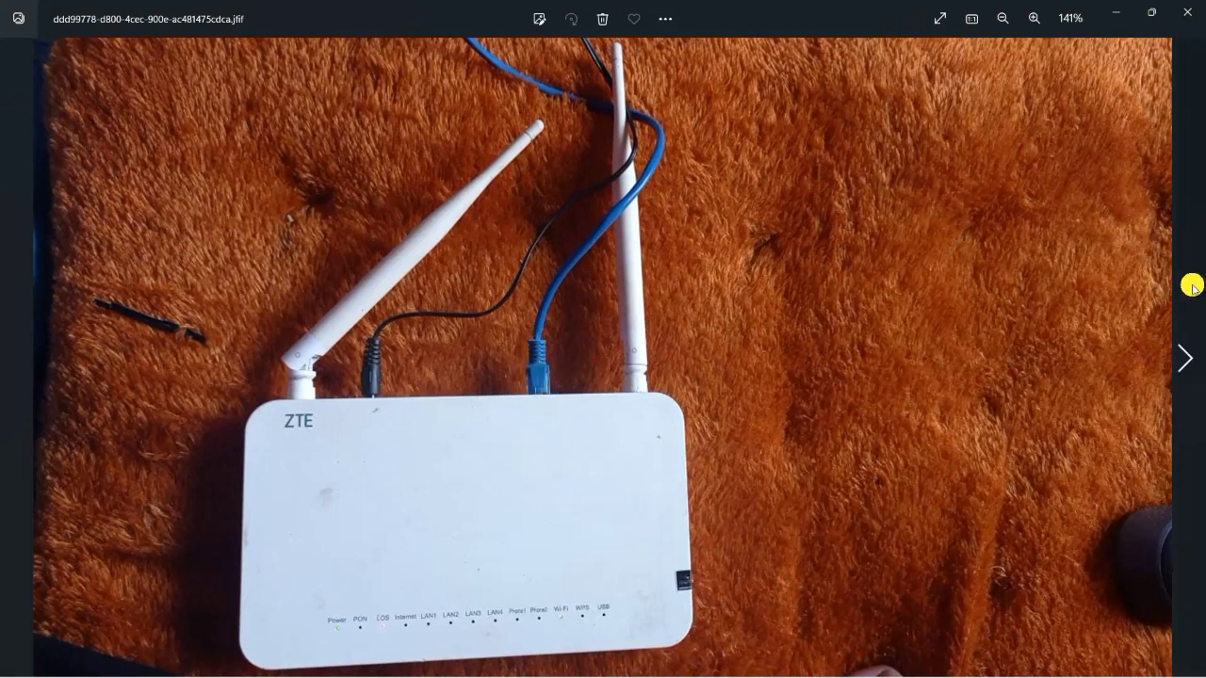
{"action": "left_click", "coordinate": [1153, 10]}
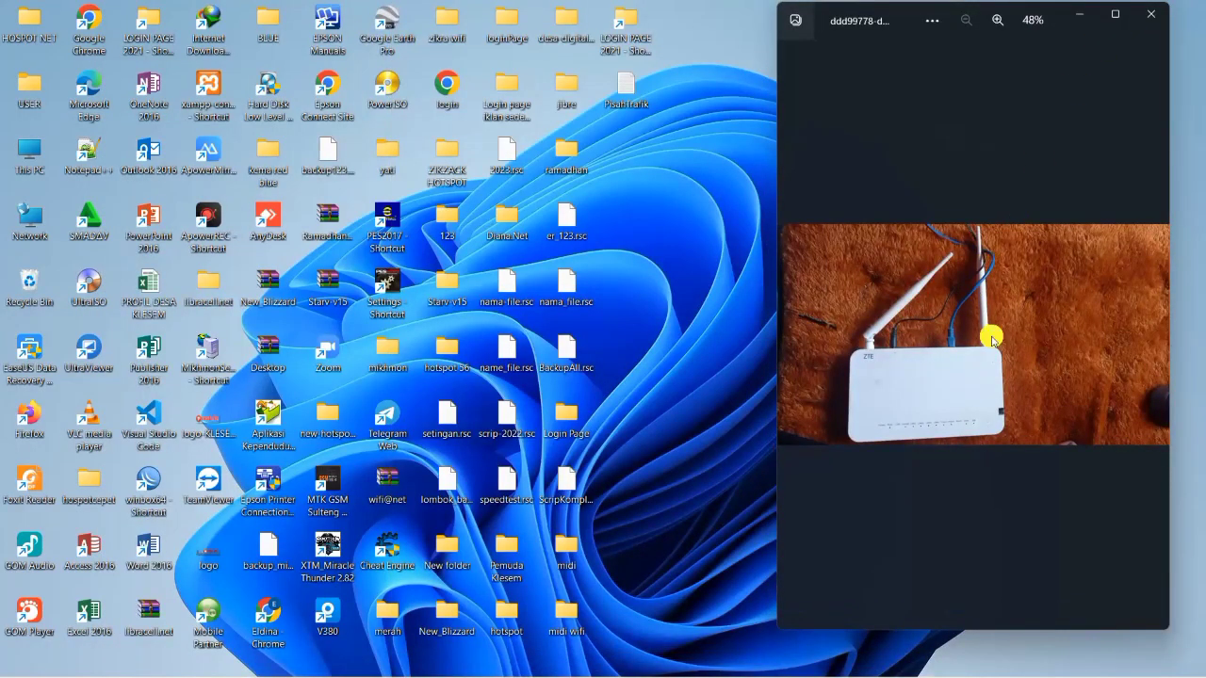
{"action": "left_click", "coordinate": [1114, 15]}
Open the yt image folder and view the router back-panel photo
{"action": "mouse_move", "coordinate": [834, 634]}
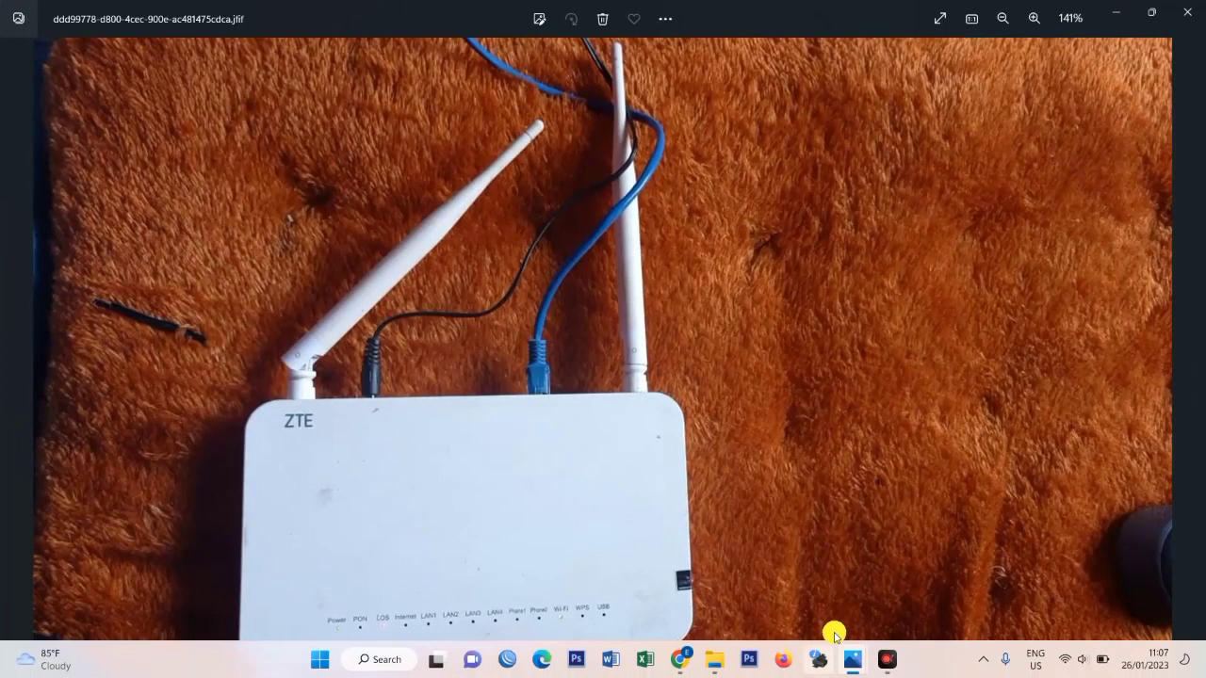
{"action": "mouse_move", "coordinate": [717, 655]}
{"action": "left_click", "coordinate": [690, 530]}
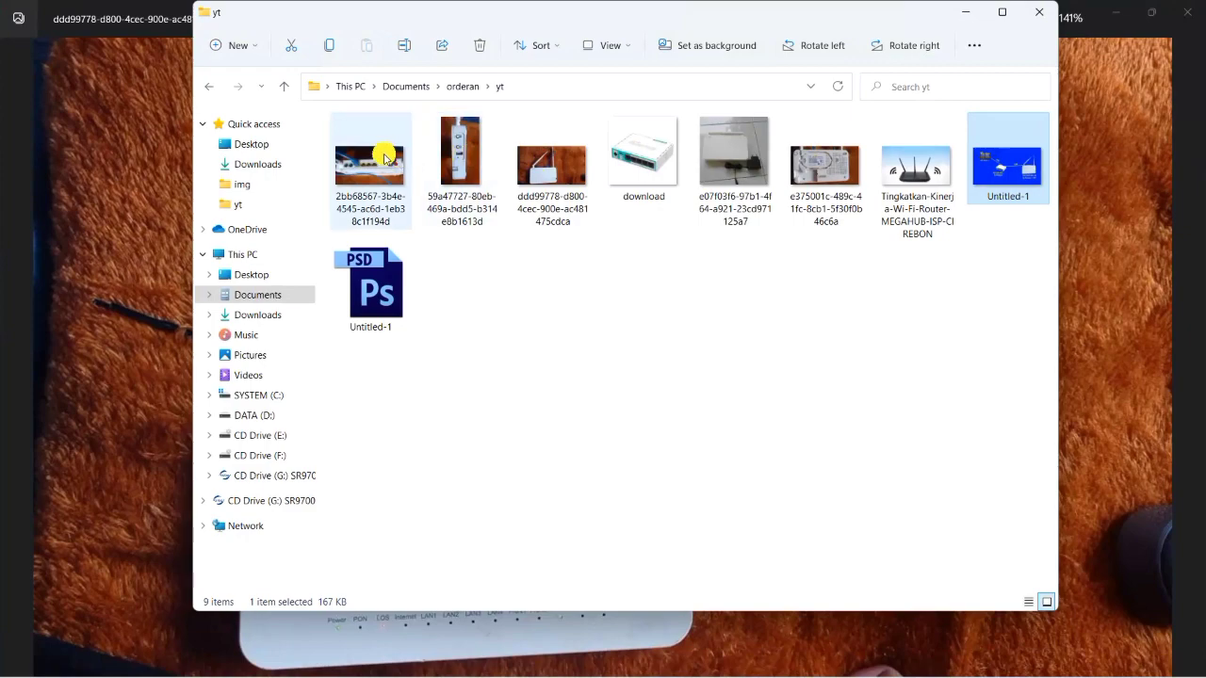
{"action": "left_click", "coordinate": [382, 158]}
{"action": "double_click", "coordinate": [382, 158]}
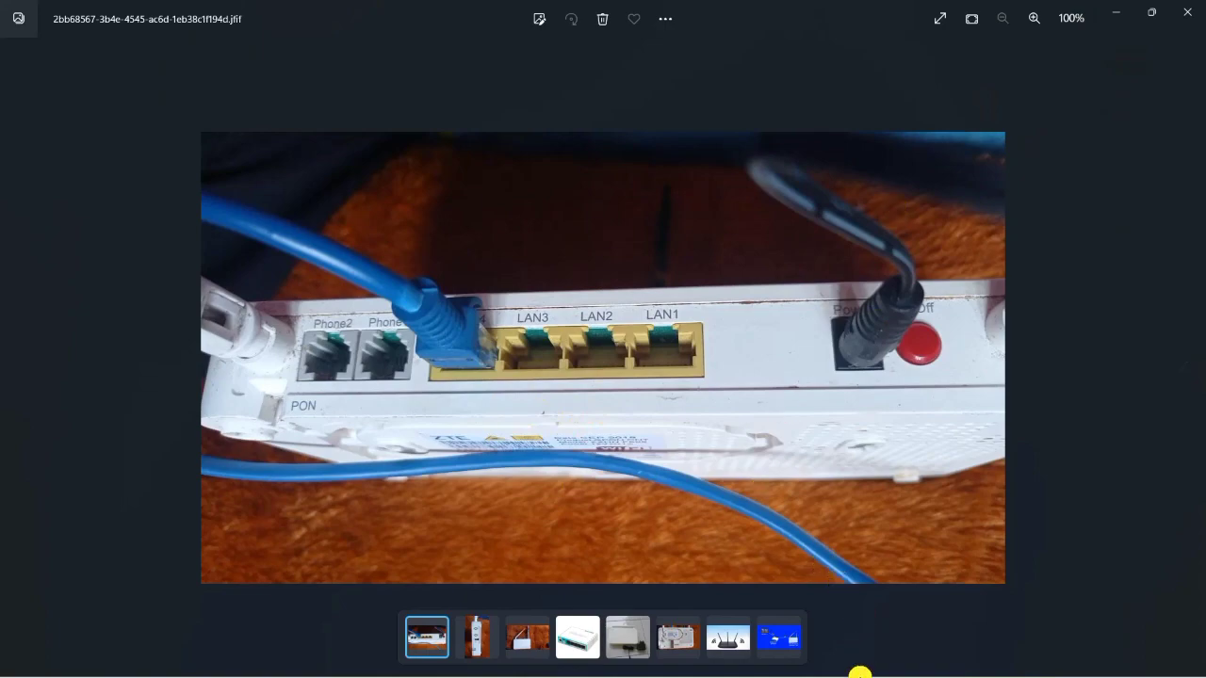
Close the router photos and the yt folder to clear the desktop
{"action": "mouse_move", "coordinate": [852, 660]}
{"action": "mouse_move", "coordinate": [799, 533]}
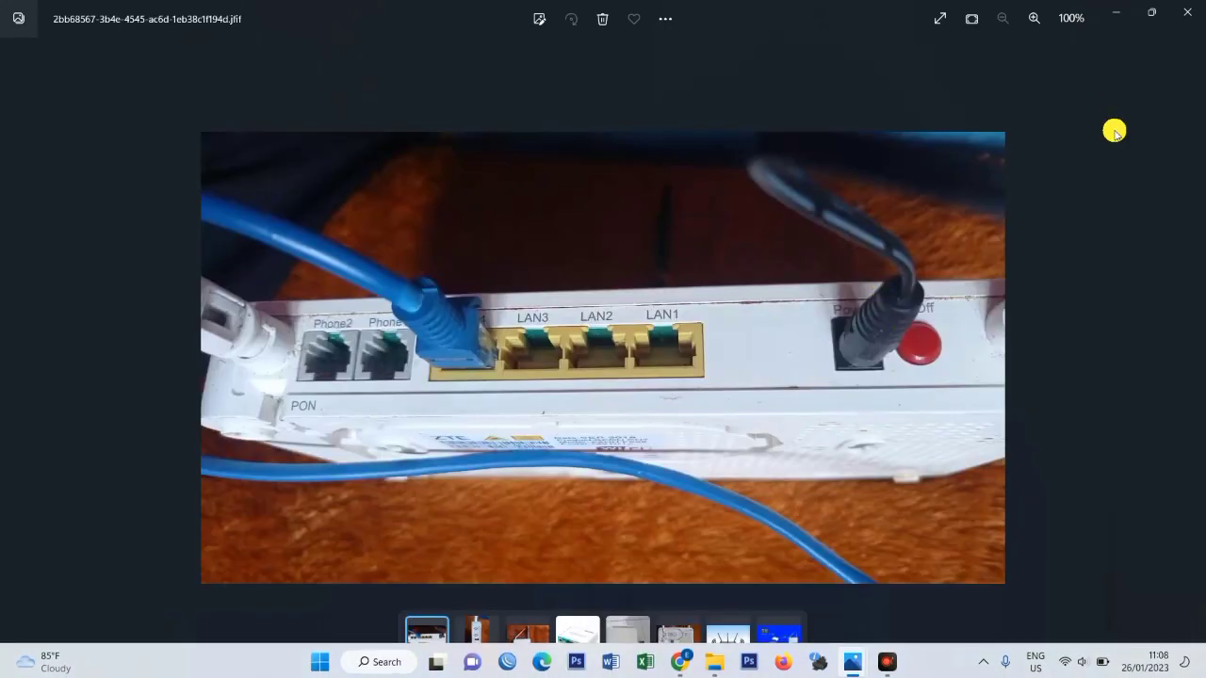
{"action": "left_click", "coordinate": [1111, 8]}
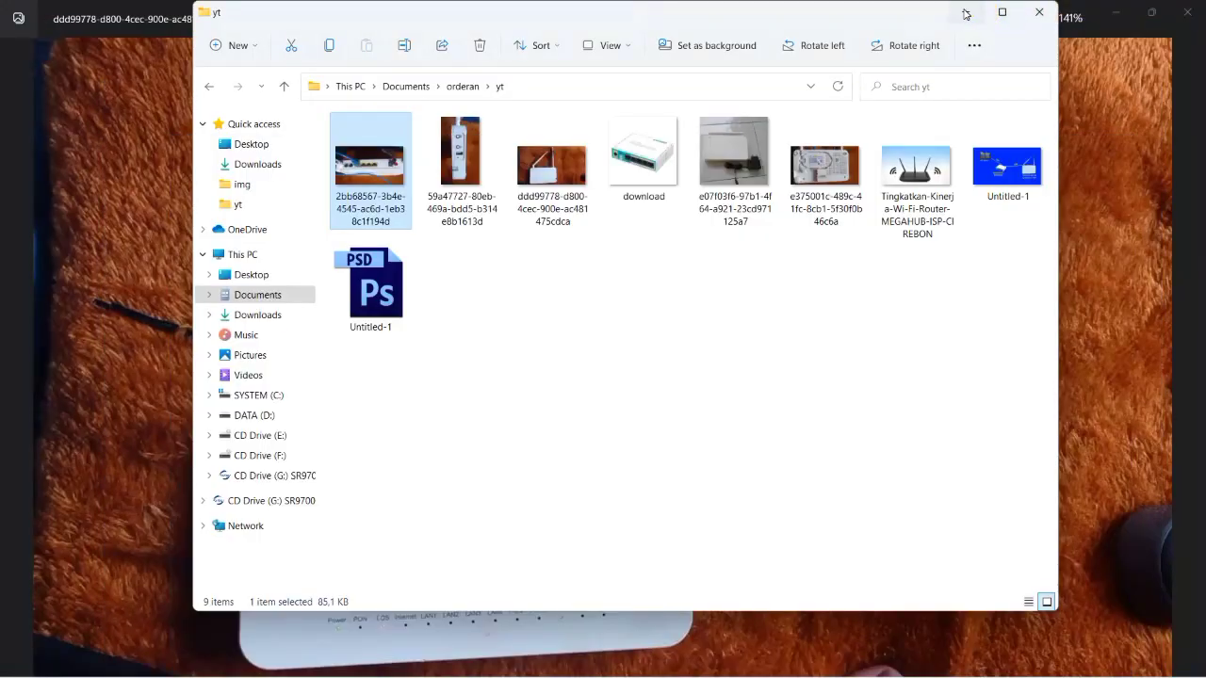
{"action": "left_click", "coordinate": [965, 11]}
{"action": "left_click", "coordinate": [1112, 8]}
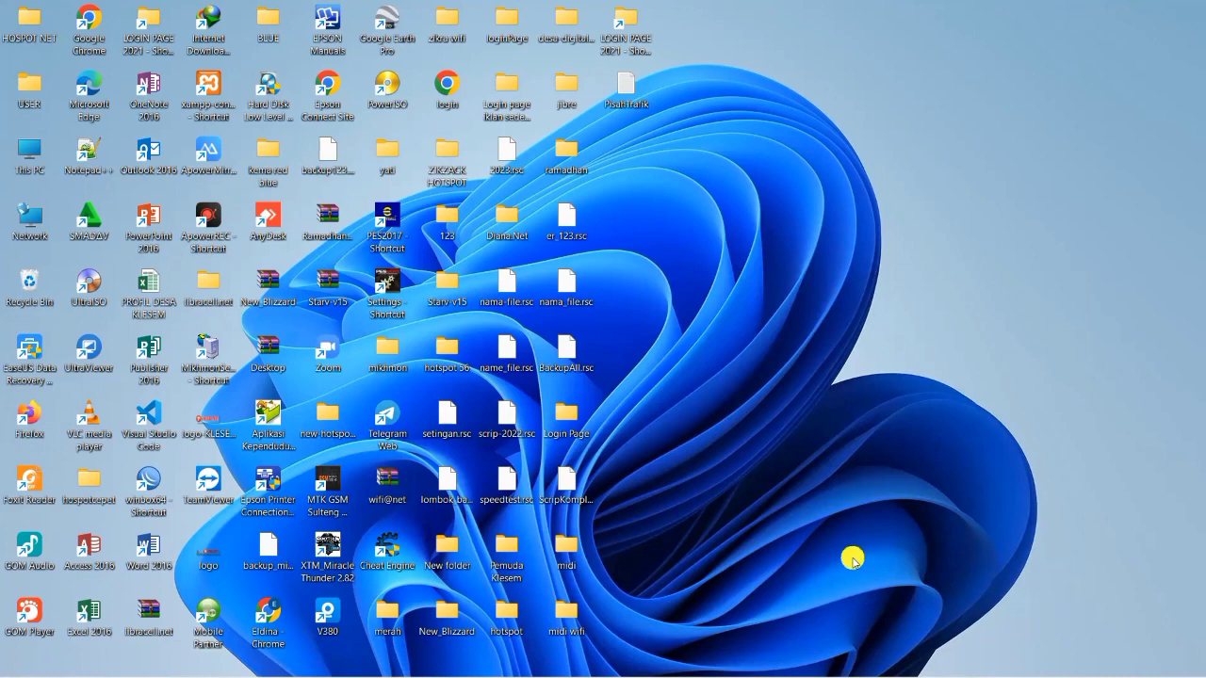
Open the full Wi-Fi settings page from network quick settings, maximized
{"action": "mouse_move", "coordinate": [1028, 656]}
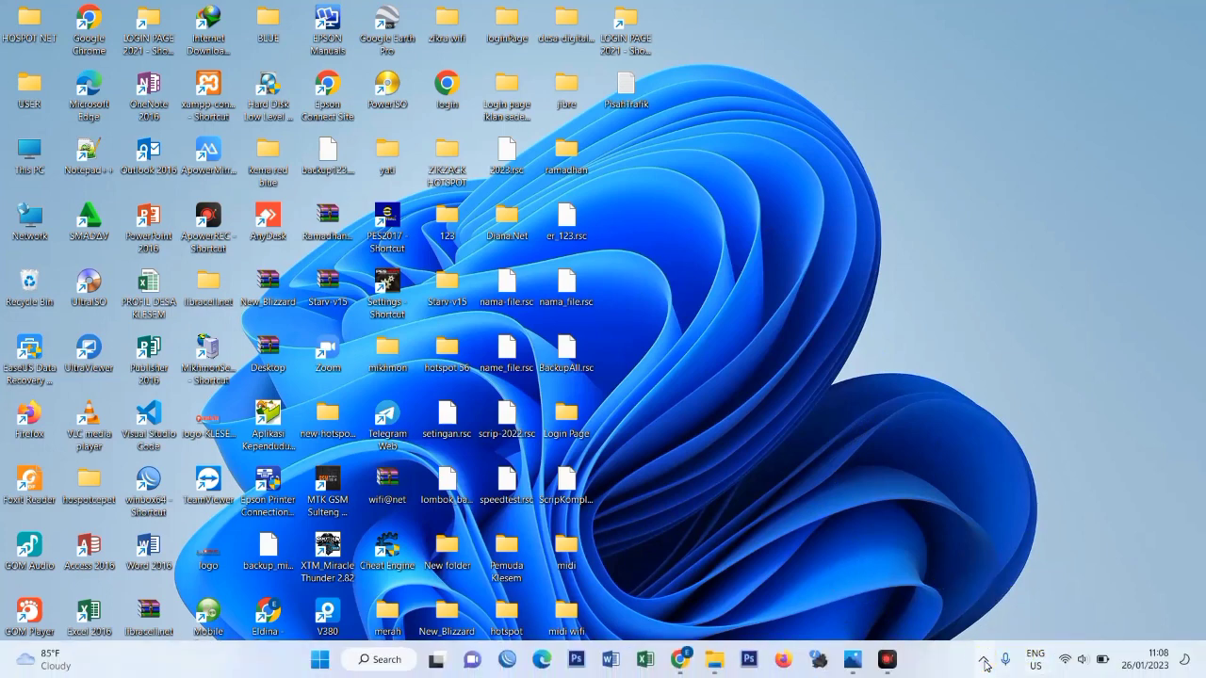
{"action": "left_click", "coordinate": [983, 660]}
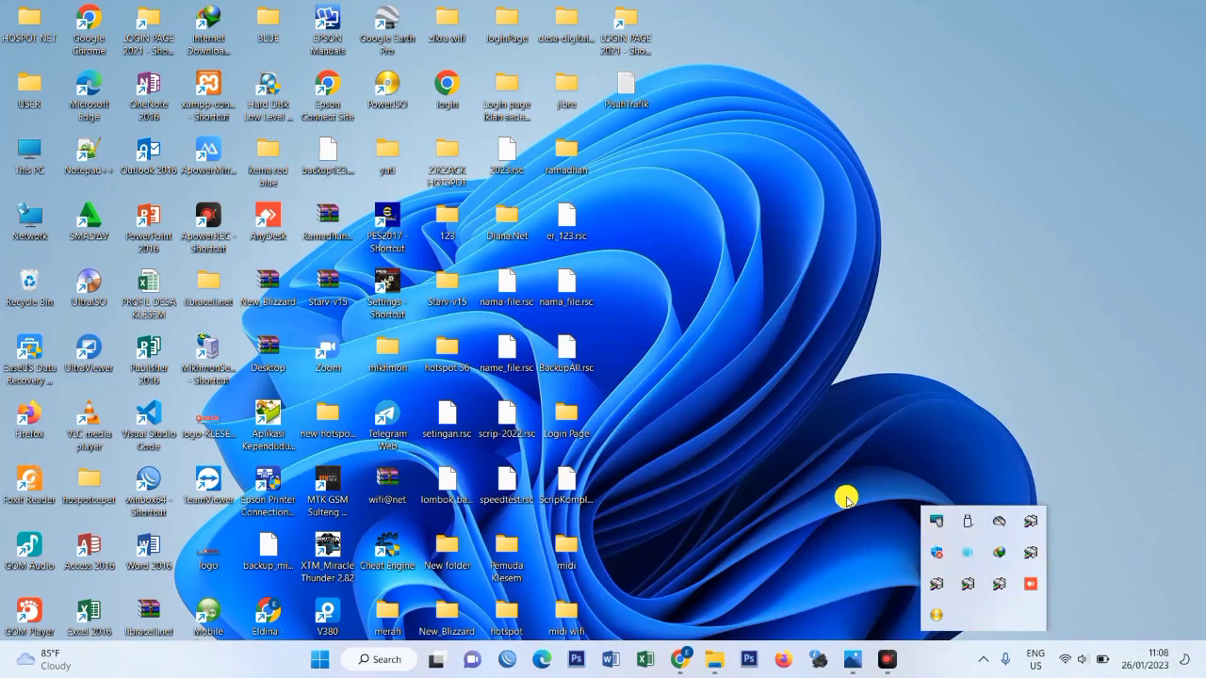
{"action": "left_click", "coordinate": [1073, 647]}
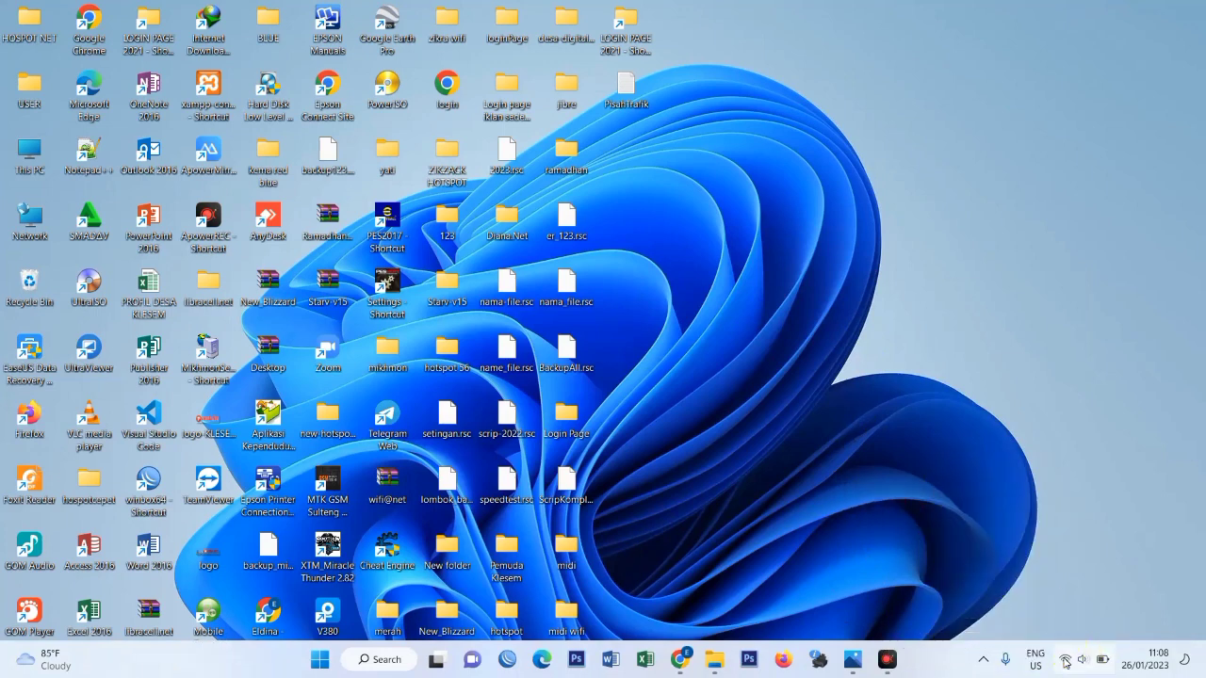
{"action": "left_click", "coordinate": [1065, 662]}
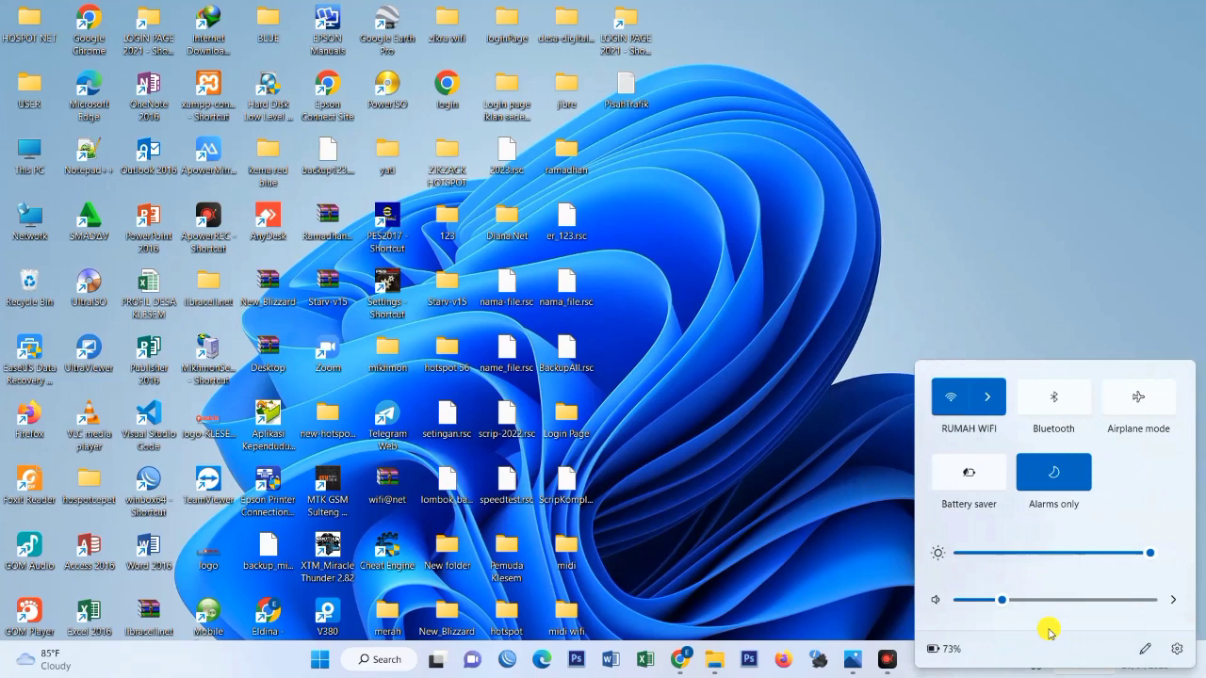
{"action": "left_click", "coordinate": [987, 400]}
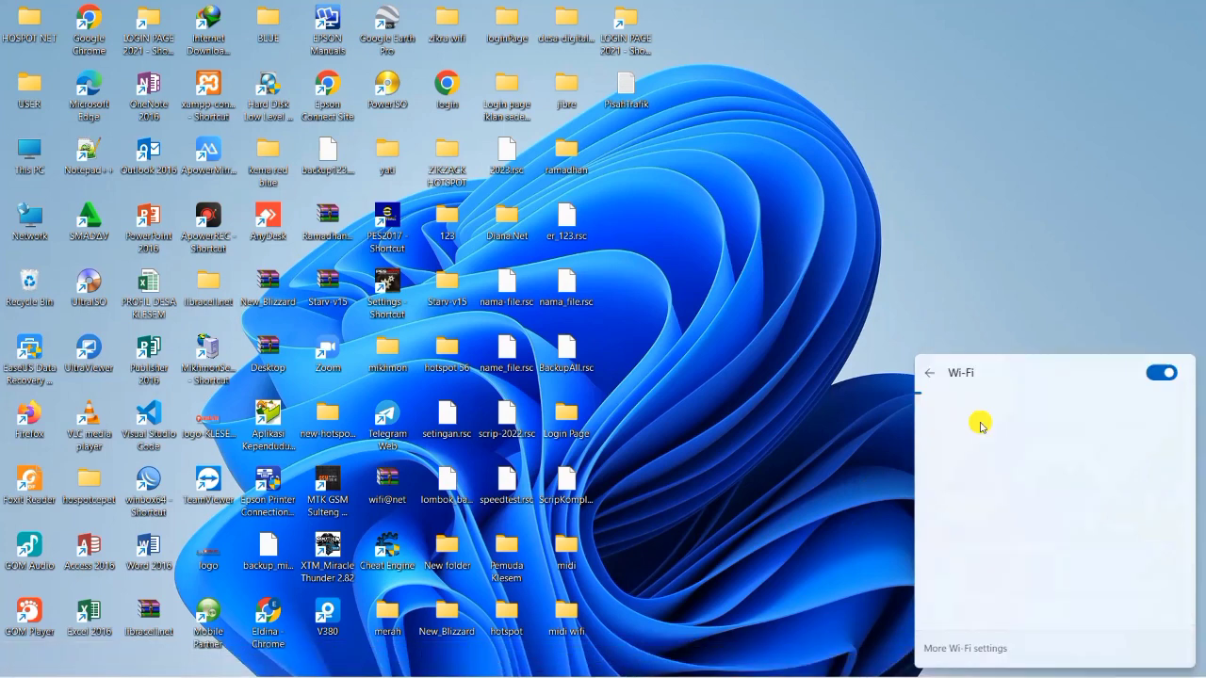
{"action": "left_click", "coordinate": [977, 649]}
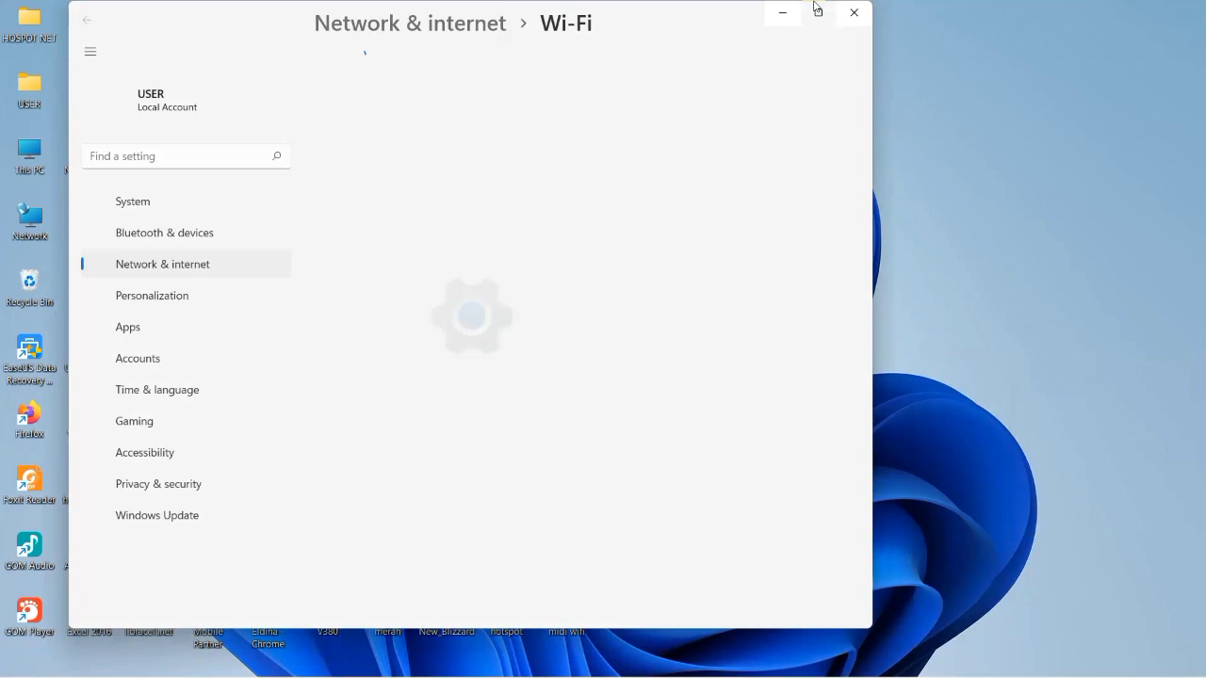
{"action": "left_click", "coordinate": [816, 11]}
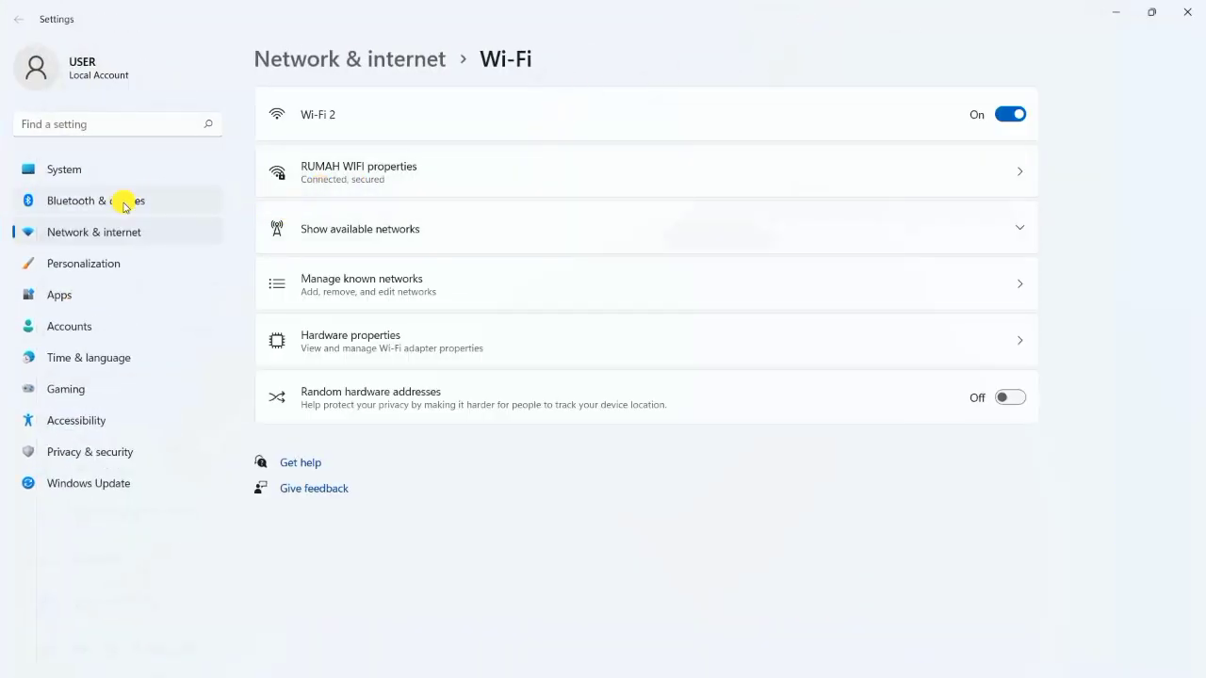
Try Manual IPv4 for the Ethernet adapter, then cancel back to Network & internet
{"action": "left_click", "coordinate": [107, 232]}
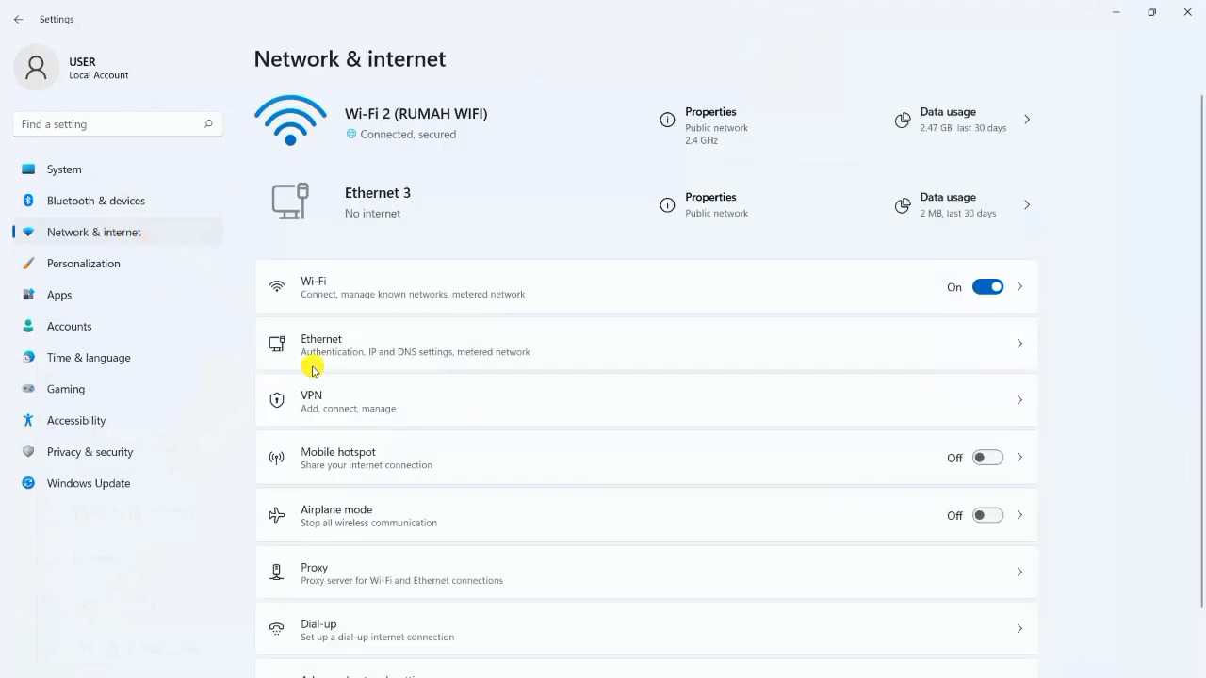
{"action": "left_click", "coordinate": [325, 345]}
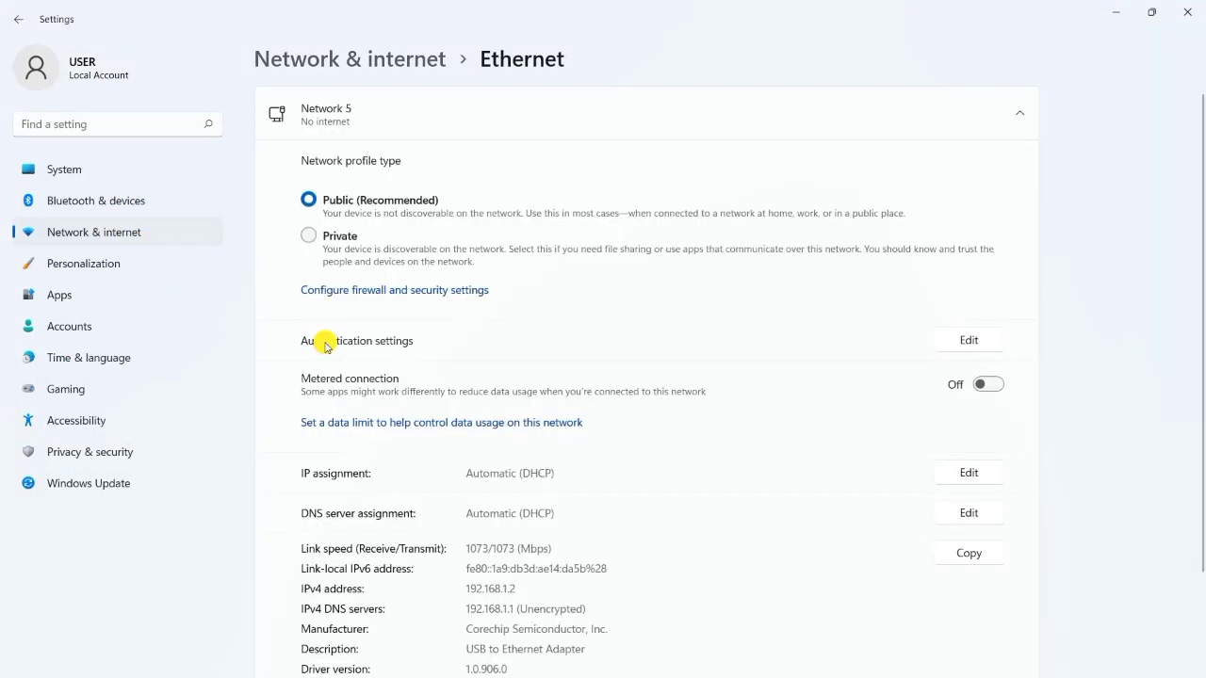
{"action": "scroll", "coordinate": [801, 360], "scroll_direction": "down", "scroll_amount": 2}
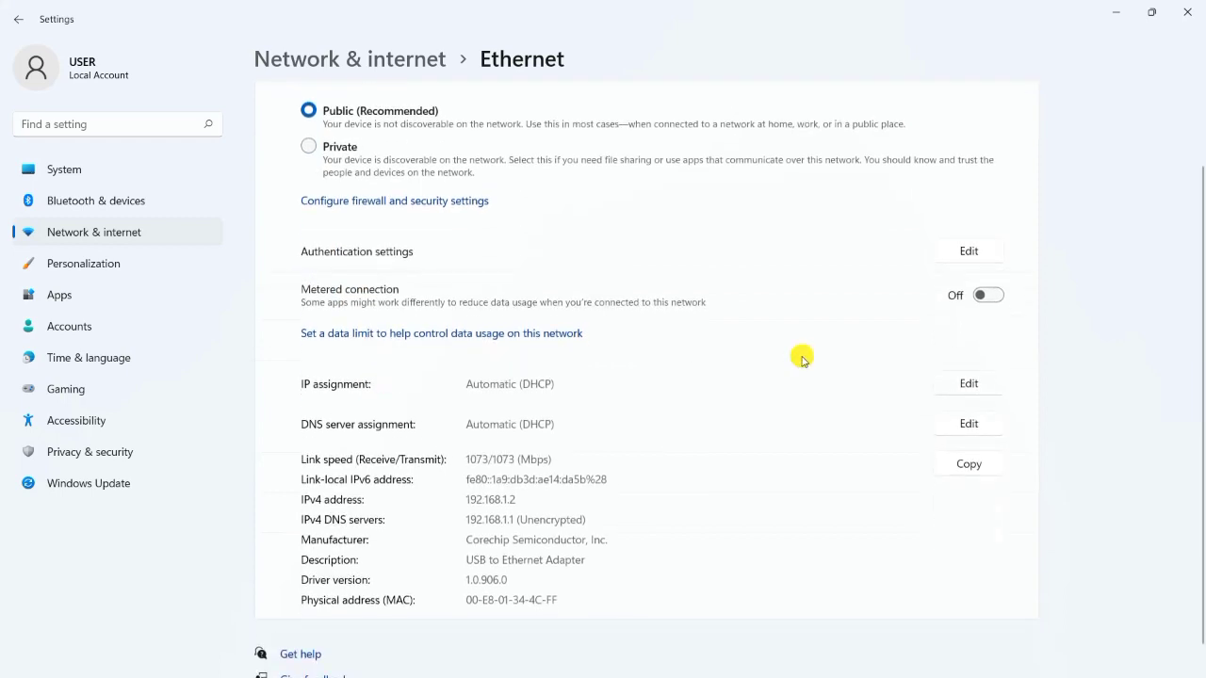
{"action": "left_click", "coordinate": [974, 384]}
{"action": "left_click", "coordinate": [624, 314]}
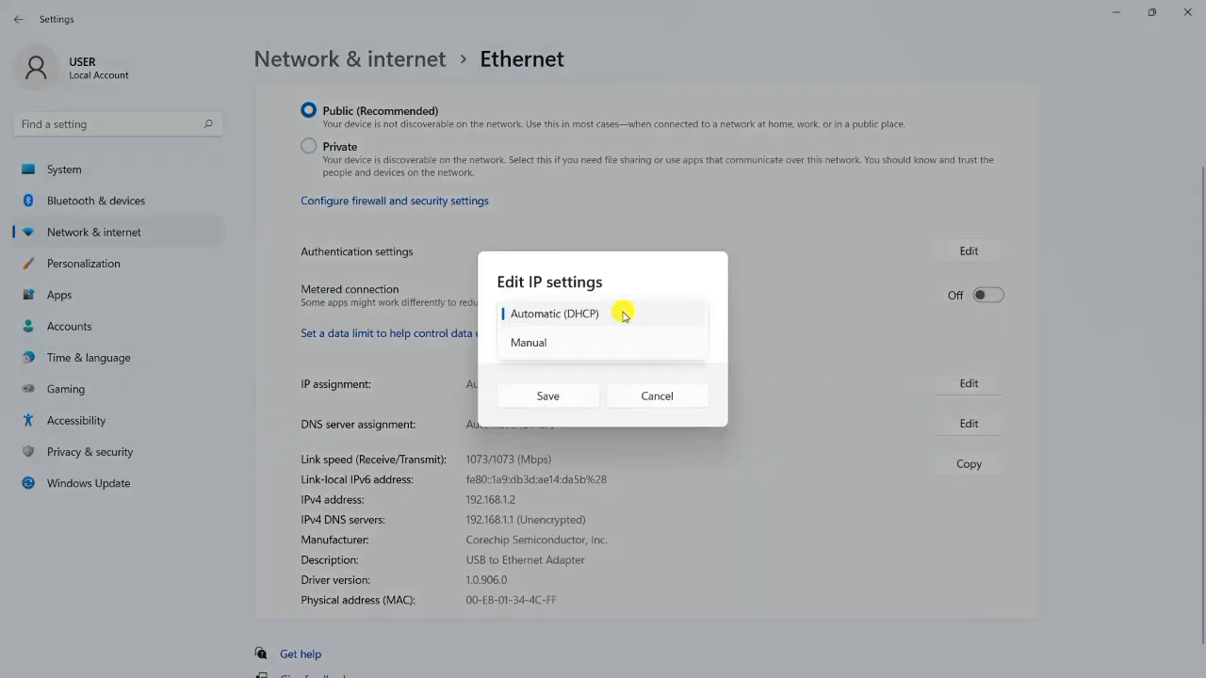
{"action": "left_click", "coordinate": [593, 343]}
{"action": "left_click", "coordinate": [522, 323]}
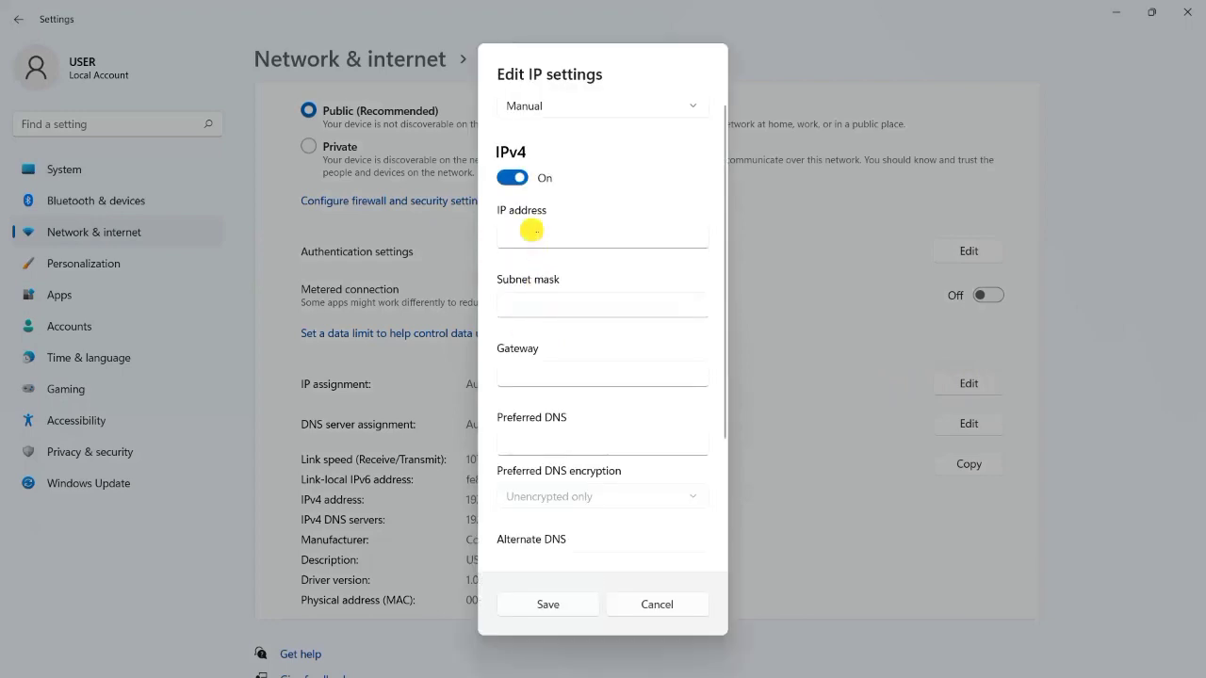
{"action": "left_click", "coordinate": [667, 603]}
{"action": "left_click", "coordinate": [129, 232]}
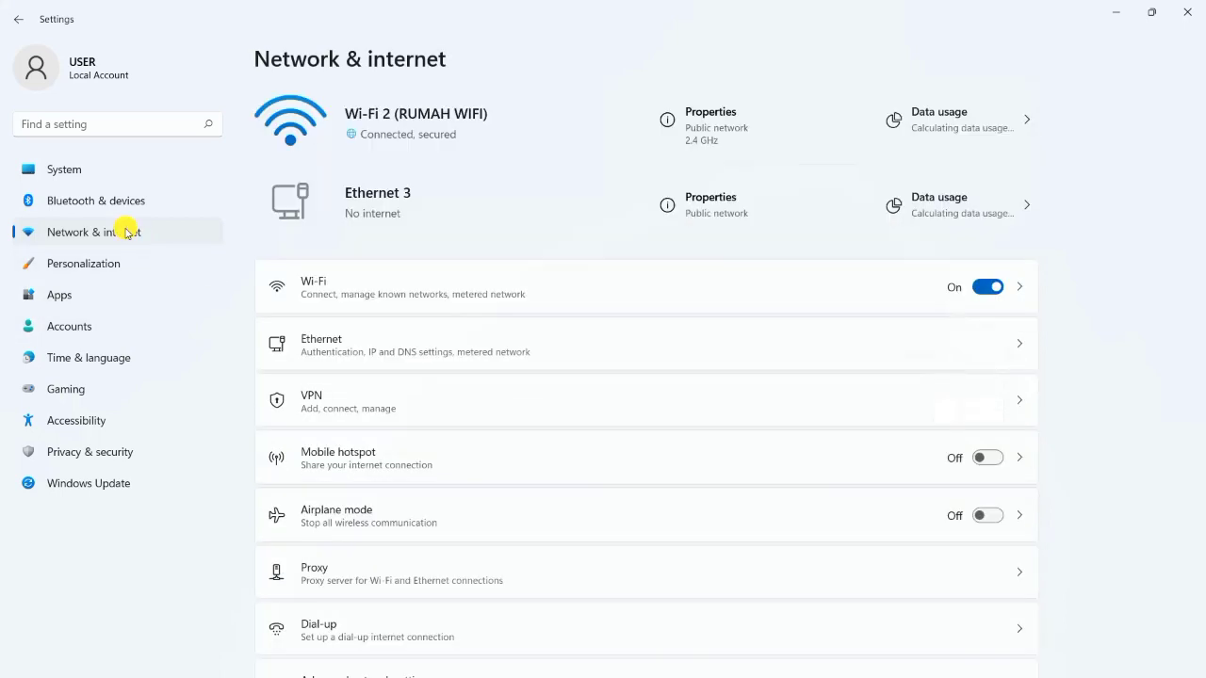
Save a Manual IPv4 for Ethernet: address 192.168.1.1, subnet mask 255.255.255.0
{"action": "left_click", "coordinate": [386, 345]}
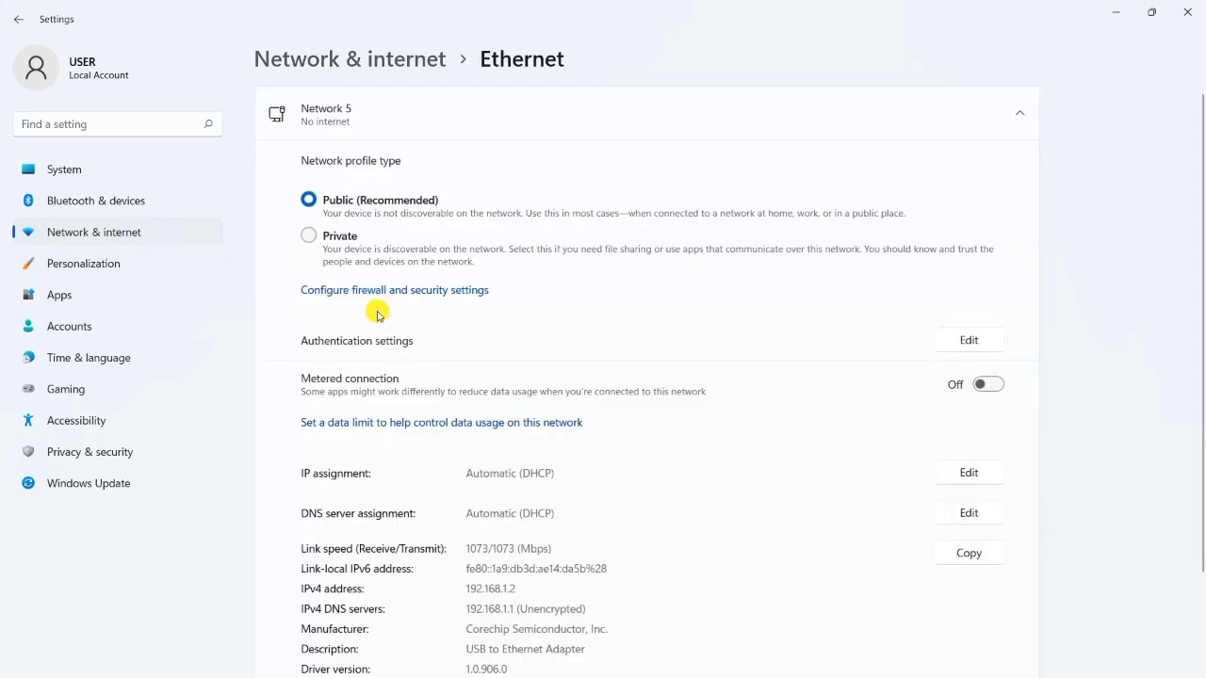
{"action": "scroll", "coordinate": [882, 492], "scroll_direction": "down", "scroll_amount": 2}
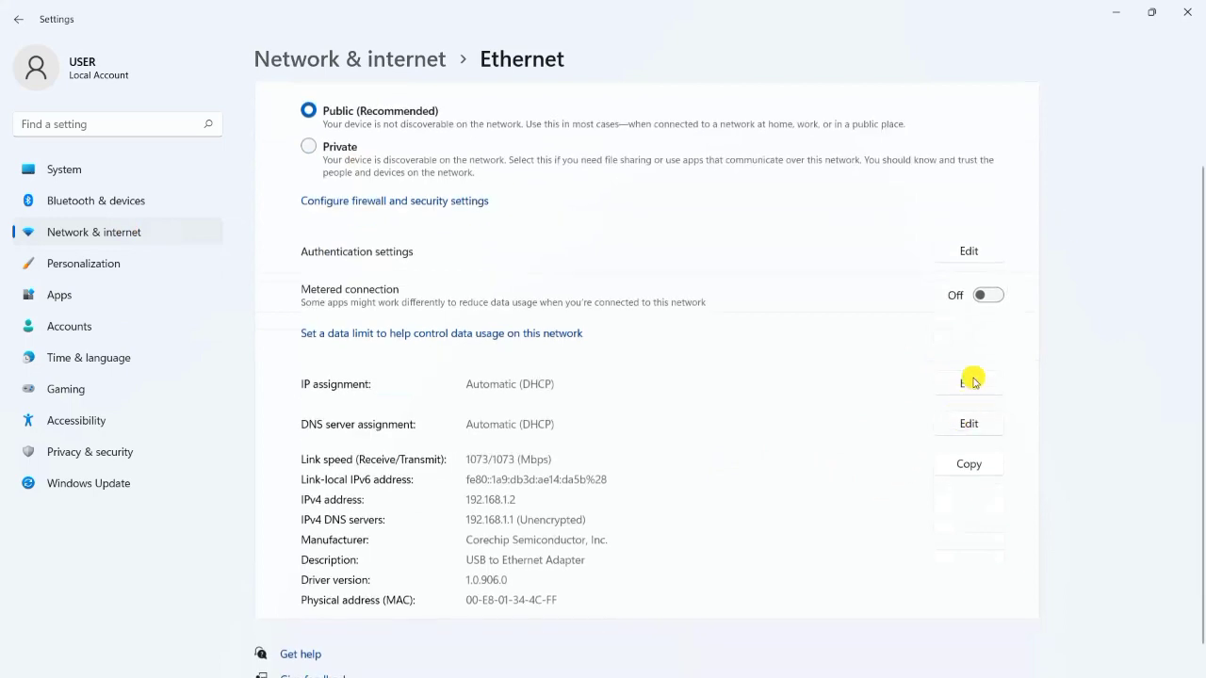
{"action": "left_click", "coordinate": [966, 388]}
{"action": "left_click", "coordinate": [619, 317]}
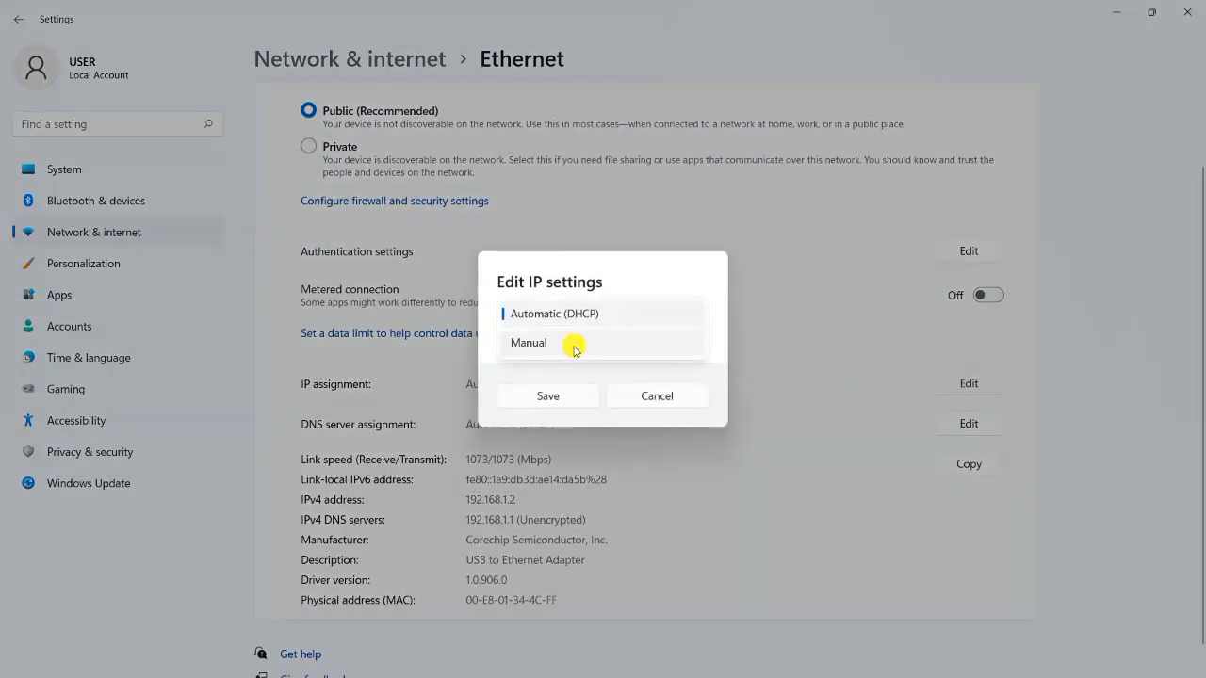
{"action": "left_click", "coordinate": [573, 342]}
{"action": "left_click", "coordinate": [512, 320]}
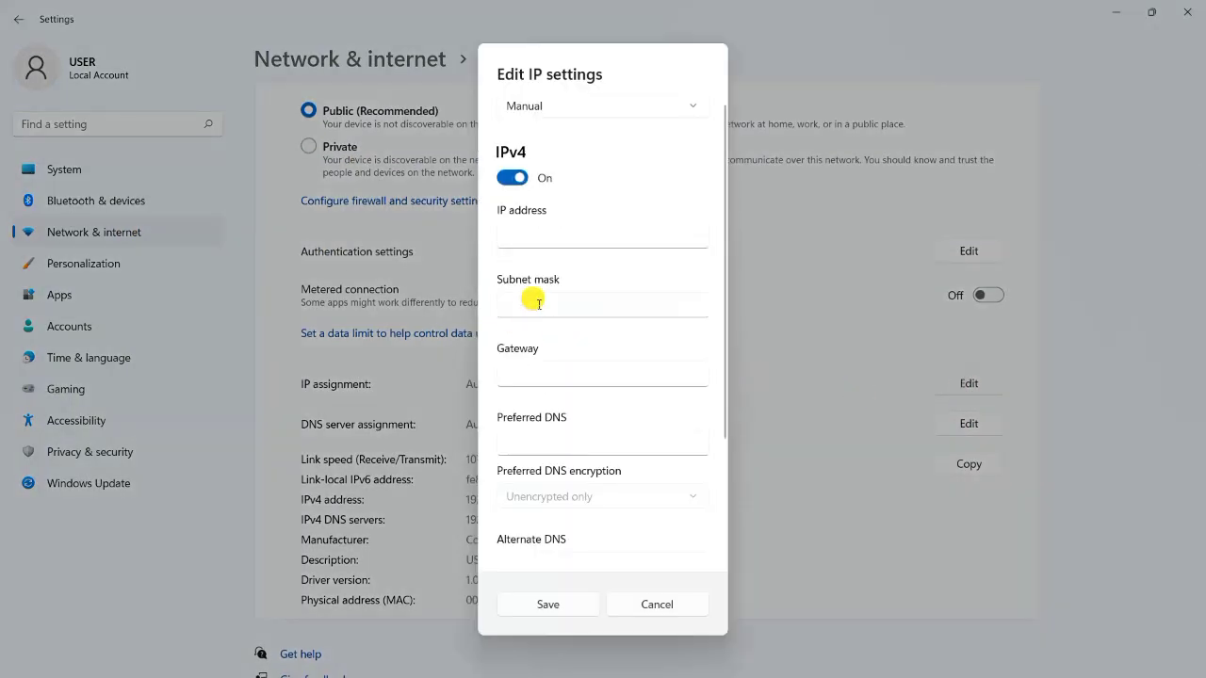
{"action": "left_click", "coordinate": [534, 300]}
{"action": "left_click", "coordinate": [537, 246]}
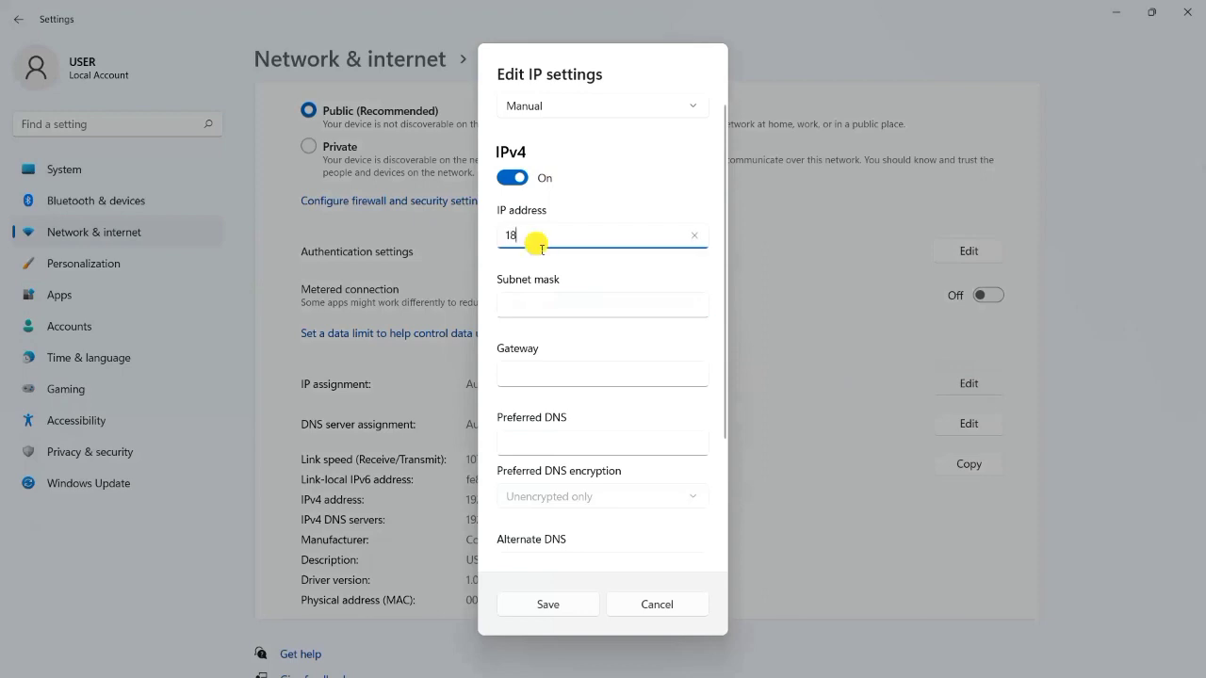
{"action": "type", "text": "182"}
{"action": "key", "text": "BackSpace"}
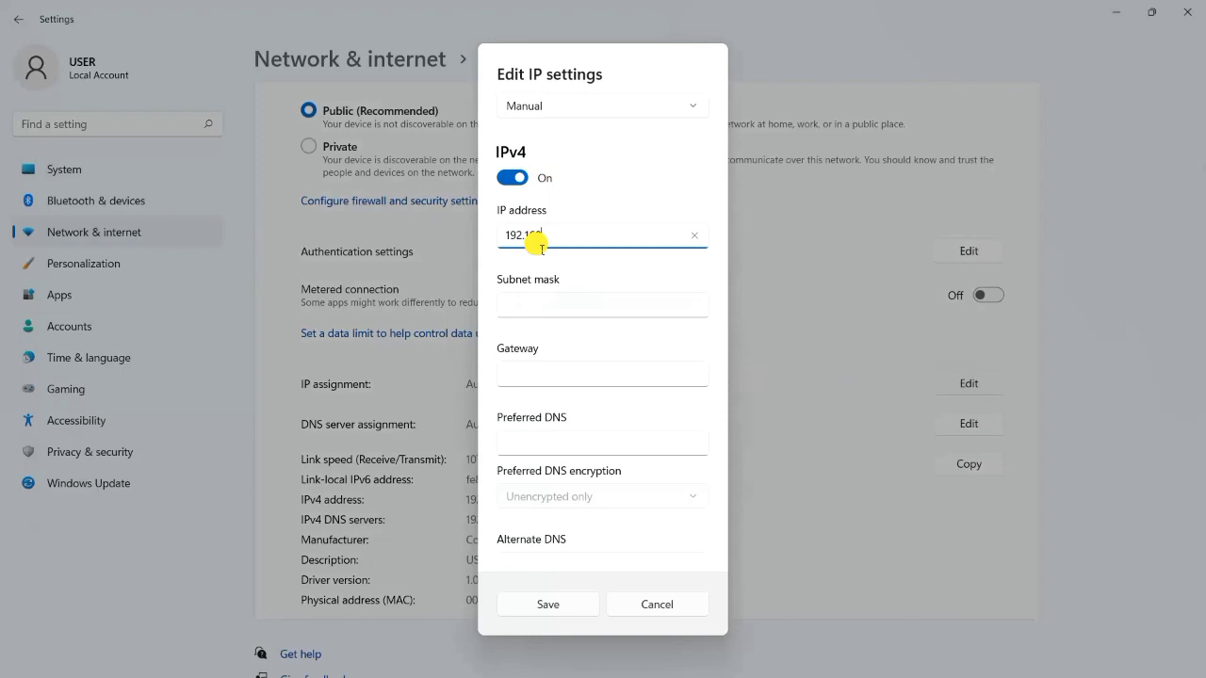
{"action": "key", "text": "Tab"}
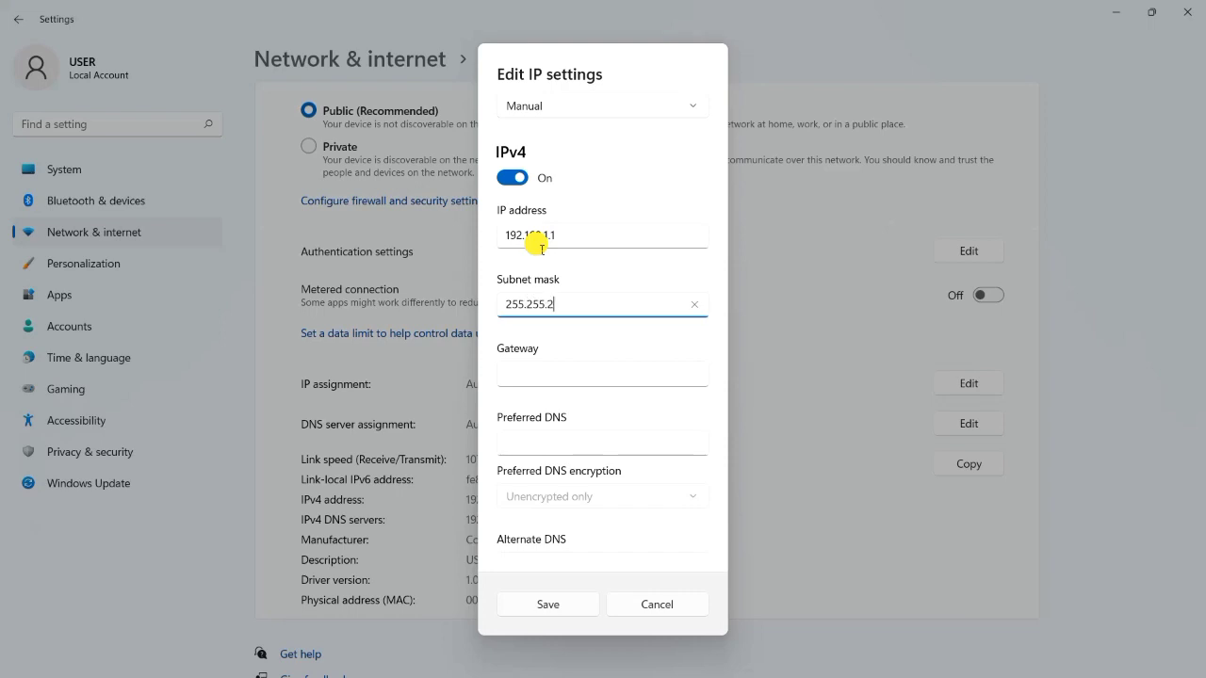
{"action": "type", "text": "255.255.255.0"}
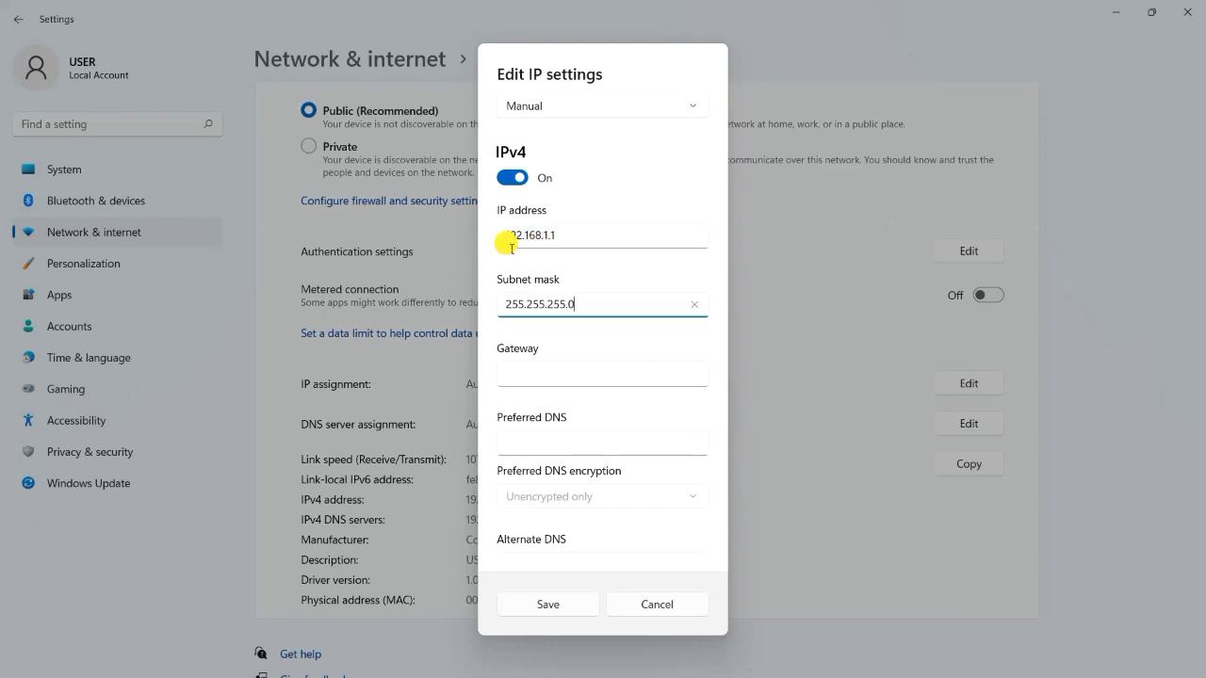
{"action": "left_click", "coordinate": [554, 607]}
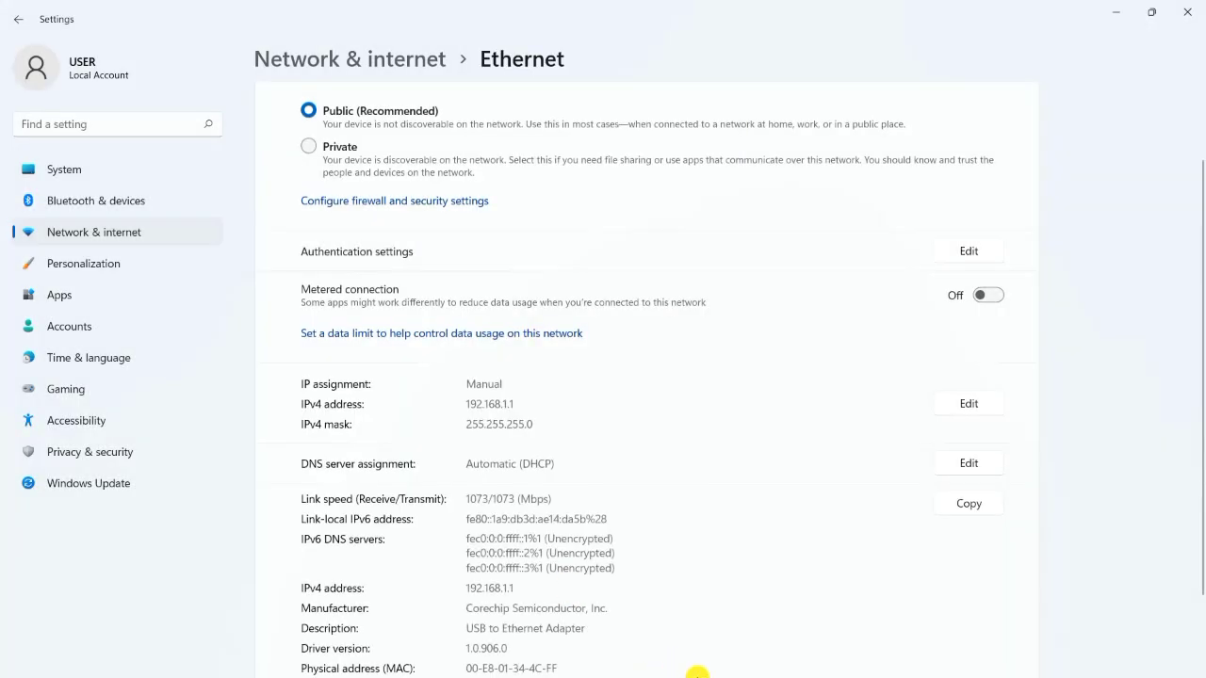
Open a new Chrome tab and close the ROUTER ZTE, 9k= and modem isp tabs
{"action": "left_click", "coordinate": [1118, 7]}
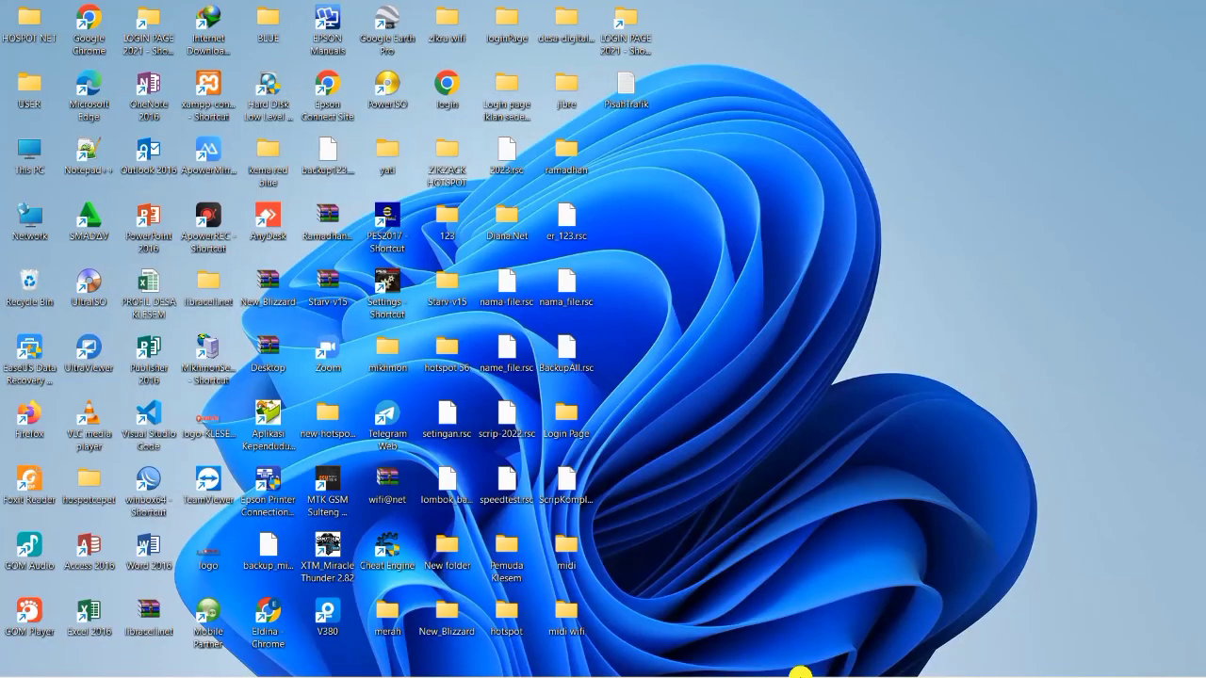
{"action": "key", "text": "super"}
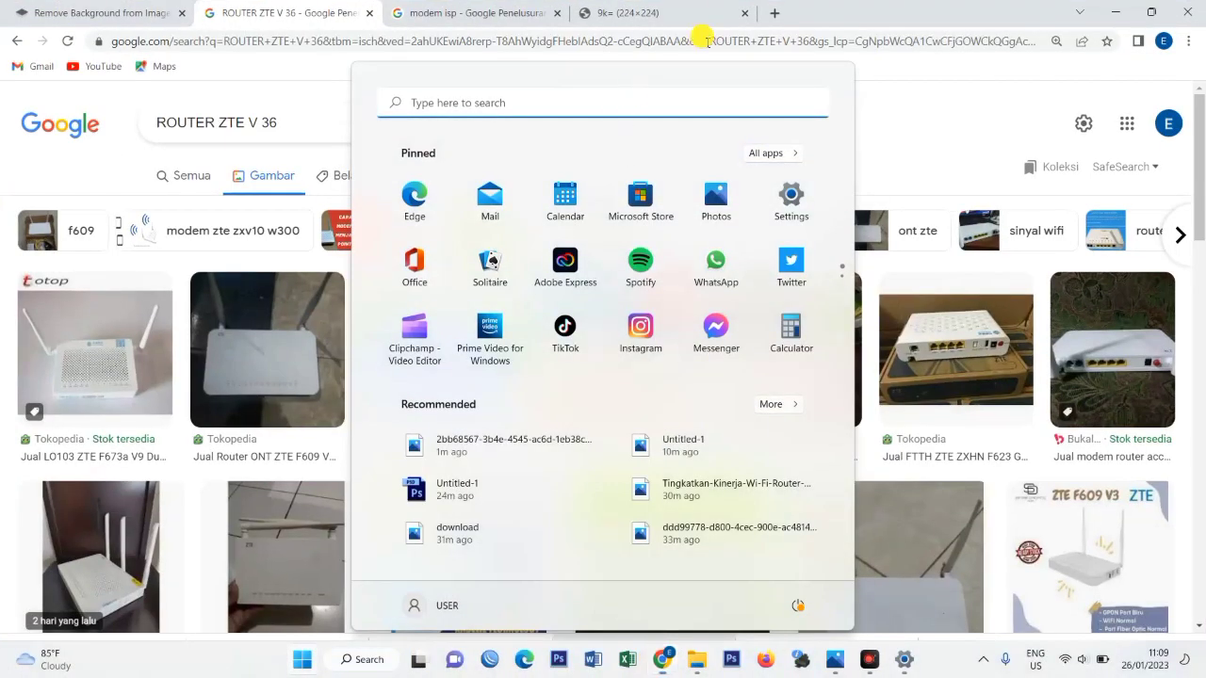
{"action": "left_click", "coordinate": [777, 9]}
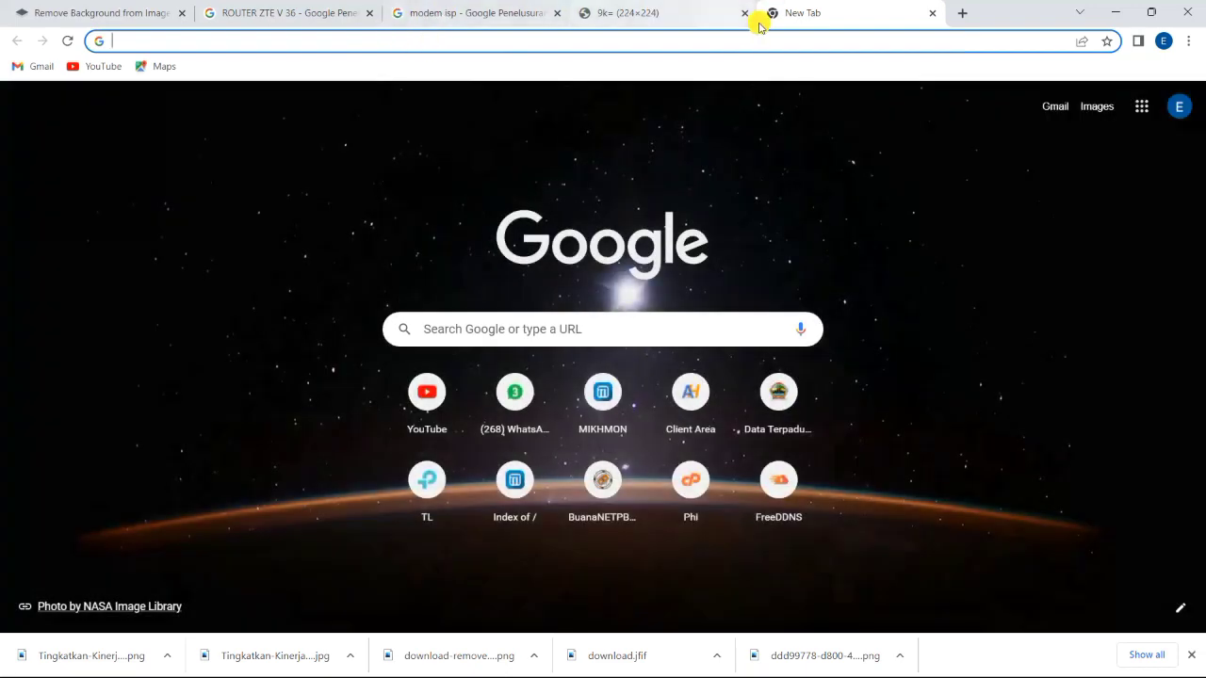
{"action": "left_click", "coordinate": [368, 15]}
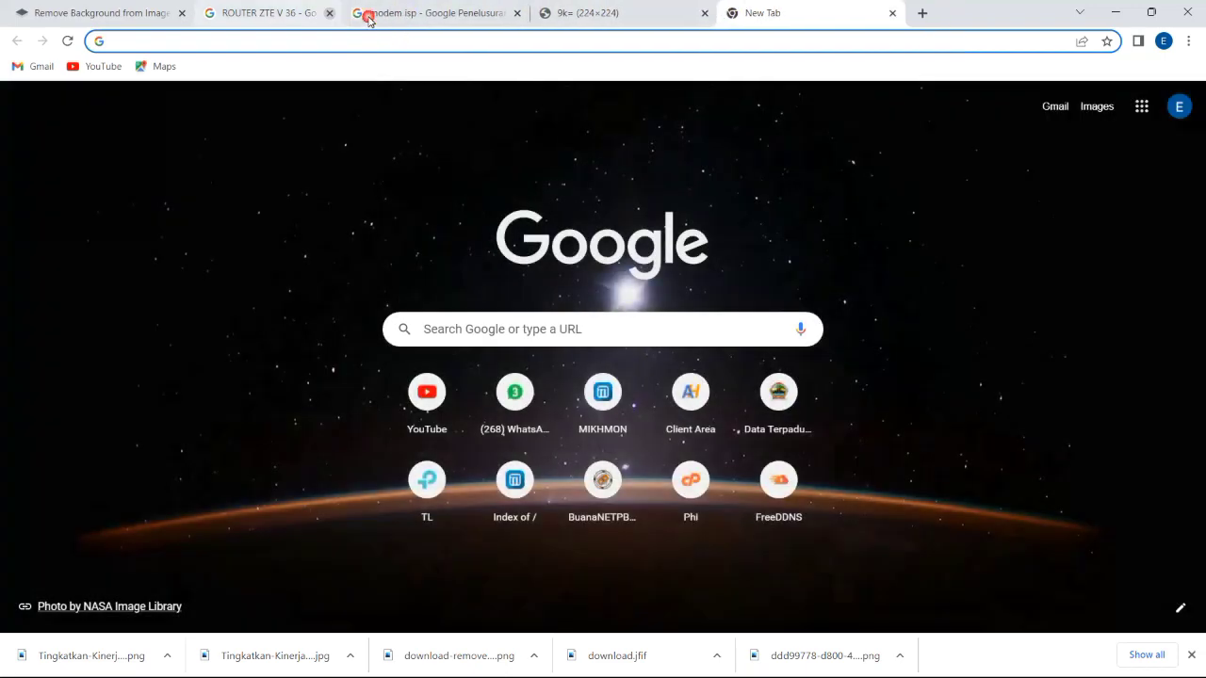
{"action": "left_click", "coordinate": [368, 15]}
{"action": "left_click", "coordinate": [366, 15]}
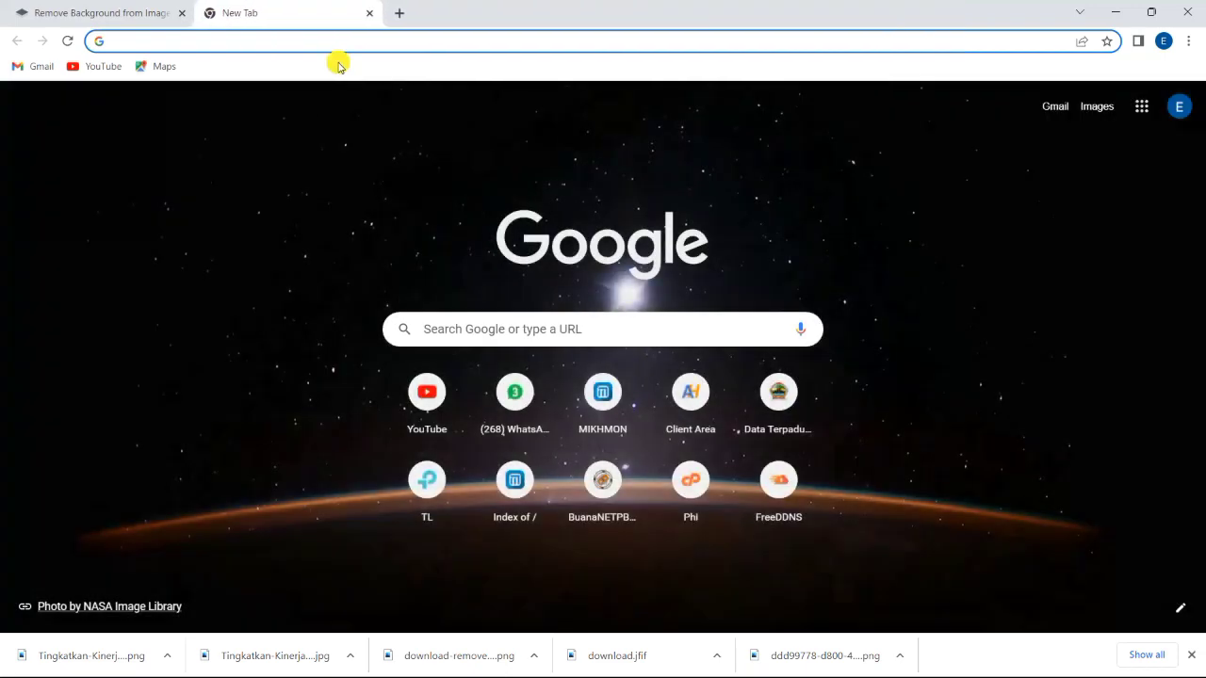
Go to 192.168.1.1 in the address bar
{"action": "type", "text": "19"}
{"action": "key", "text": "End"}
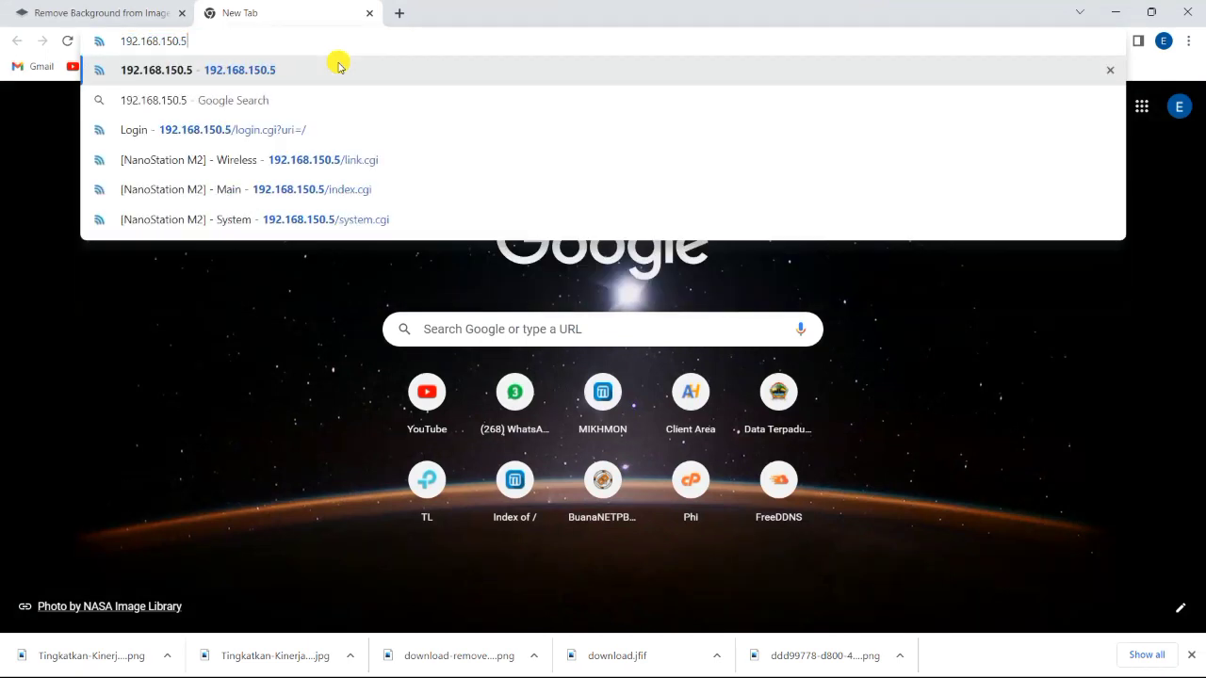
{"action": "key", "text": "BackSpace"}
{"action": "key", "text": "BackSpace"}
{"action": "key", "text": "BackSpace"}
{"action": "key", "text": "BackSpace"}
{"action": "key", "text": "BackSpace"}
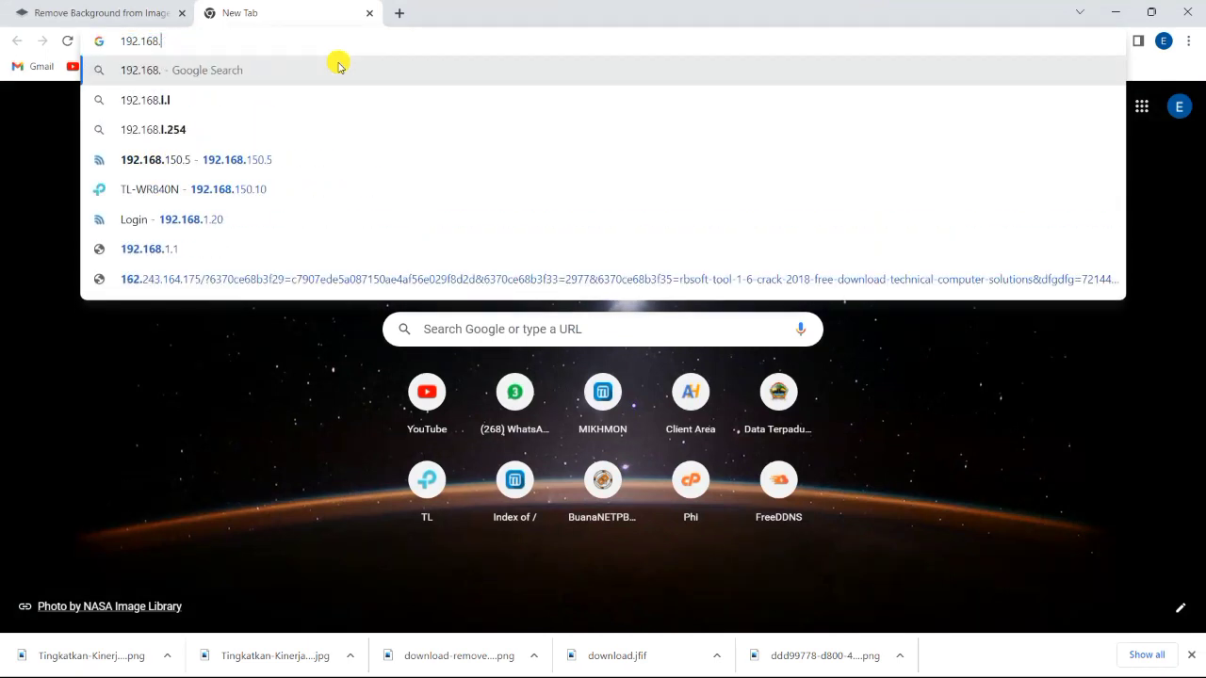
{"action": "type", "text": "1.1"}
{"action": "key", "text": "Return"}
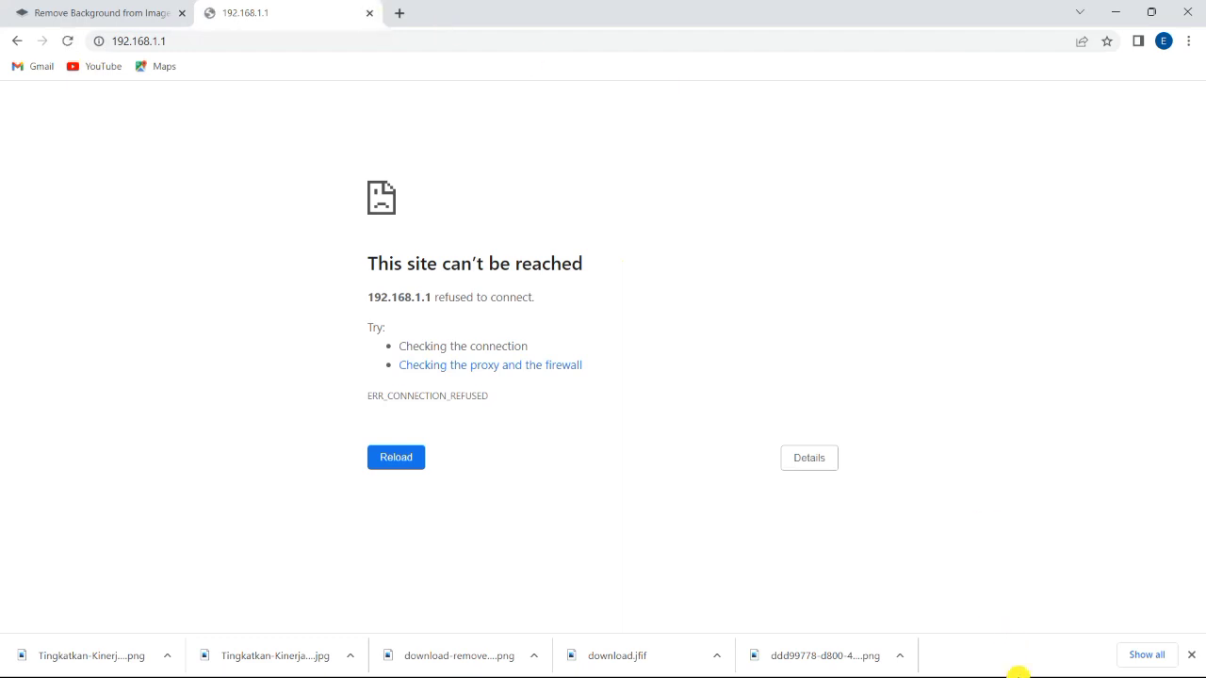
Open the Ethernet adapter's details in Network & internet settings
{"action": "key", "text": "super"}
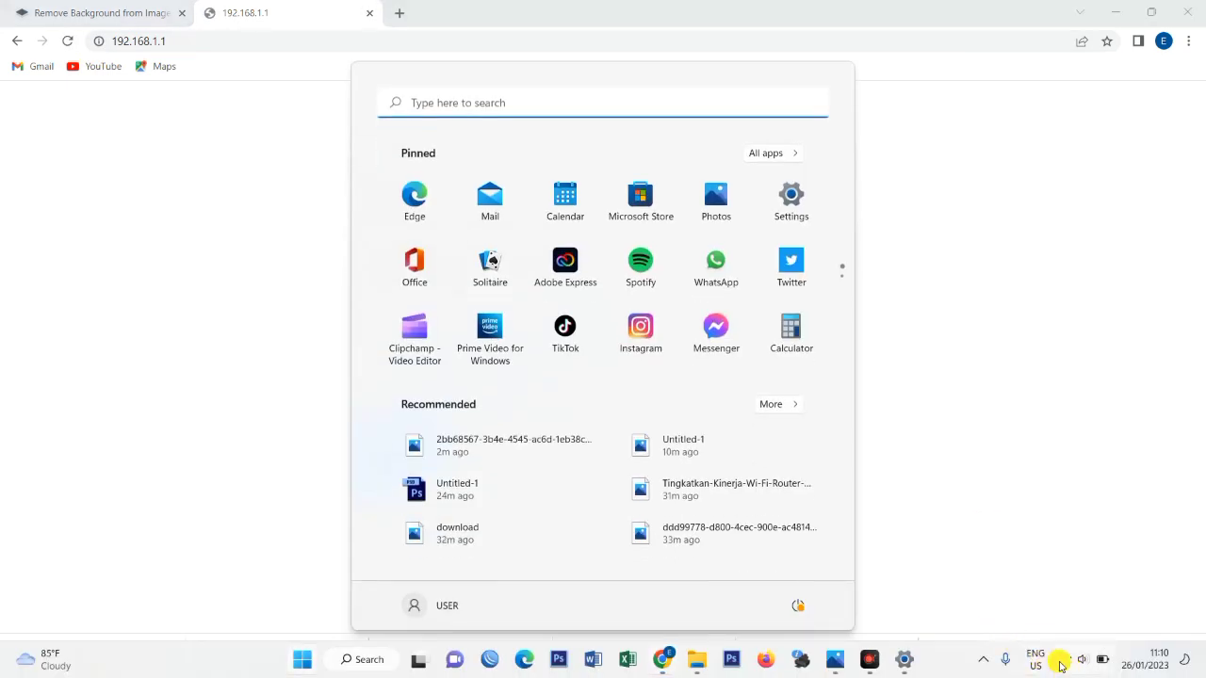
{"action": "left_click", "coordinate": [1061, 663]}
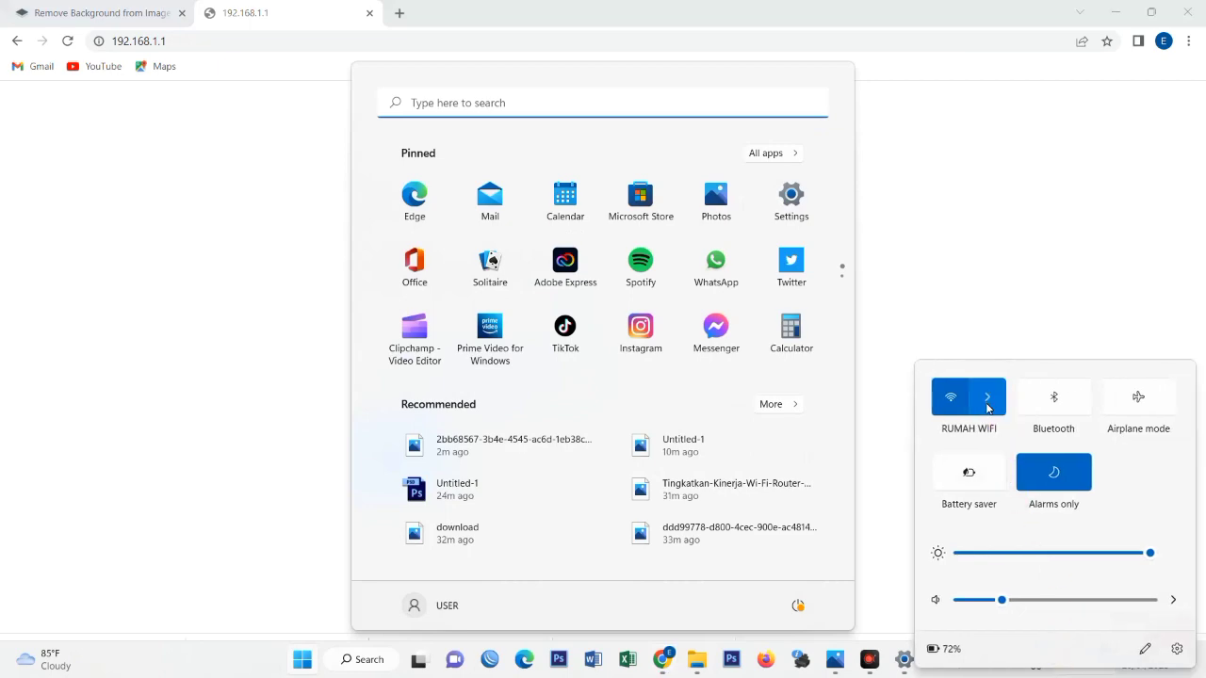
{"action": "left_click", "coordinate": [987, 407]}
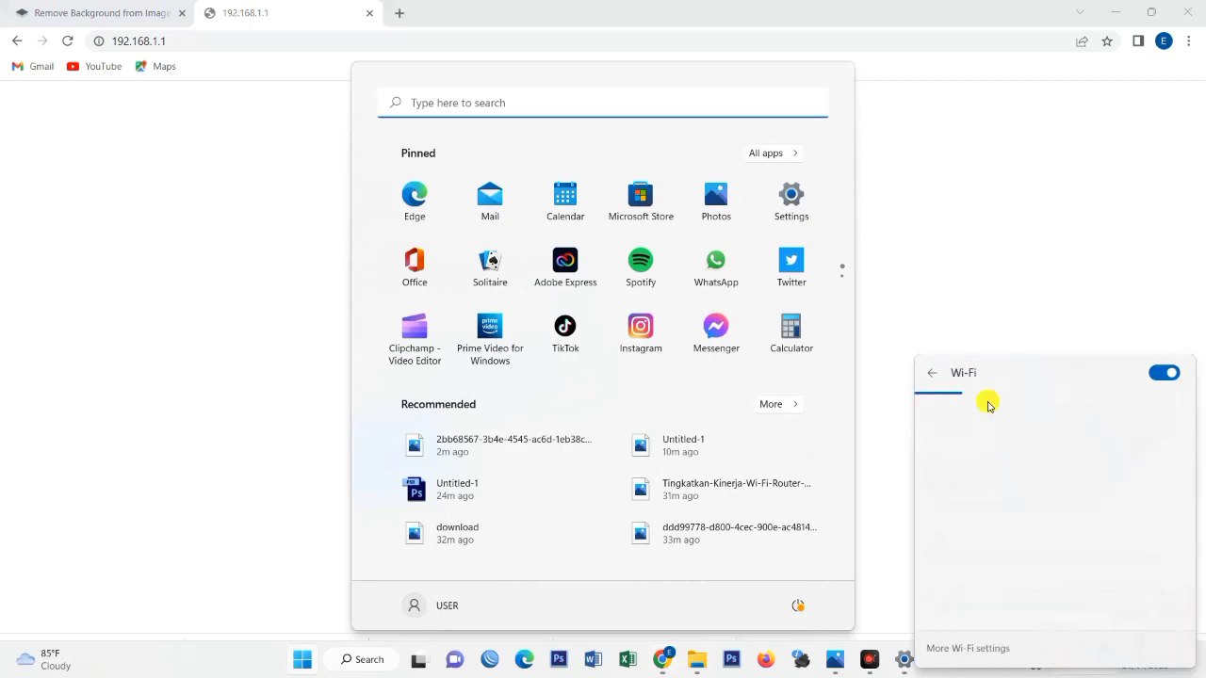
{"action": "left_click", "coordinate": [971, 649]}
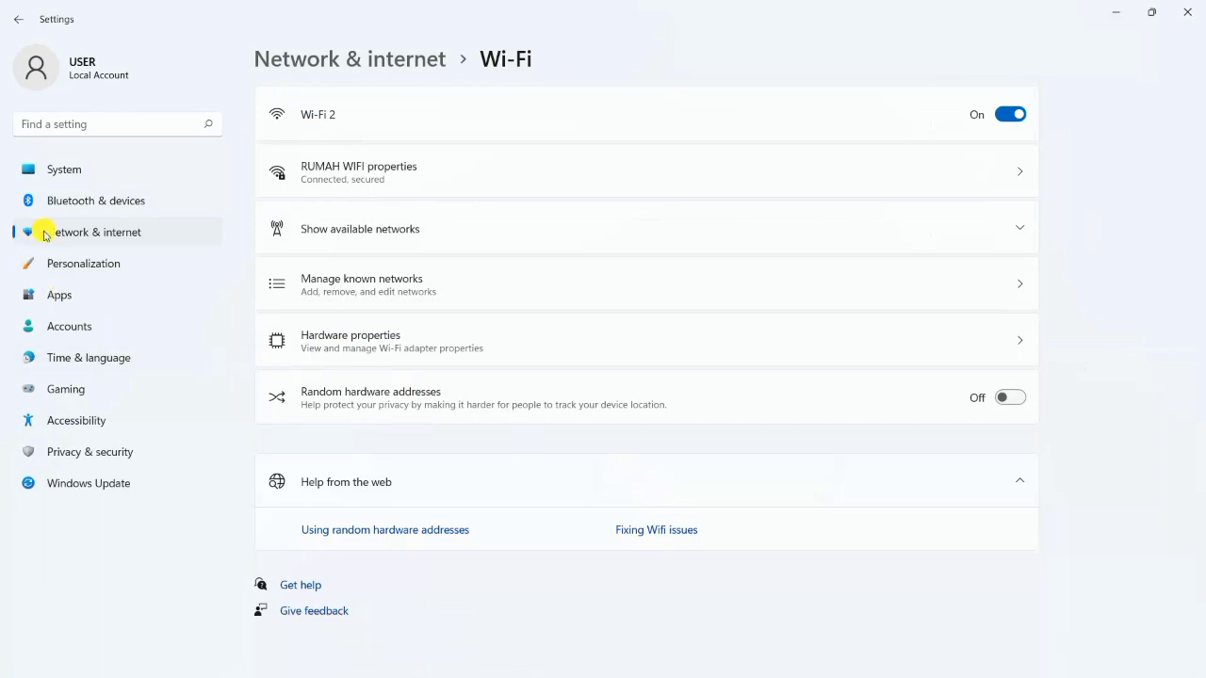
{"action": "left_click", "coordinate": [44, 233]}
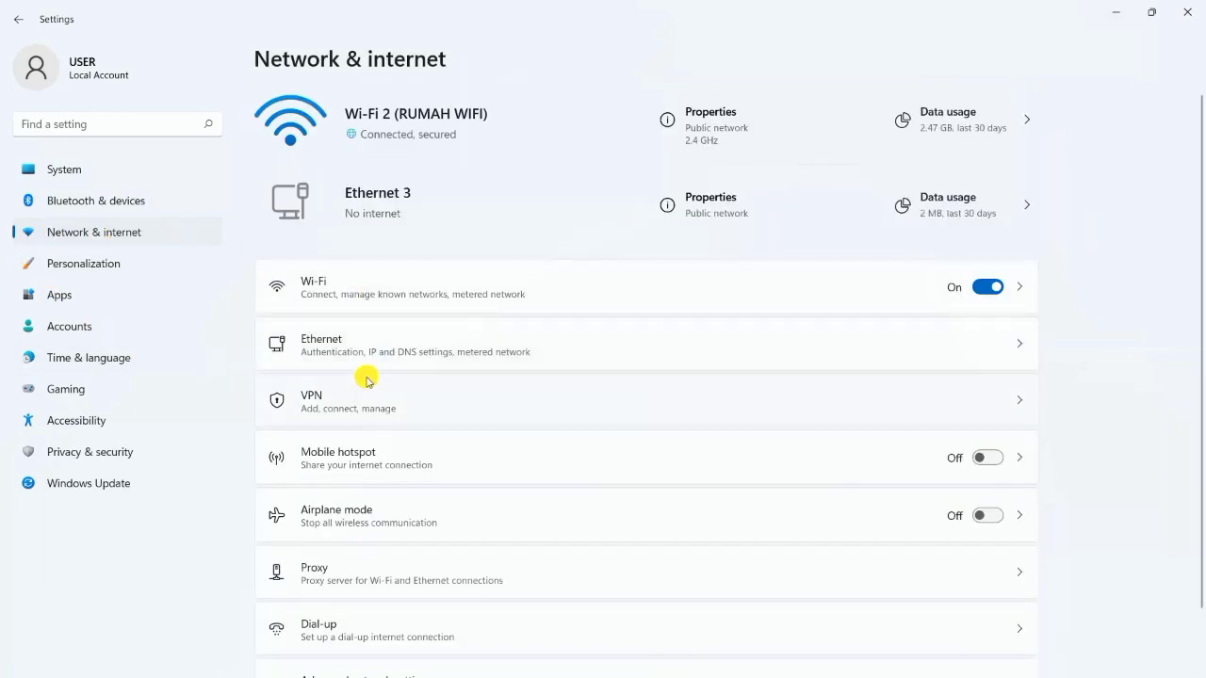
{"action": "left_click", "coordinate": [345, 350]}
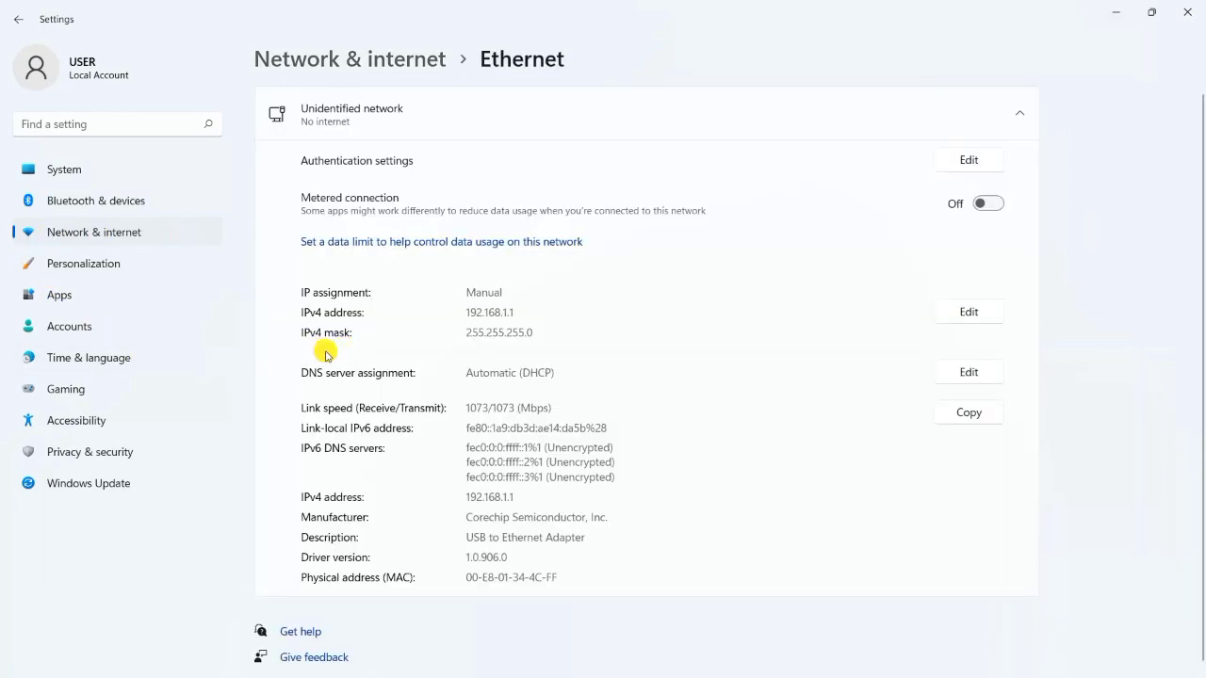
{"action": "scroll", "coordinate": [302, 357], "scroll_direction": "down", "scroll_amount": 1}
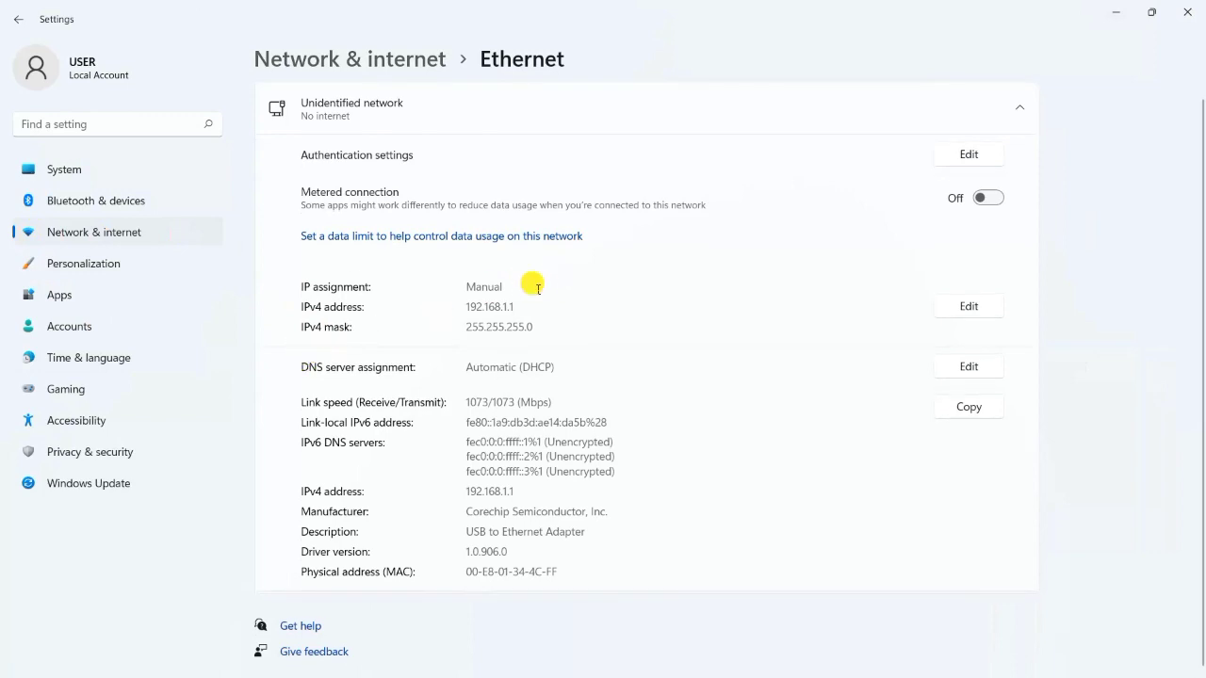
Change the Ethernet IPv4 address to 192.168.1.2, save, and recheck it
{"action": "left_click", "coordinate": [971, 307]}
{"action": "left_click", "coordinate": [553, 236]}
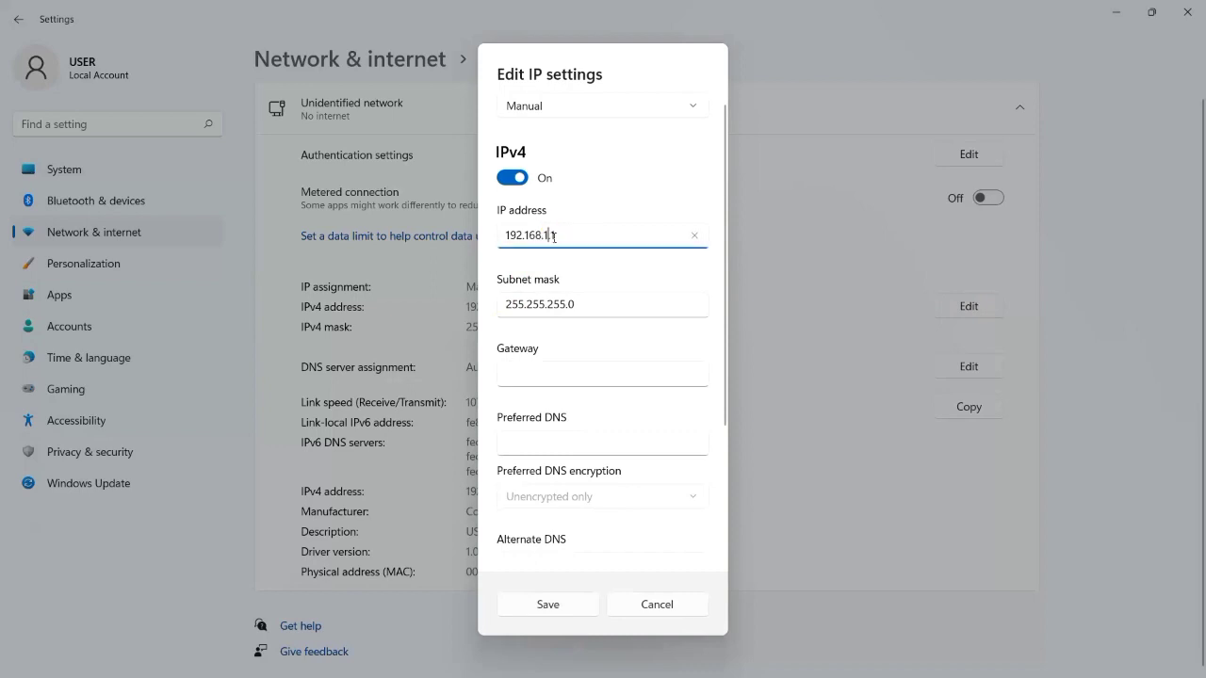
{"action": "type", "text": ".1"}
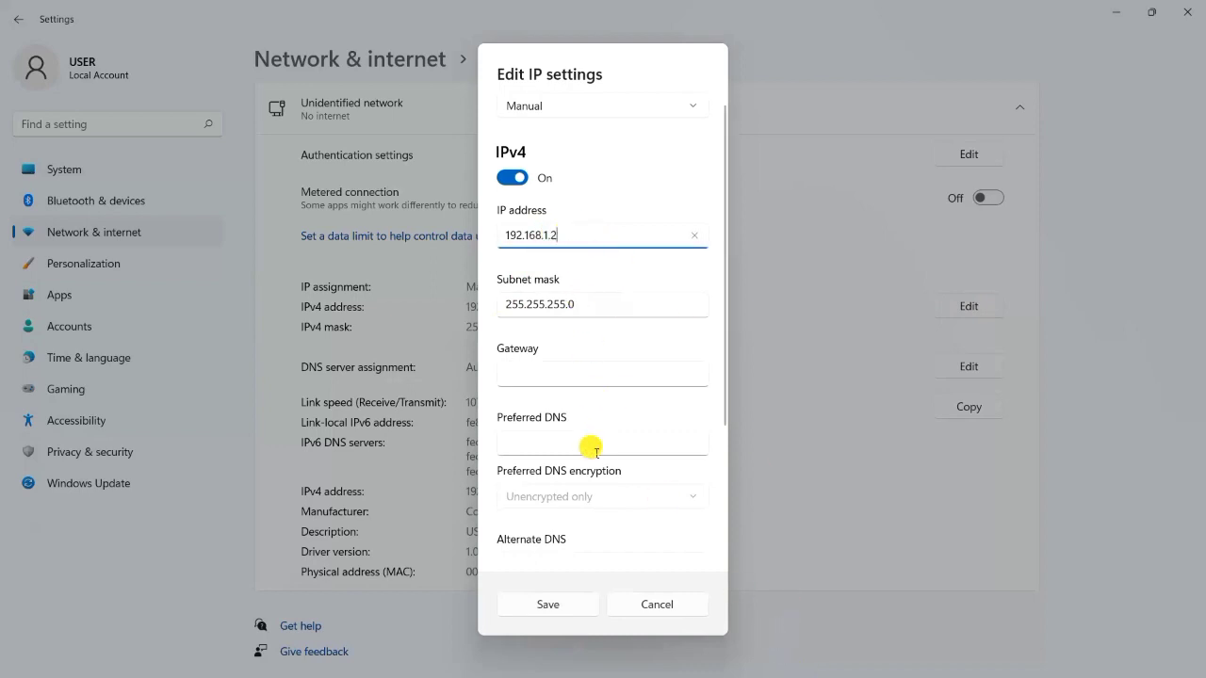
{"action": "left_click", "coordinate": [559, 607]}
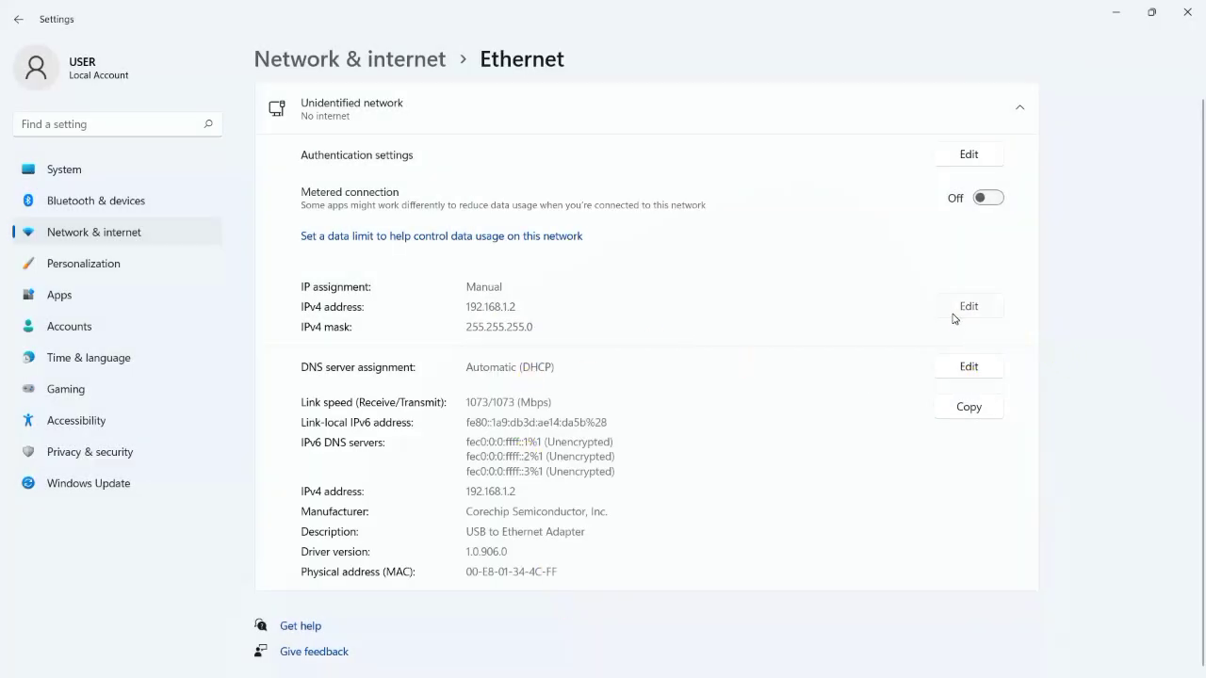
{"action": "left_click", "coordinate": [955, 314]}
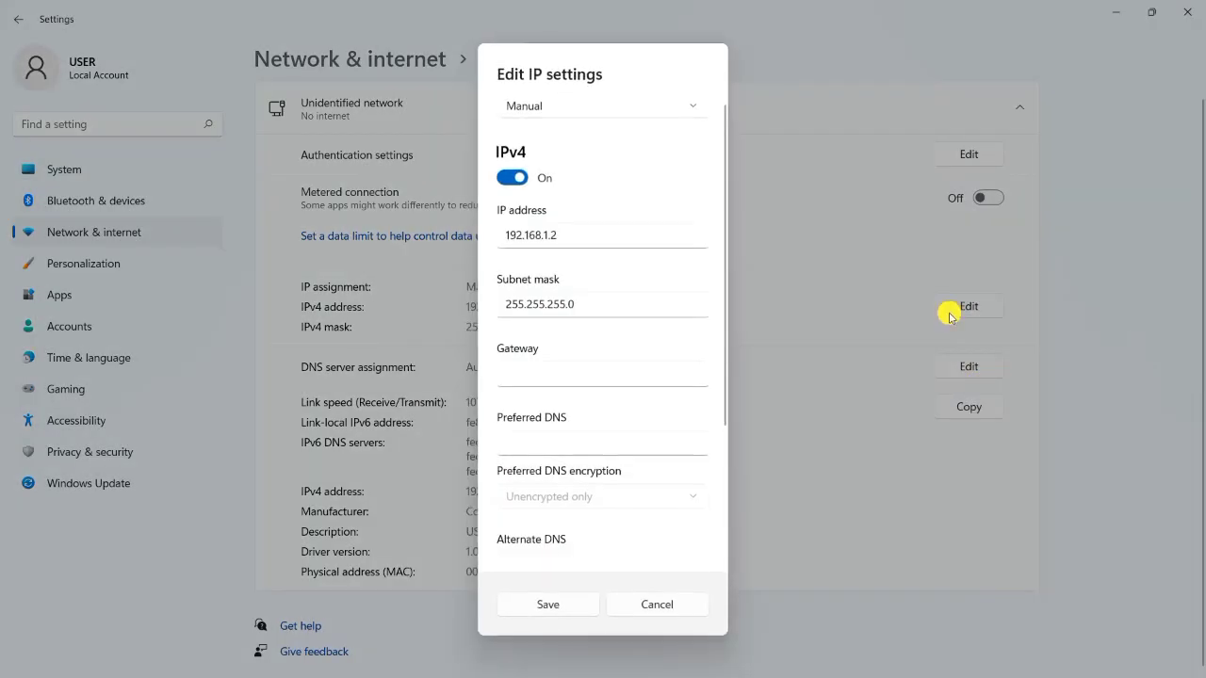
{"action": "left_click", "coordinate": [578, 235]}
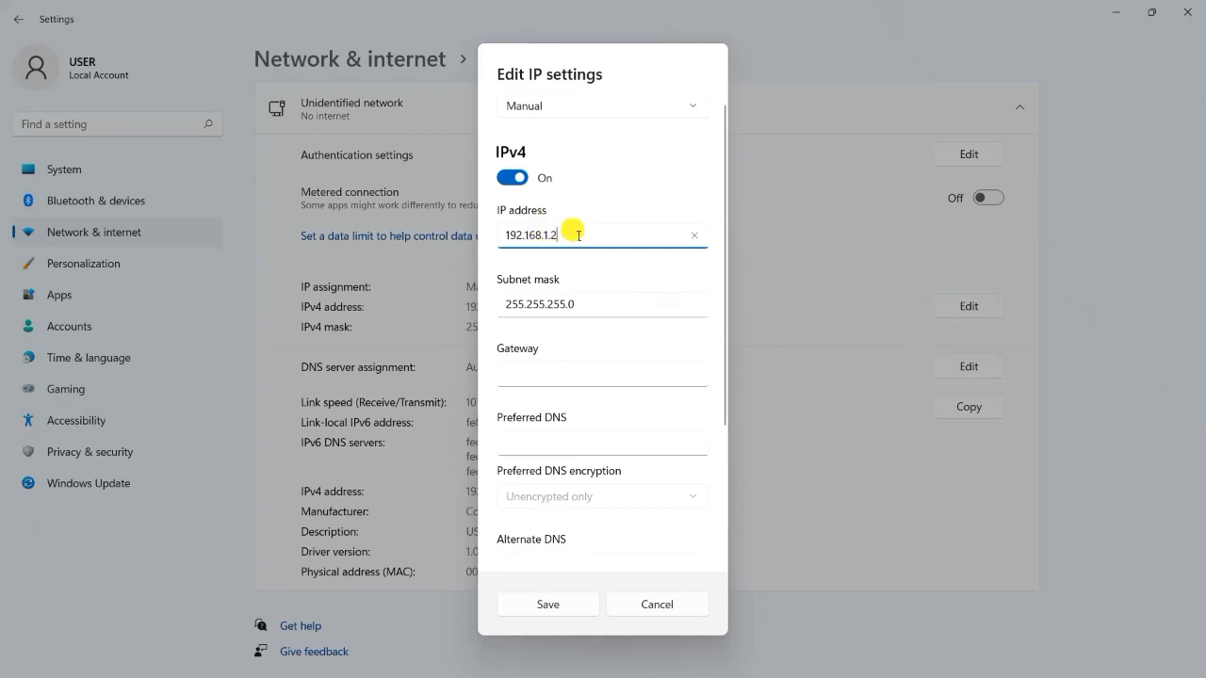
{"action": "left_click", "coordinate": [547, 602]}
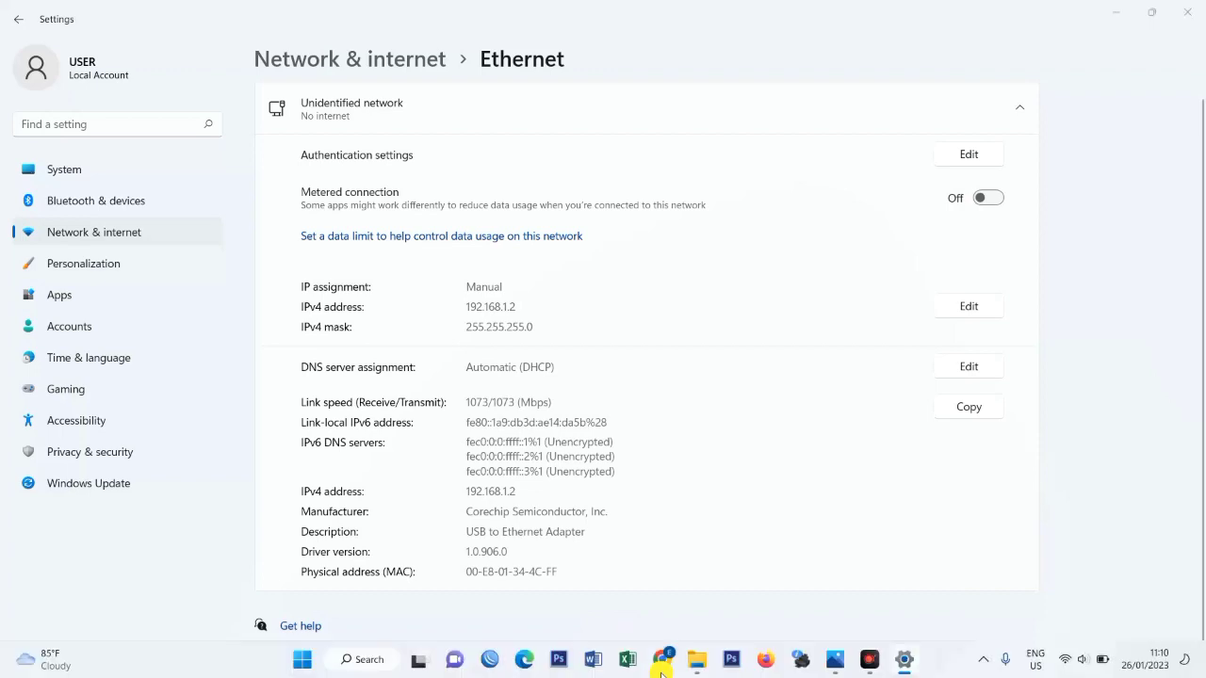
{"action": "key", "text": "super"}
Reload 192.168.1.1 in Chrome until the ZTE F609 login page appears
{"action": "left_click", "coordinate": [659, 664]}
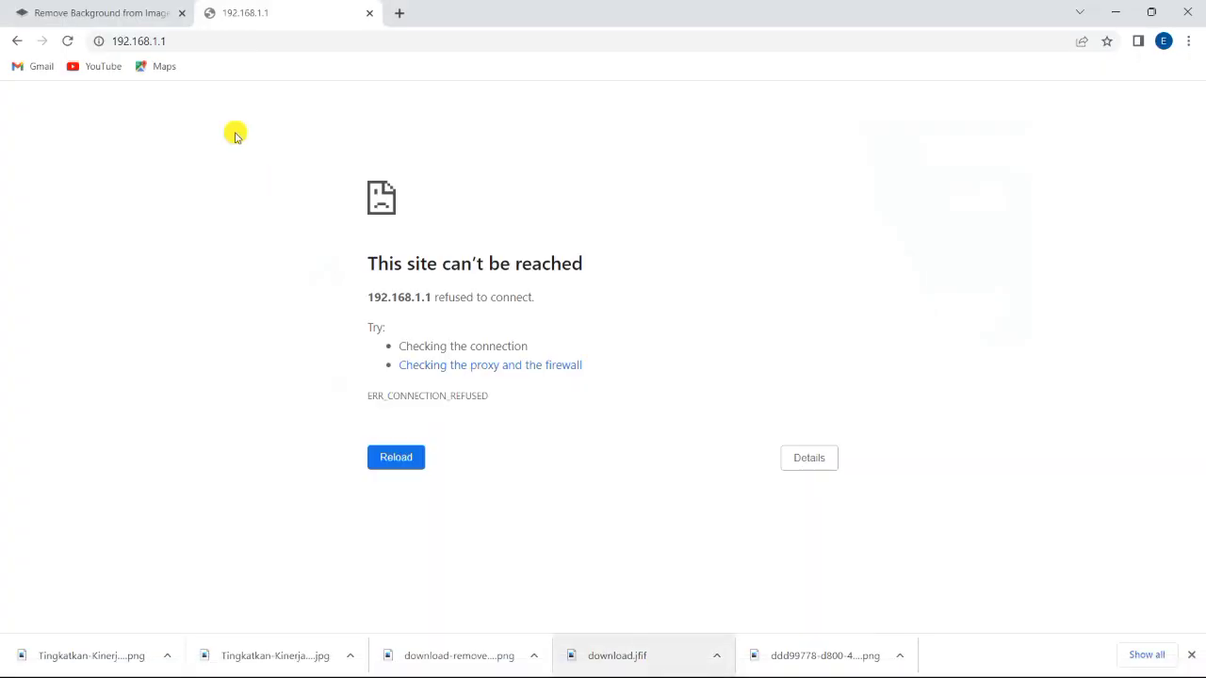
{"action": "left_click", "coordinate": [187, 42]}
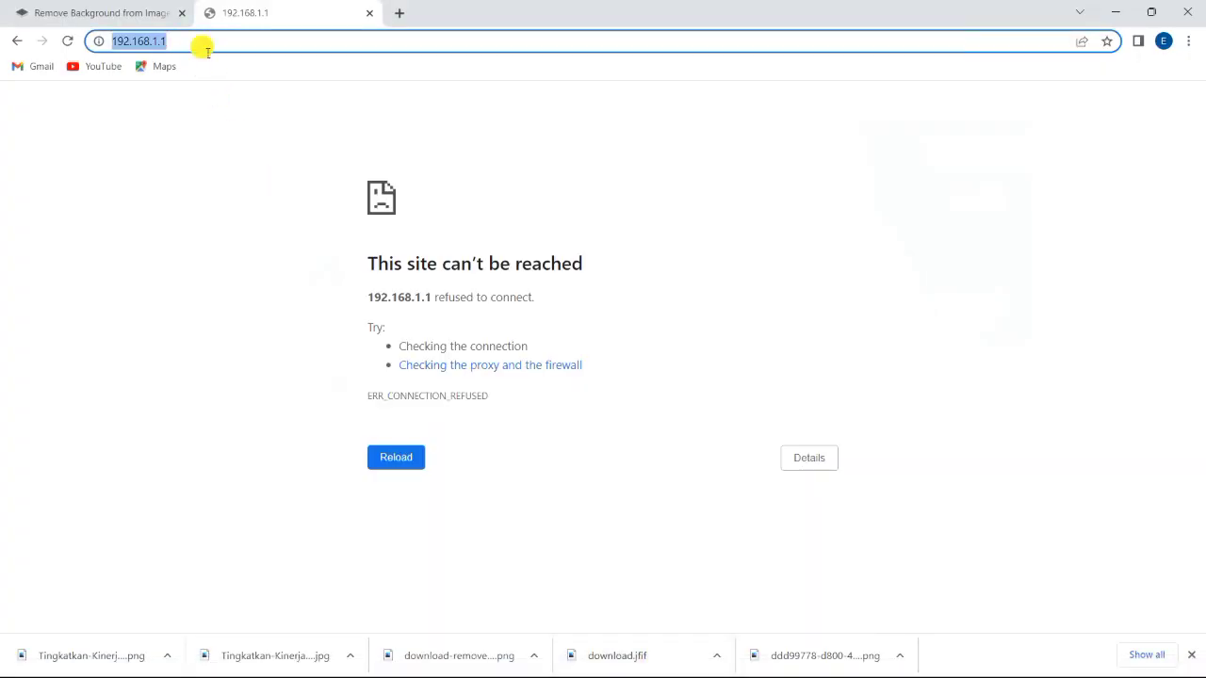
{"action": "left_click", "coordinate": [204, 42]}
{"action": "key", "text": "Return"}
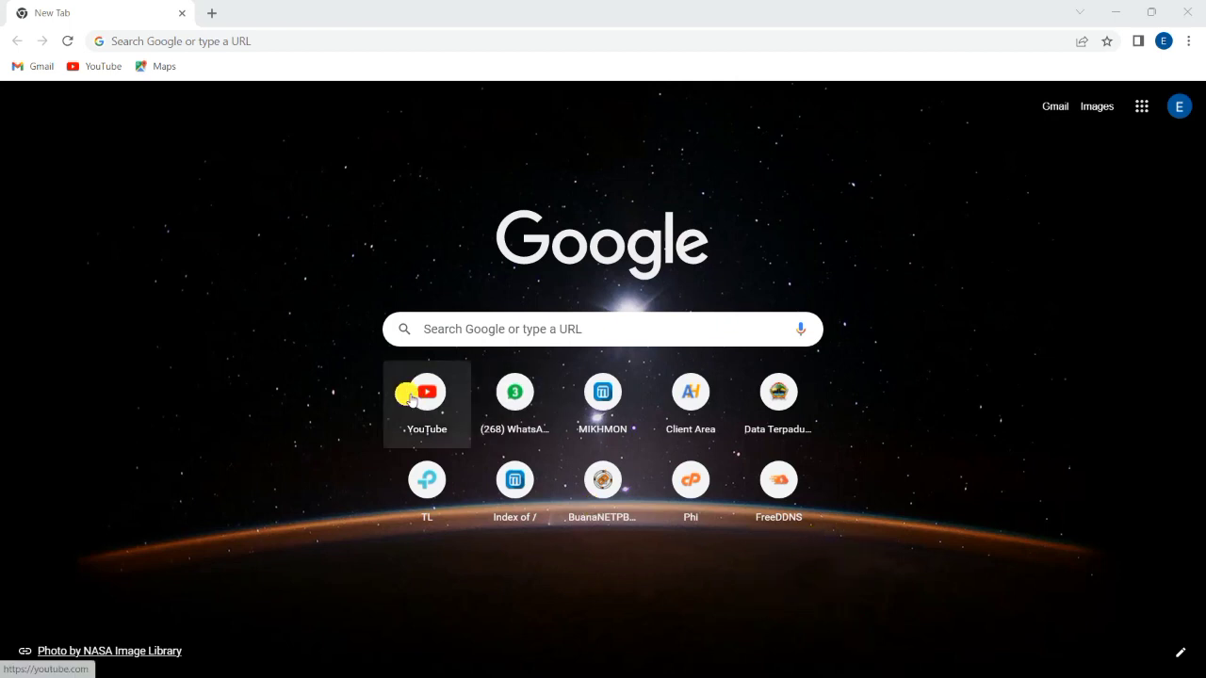
{"action": "left_click", "coordinate": [142, 34]}
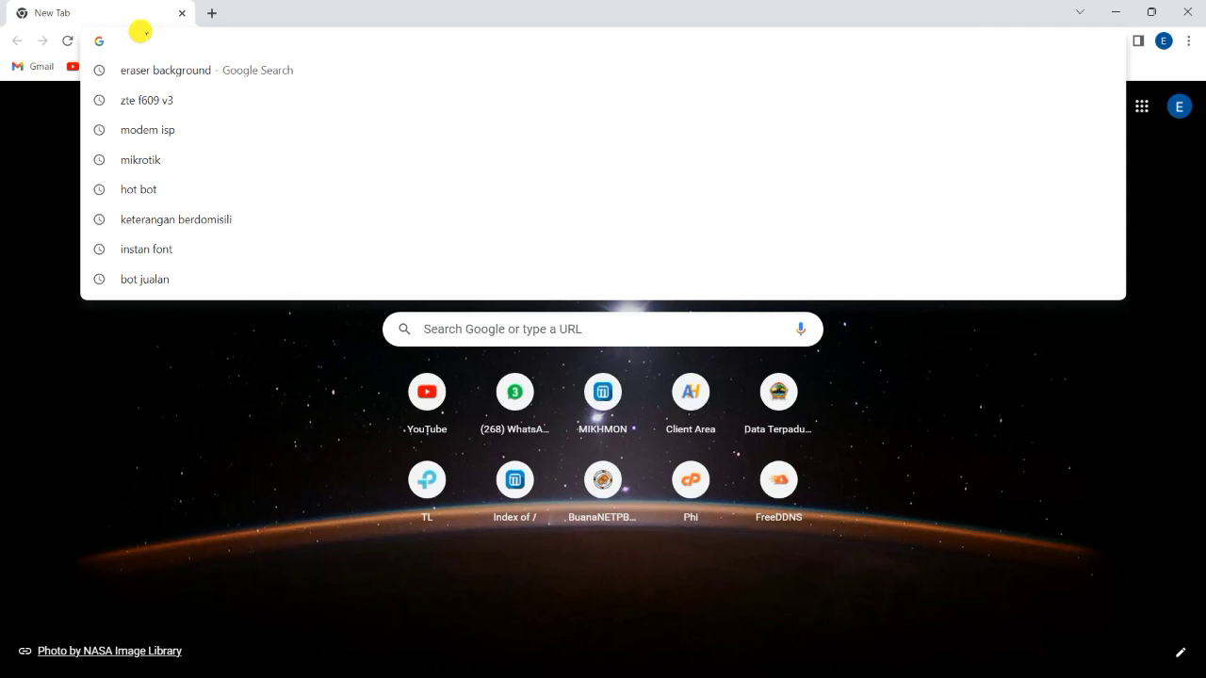
{"action": "type", "text": "192.168."}
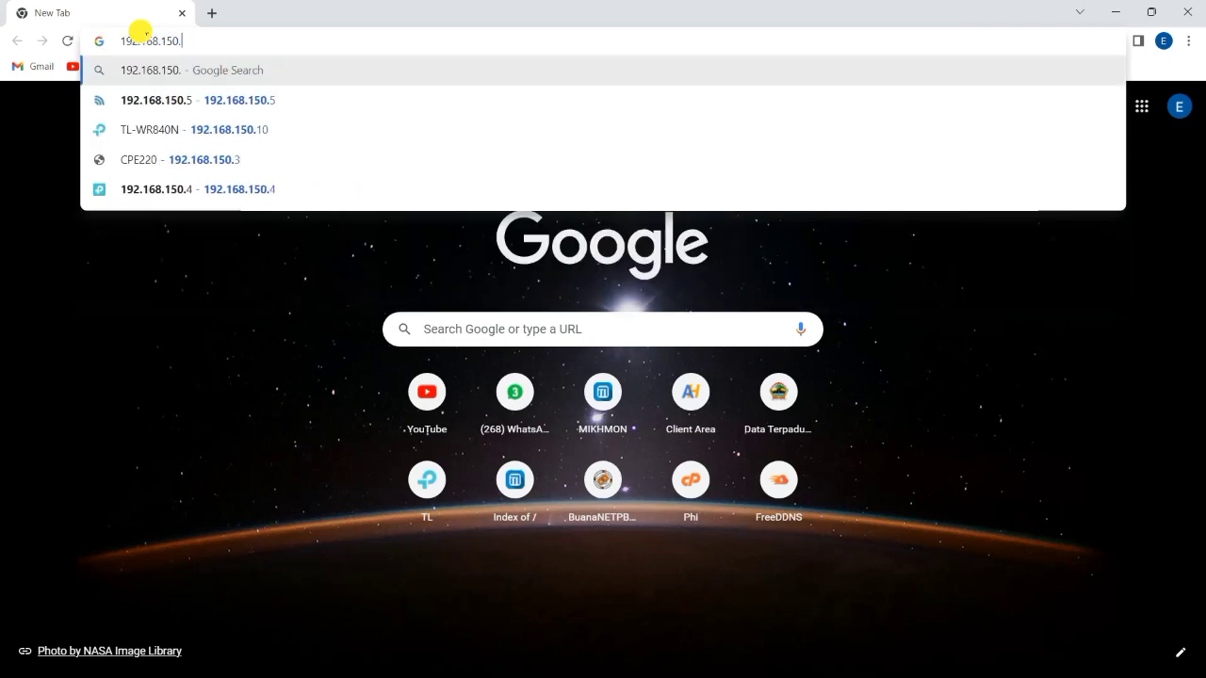
{"action": "type", "text": "1.1"}
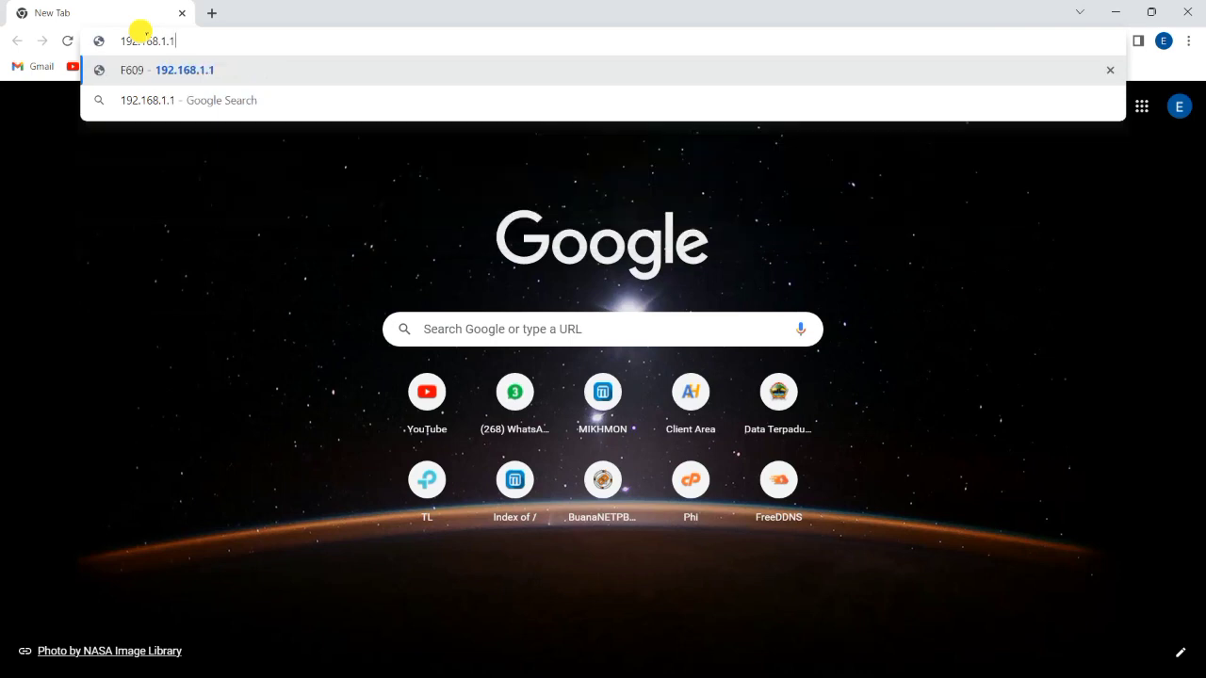
{"action": "key", "text": "Return"}
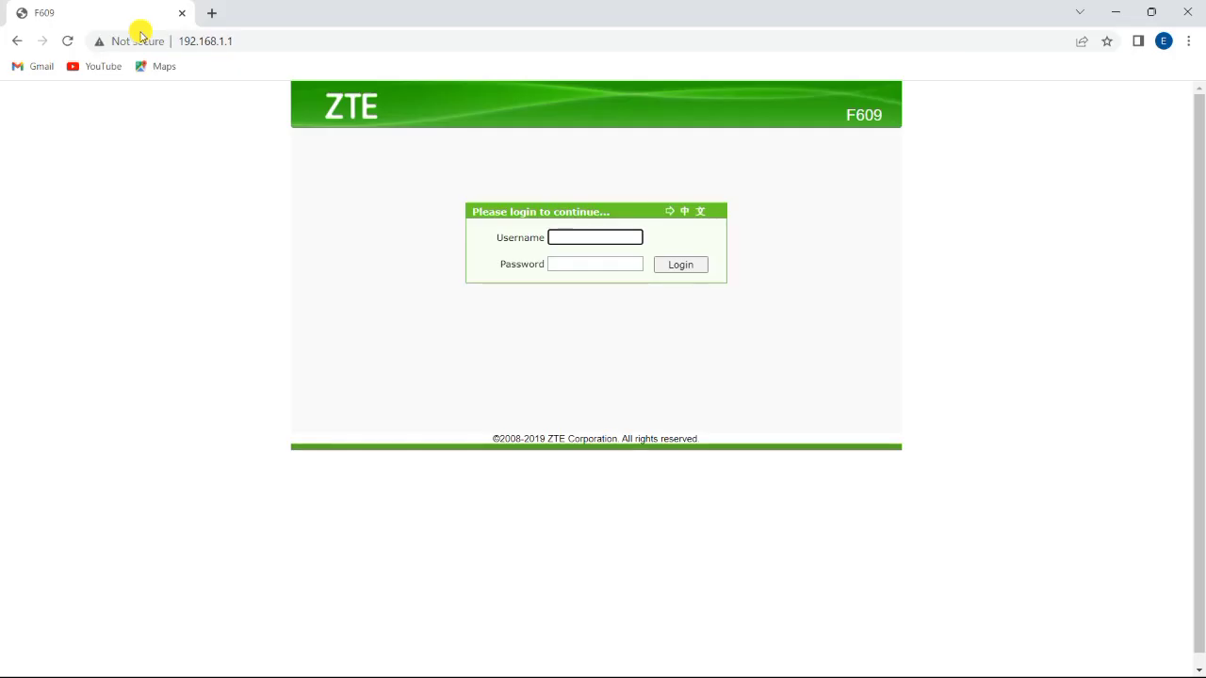
Log in to the router with username admin and the admin password
{"action": "left_click", "coordinate": [596, 235]}
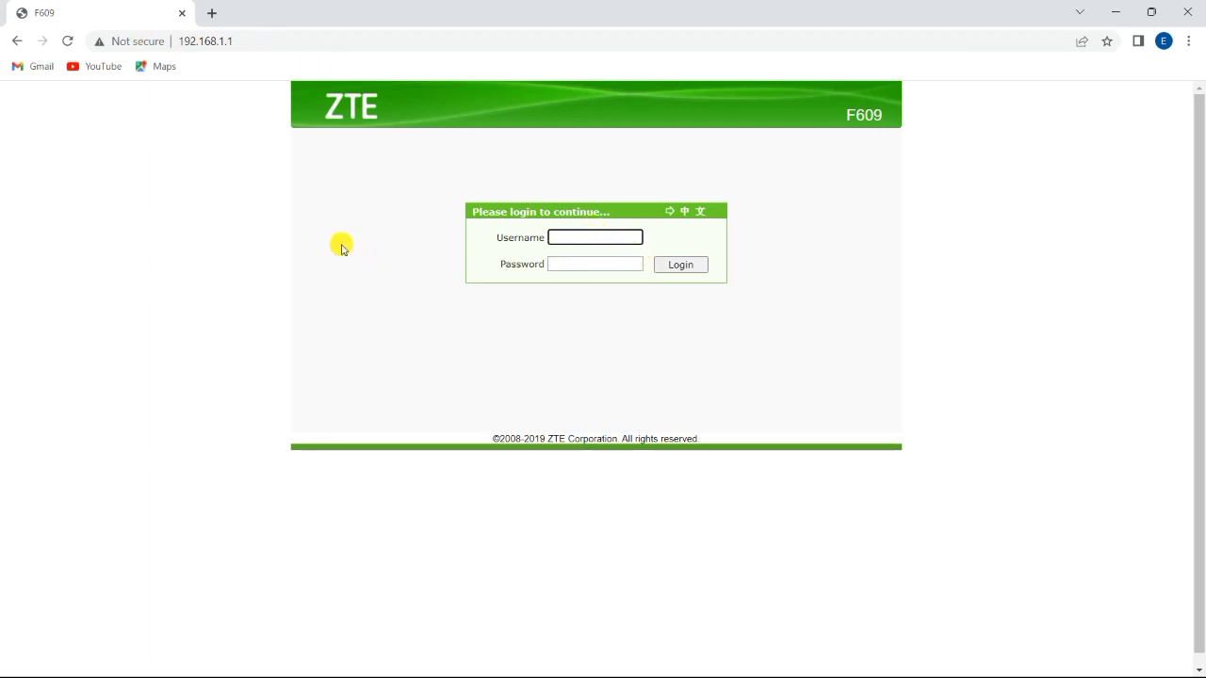
{"action": "left_click", "coordinate": [582, 237]}
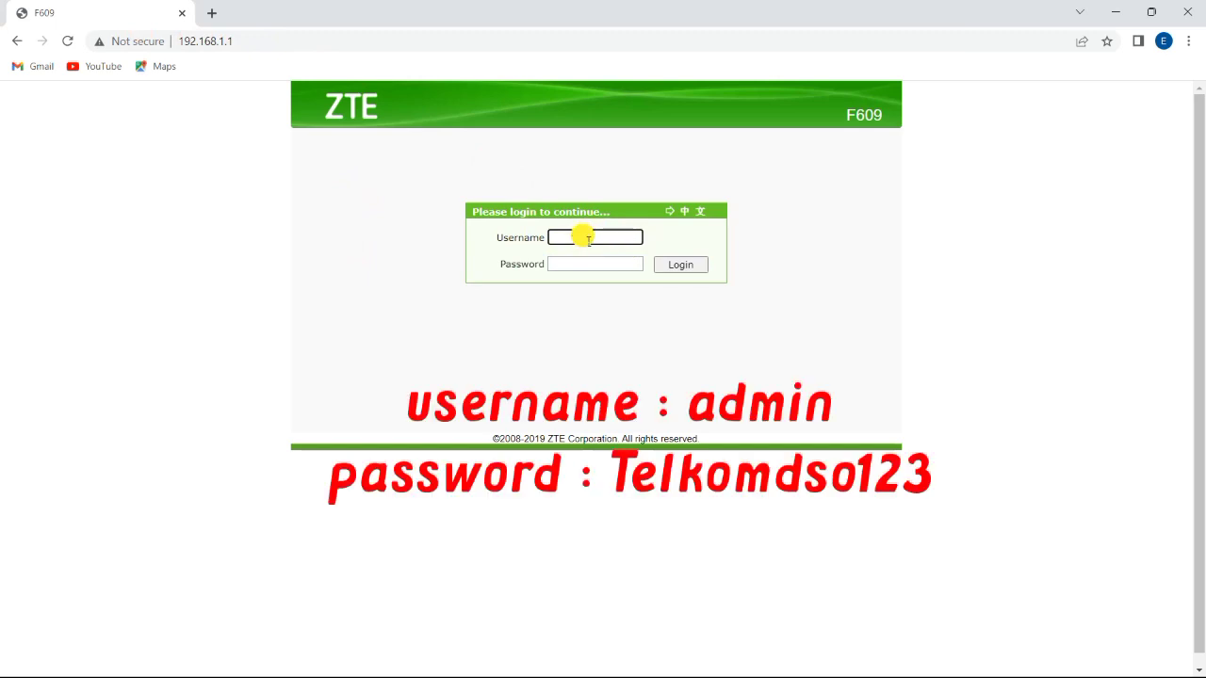
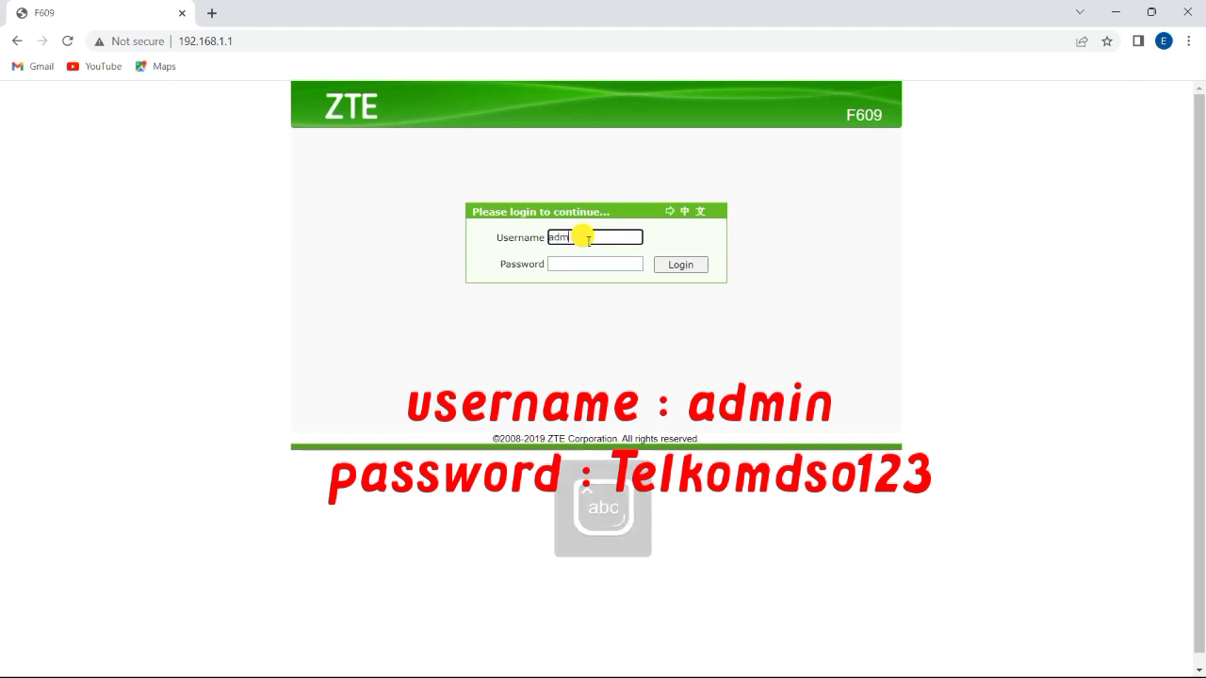
{"action": "key", "text": "Tab"}
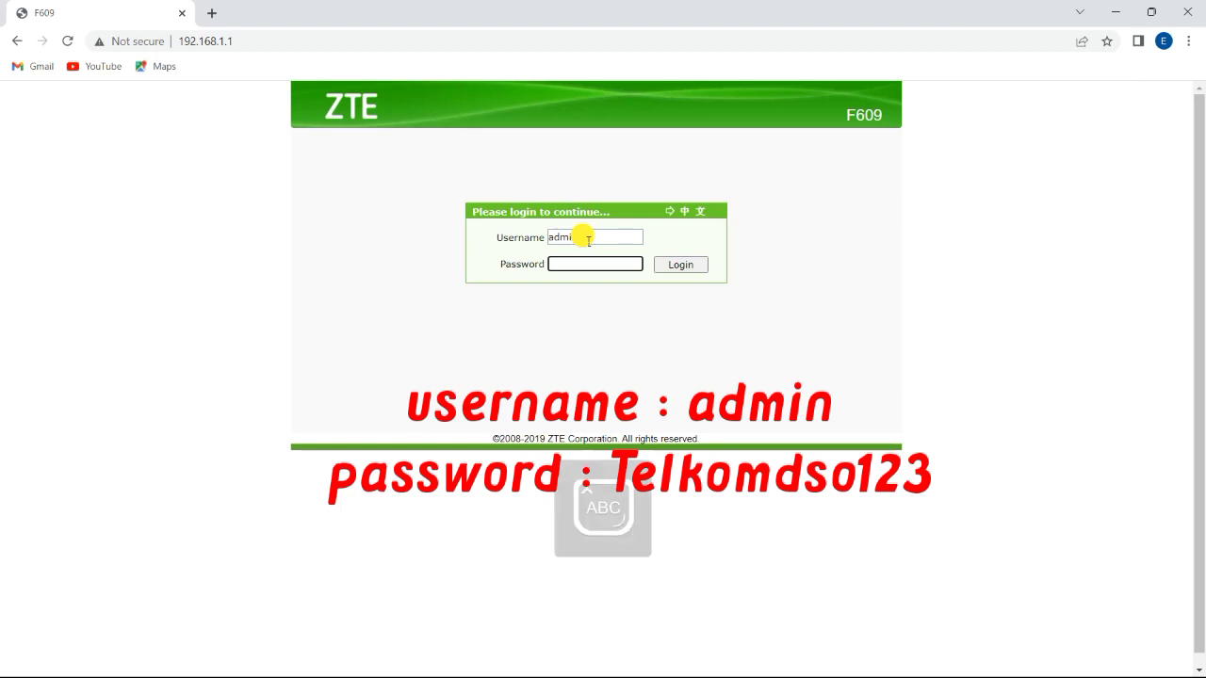
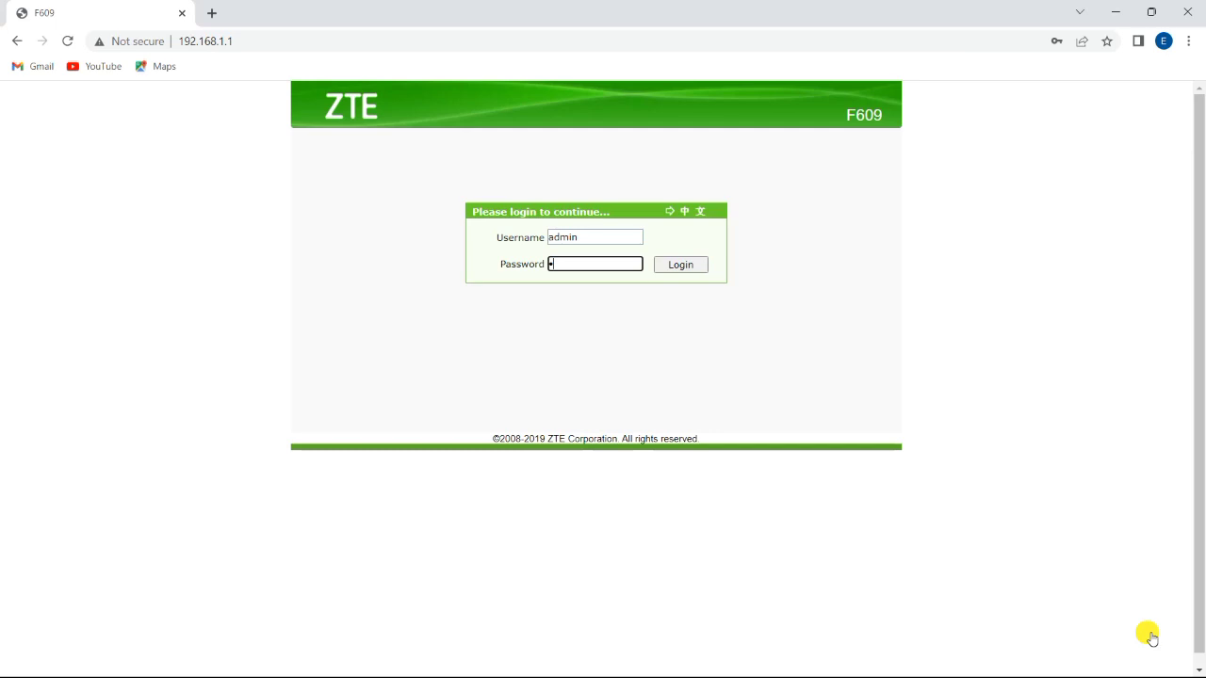
{"action": "left_click", "coordinate": [1153, 637]}
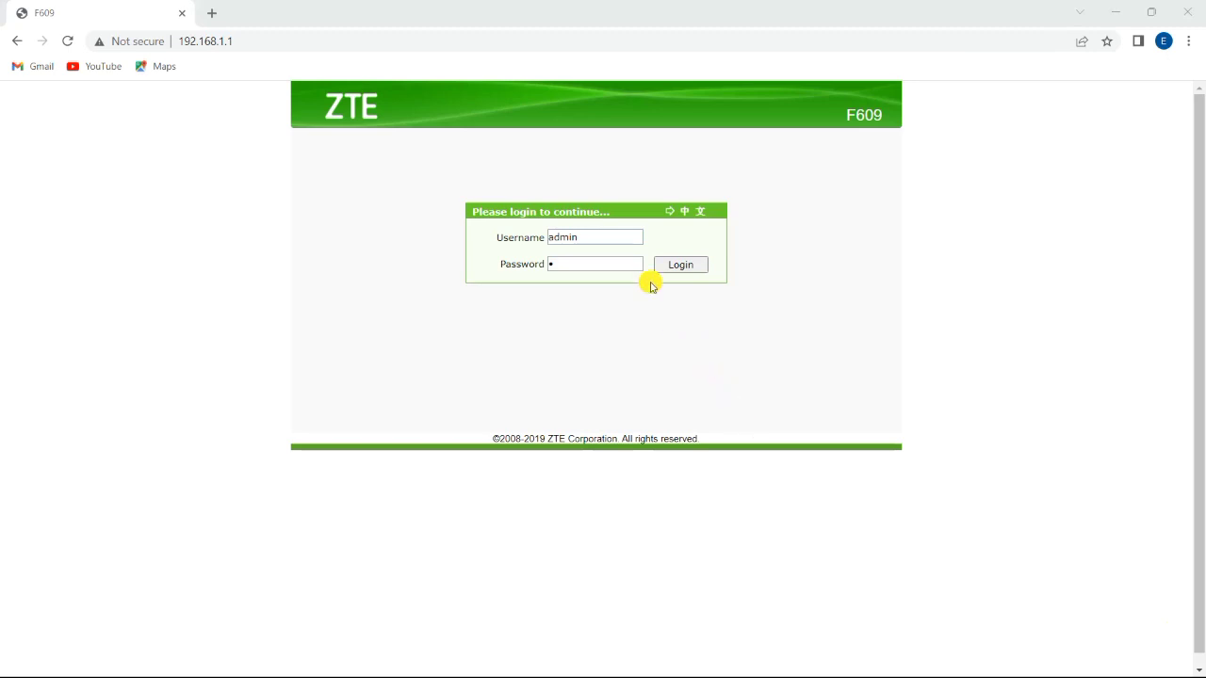
{"action": "left_click", "coordinate": [594, 265]}
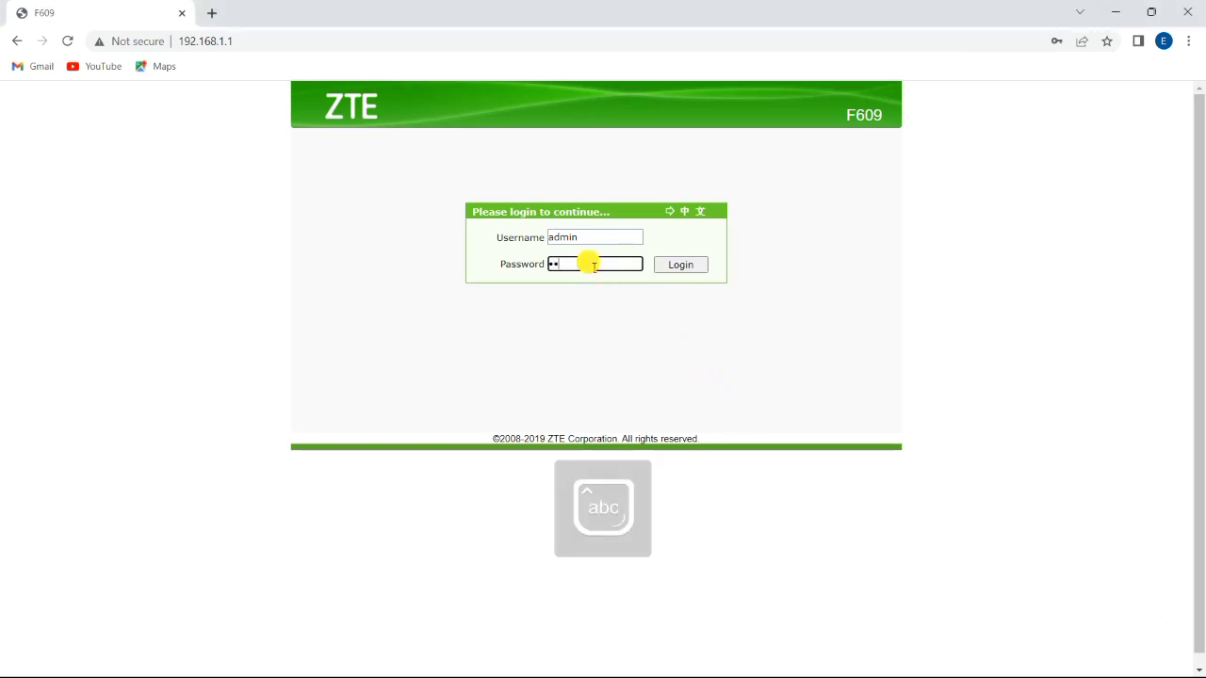
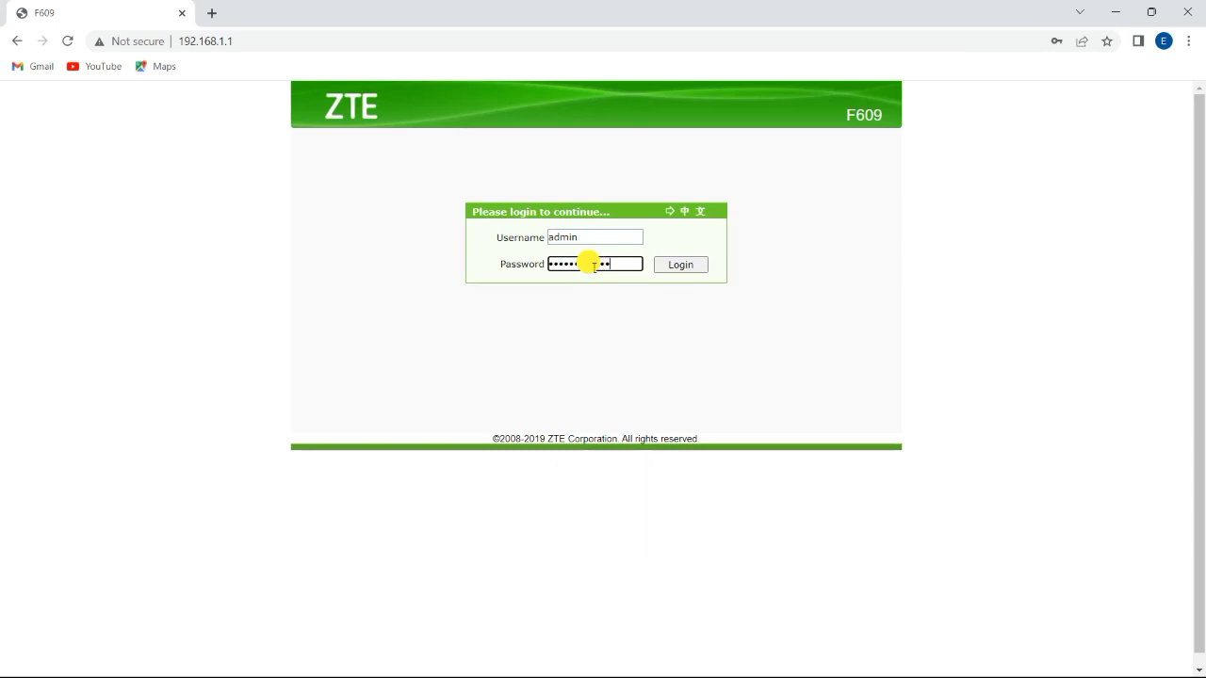
{"action": "left_click", "coordinate": [681, 264]}
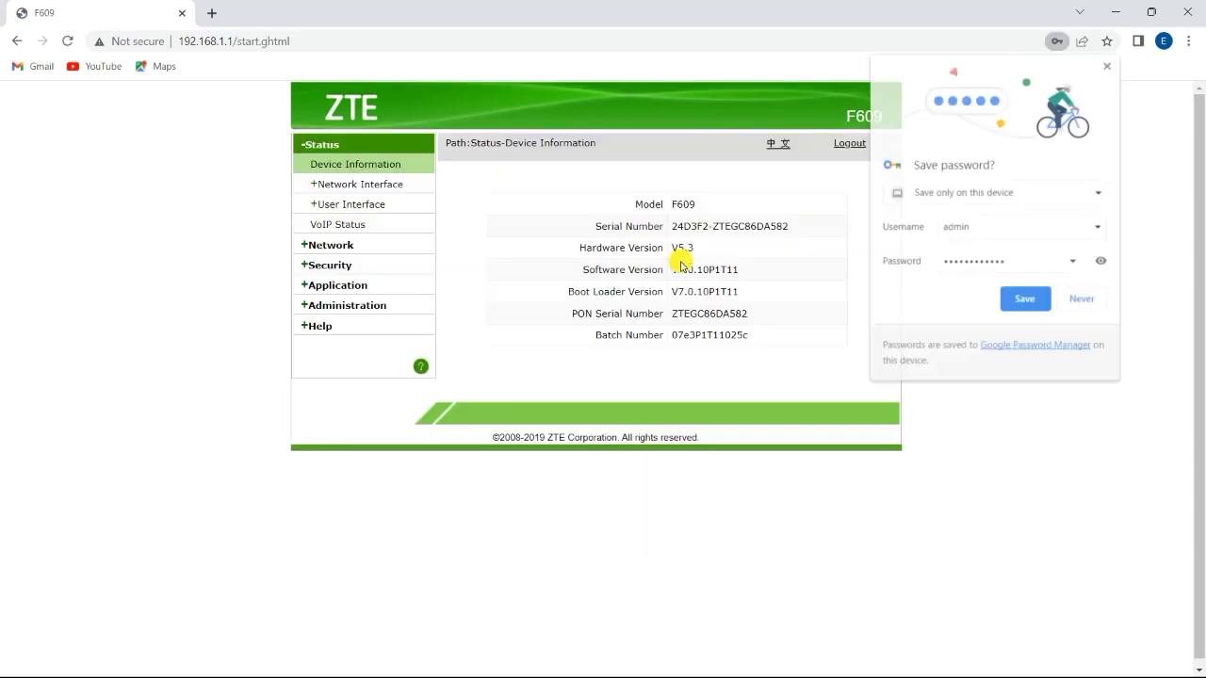
Decline saving the password, open Network settings, and confirm WAN connection type stays Route
{"action": "left_click", "coordinate": [1082, 299]}
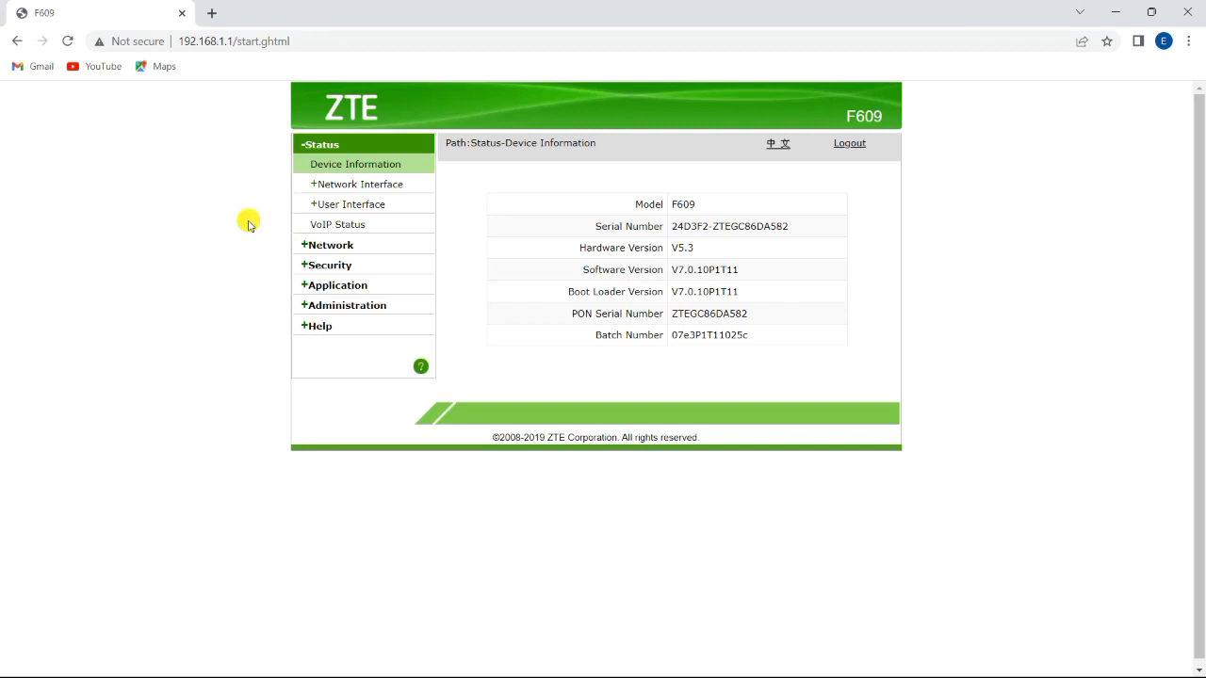
{"action": "left_click", "coordinate": [310, 246]}
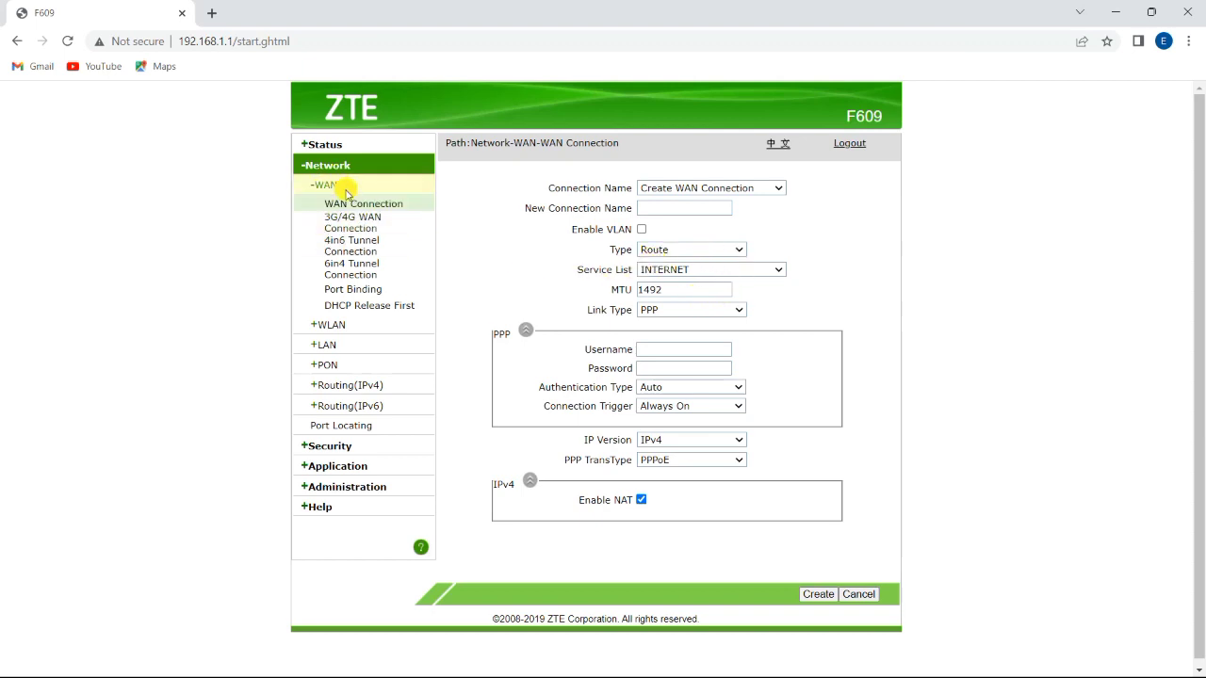
{"action": "left_click", "coordinate": [691, 251]}
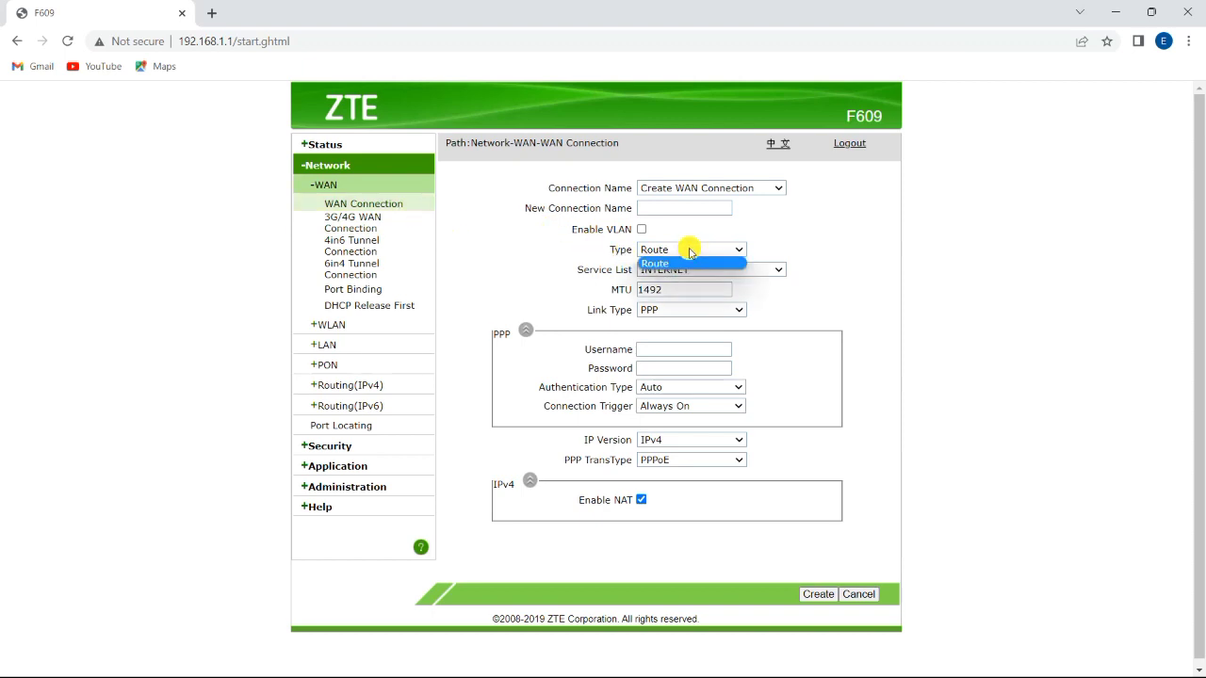
{"action": "left_click", "coordinate": [691, 251]}
{"action": "left_click", "coordinate": [690, 250]}
{"action": "left_click", "coordinate": [691, 251]}
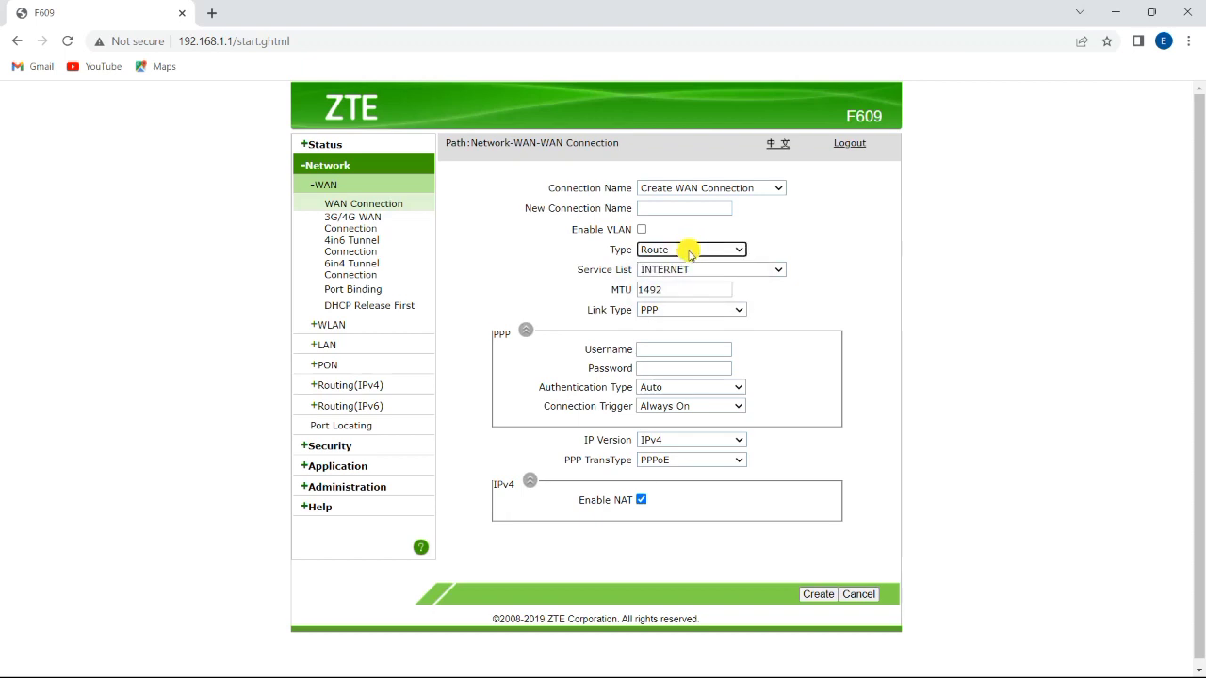
{"action": "left_click", "coordinate": [688, 251]}
{"action": "left_click", "coordinate": [687, 251]}
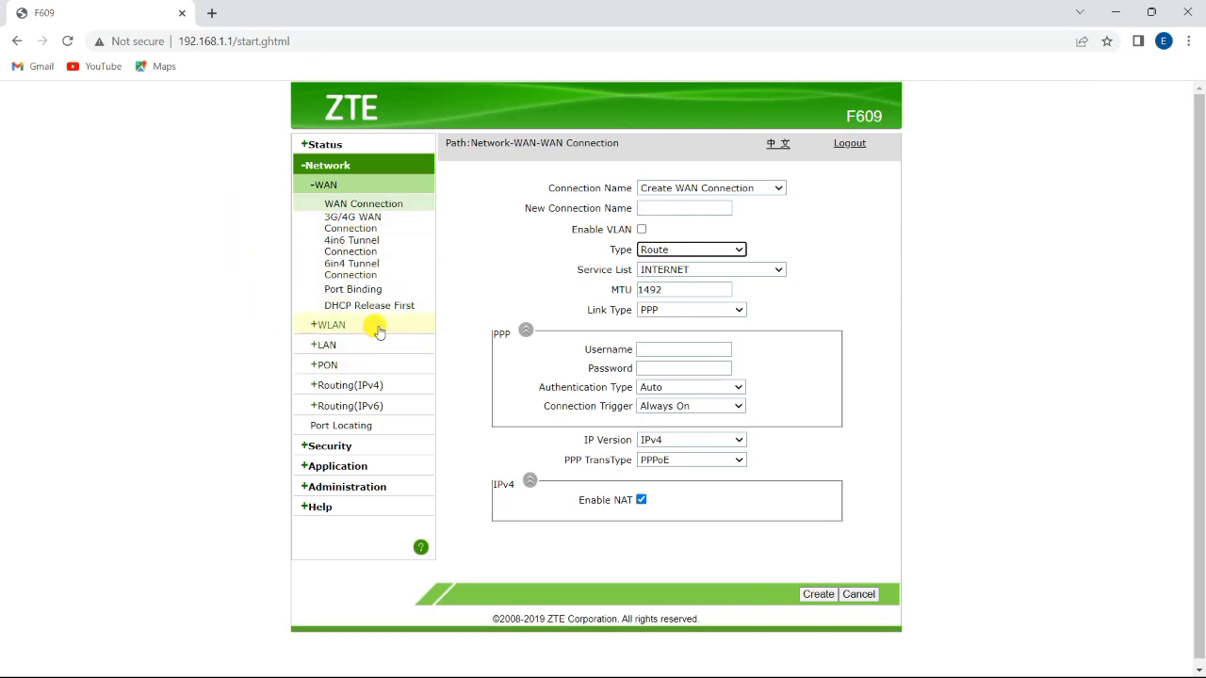
Submit SSID1 security as Open System authentication with encryption off, then verify it
{"action": "left_click", "coordinate": [342, 325]}
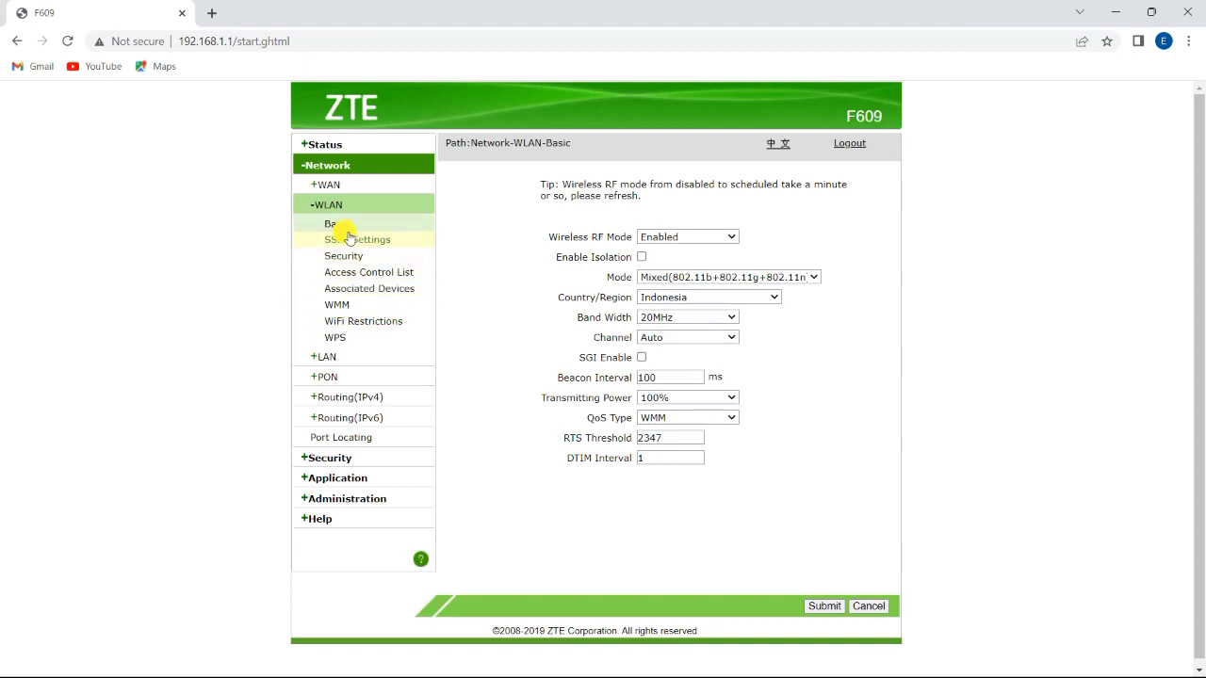
{"action": "left_click", "coordinate": [365, 258]}
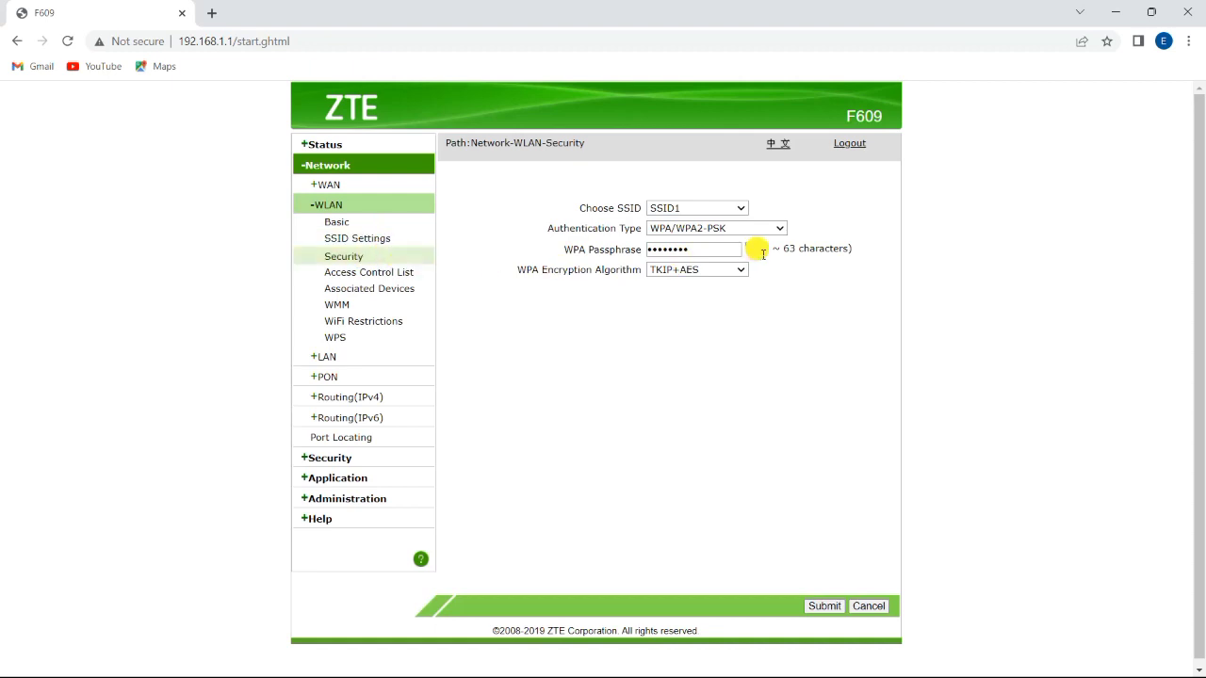
{"action": "left_click", "coordinate": [711, 253]}
{"action": "left_click", "coordinate": [710, 252]}
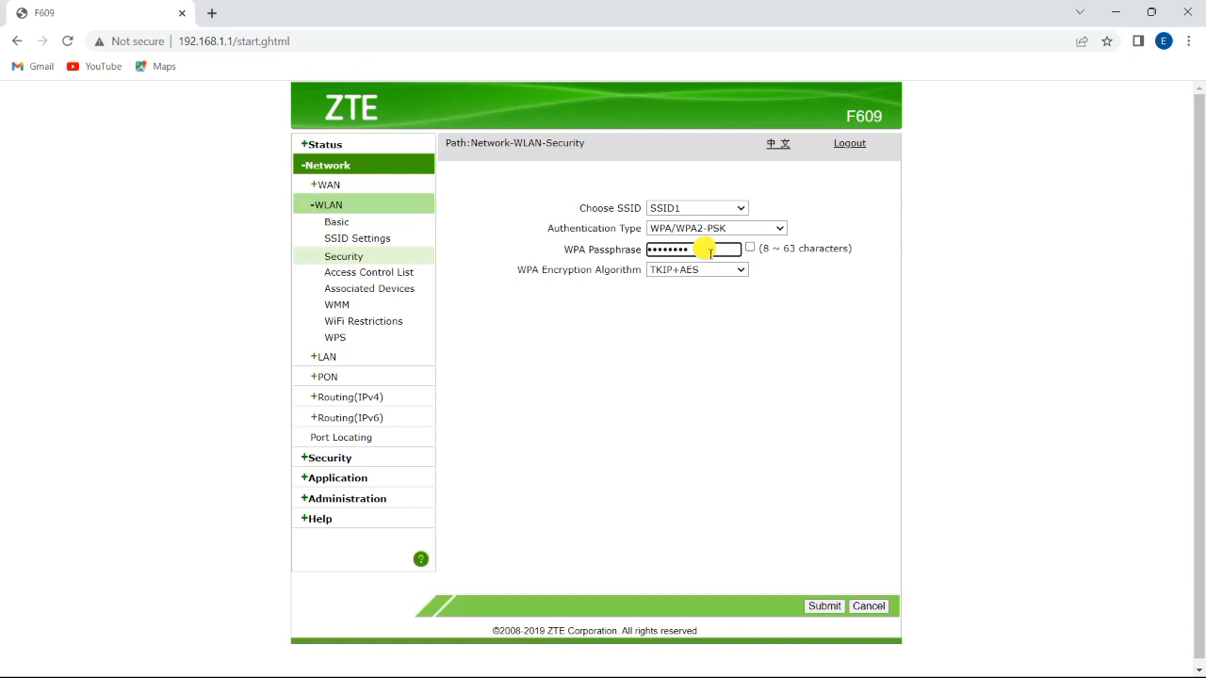
{"action": "left_click", "coordinate": [676, 229]}
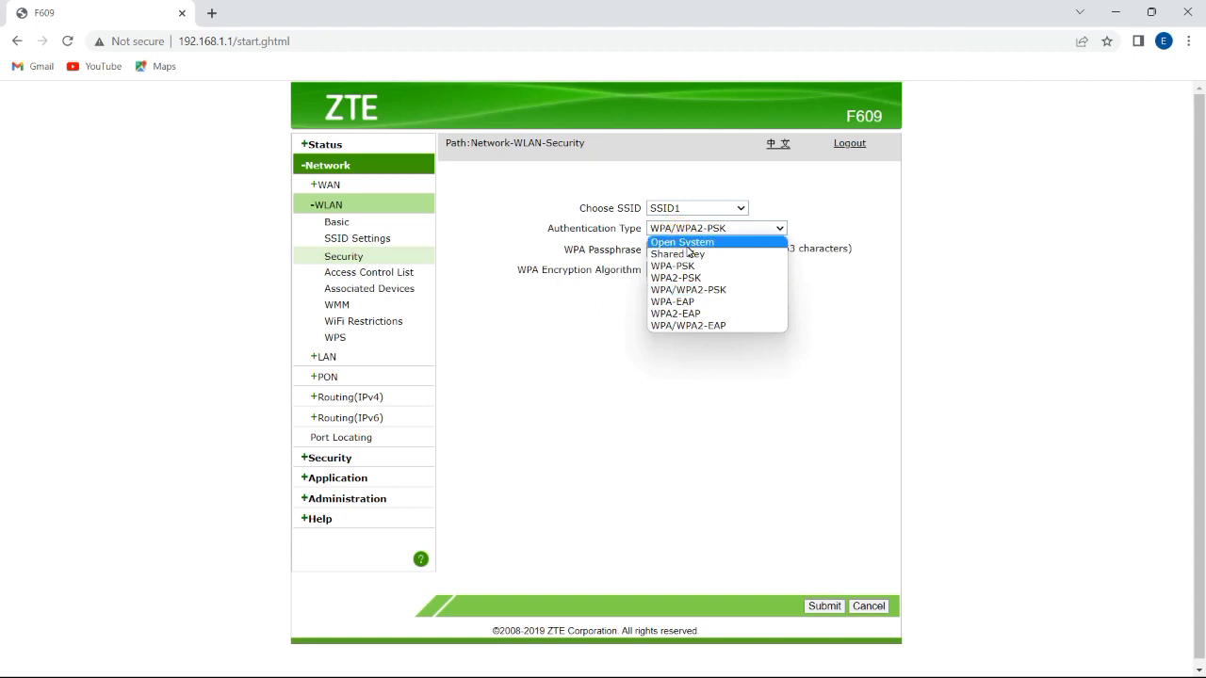
{"action": "left_click", "coordinate": [683, 243]}
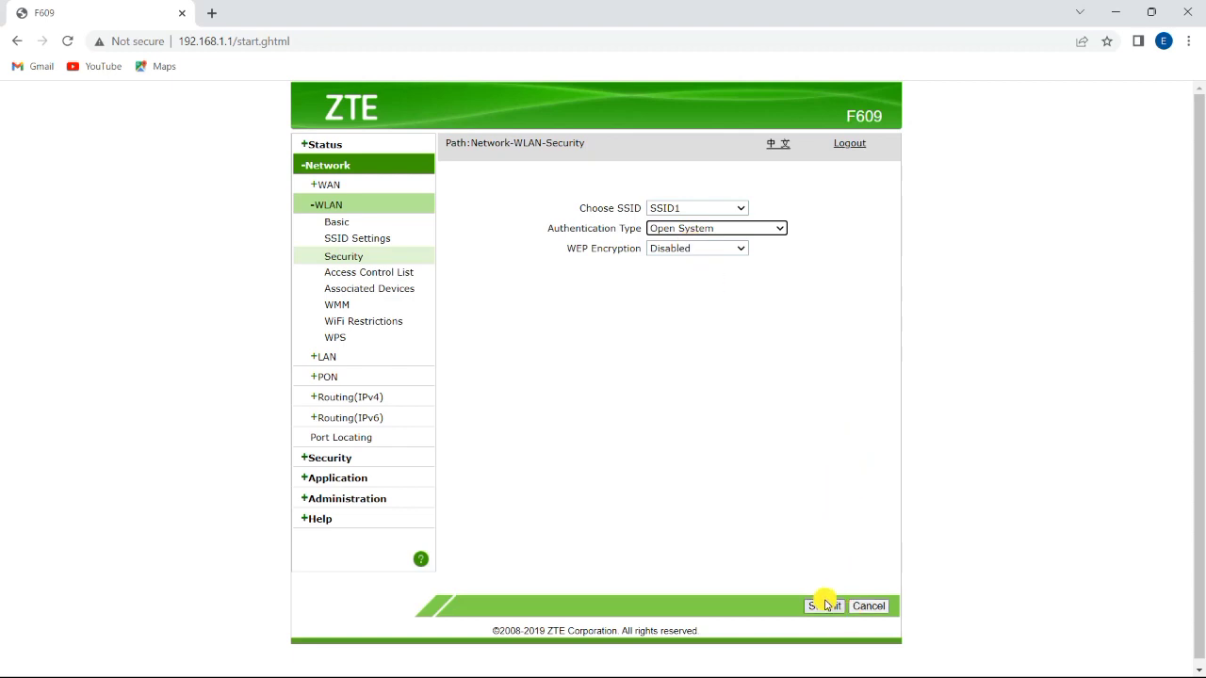
{"action": "left_click", "coordinate": [825, 604]}
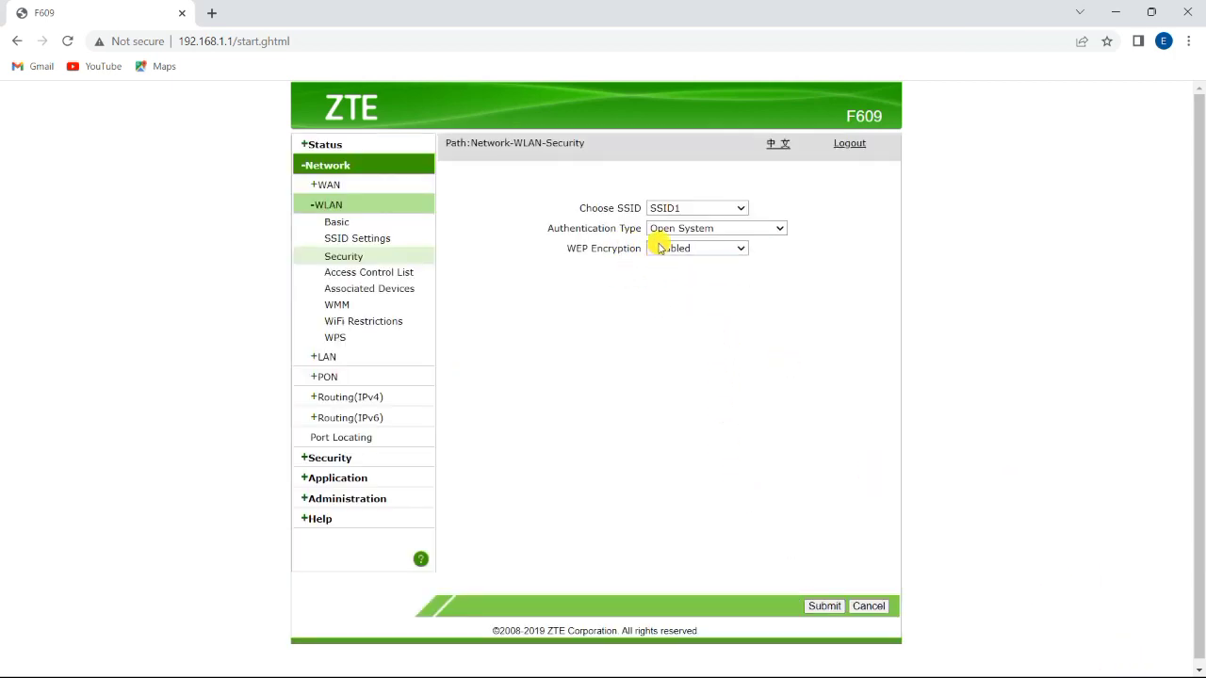
{"action": "left_click", "coordinate": [677, 228]}
{"action": "left_click", "coordinate": [680, 230]}
{"action": "left_click", "coordinate": [680, 230]}
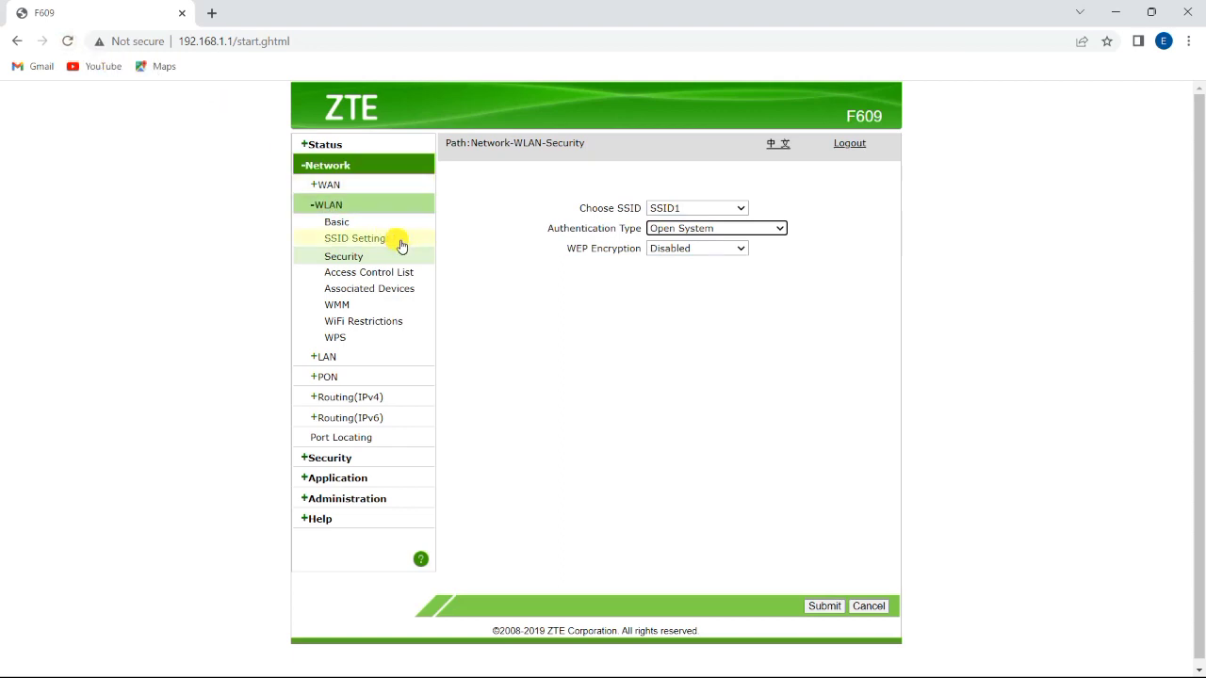
Replace the SSID1 network name with WIFI_PEMUDA in capitals and submit
{"action": "left_click", "coordinate": [357, 237]}
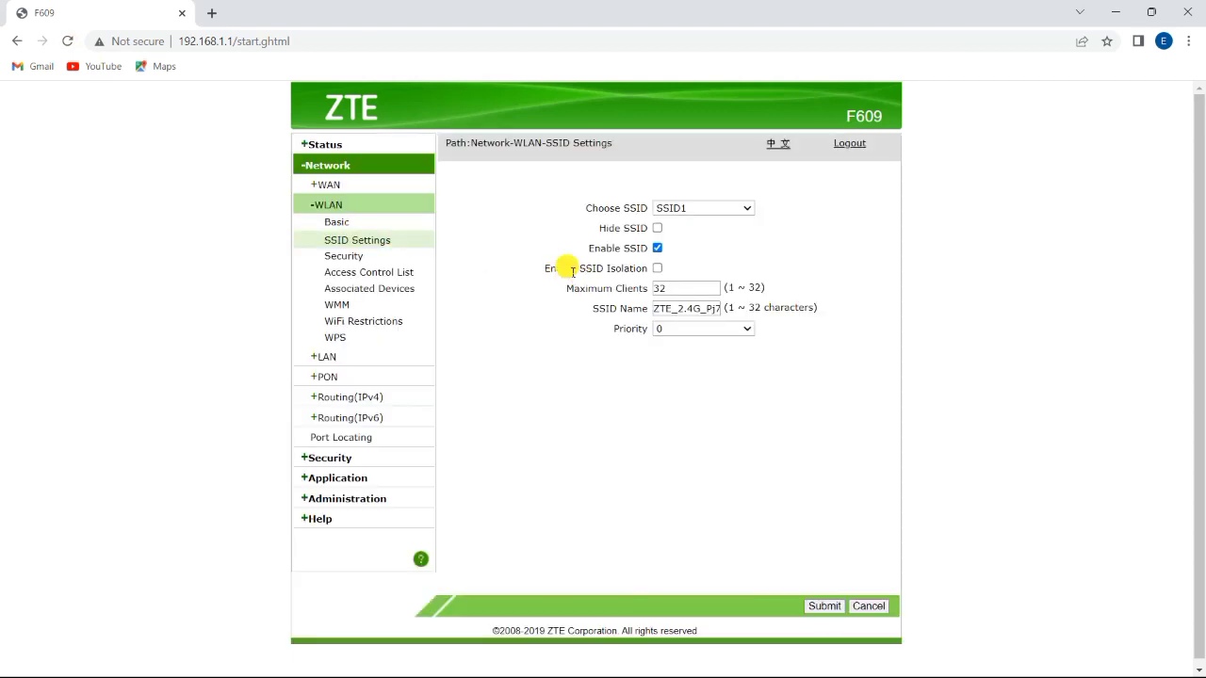
{"action": "left_click", "coordinate": [693, 312]}
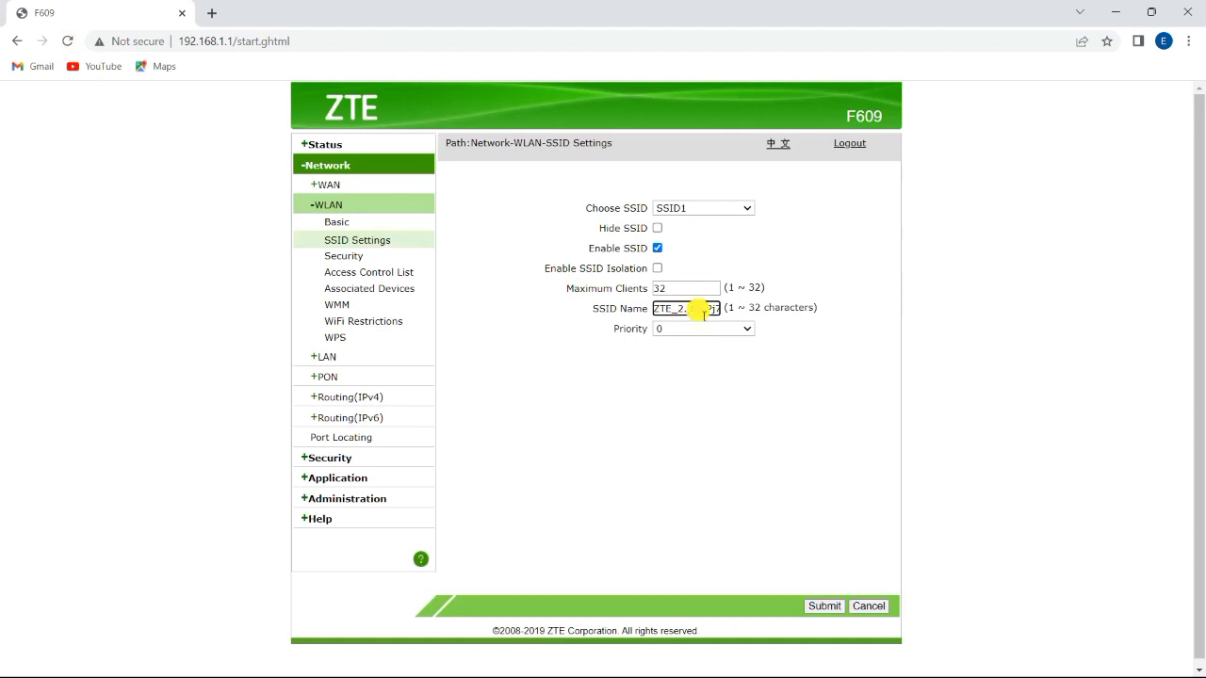
{"action": "key", "text": "ctrl+a"}
{"action": "key", "text": "Caps_Lock"}
{"action": "type", "text": "W"}
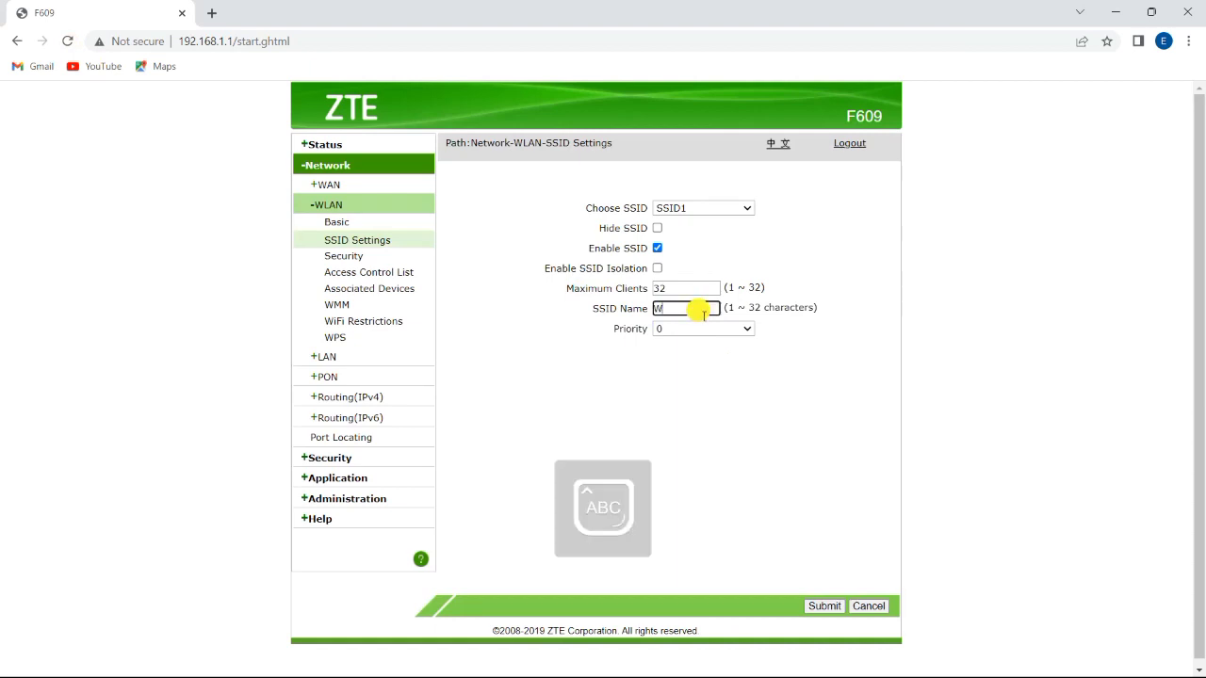
{"action": "type", "text": "IFI_"}
{"action": "type", "text": "PRIVAD"}
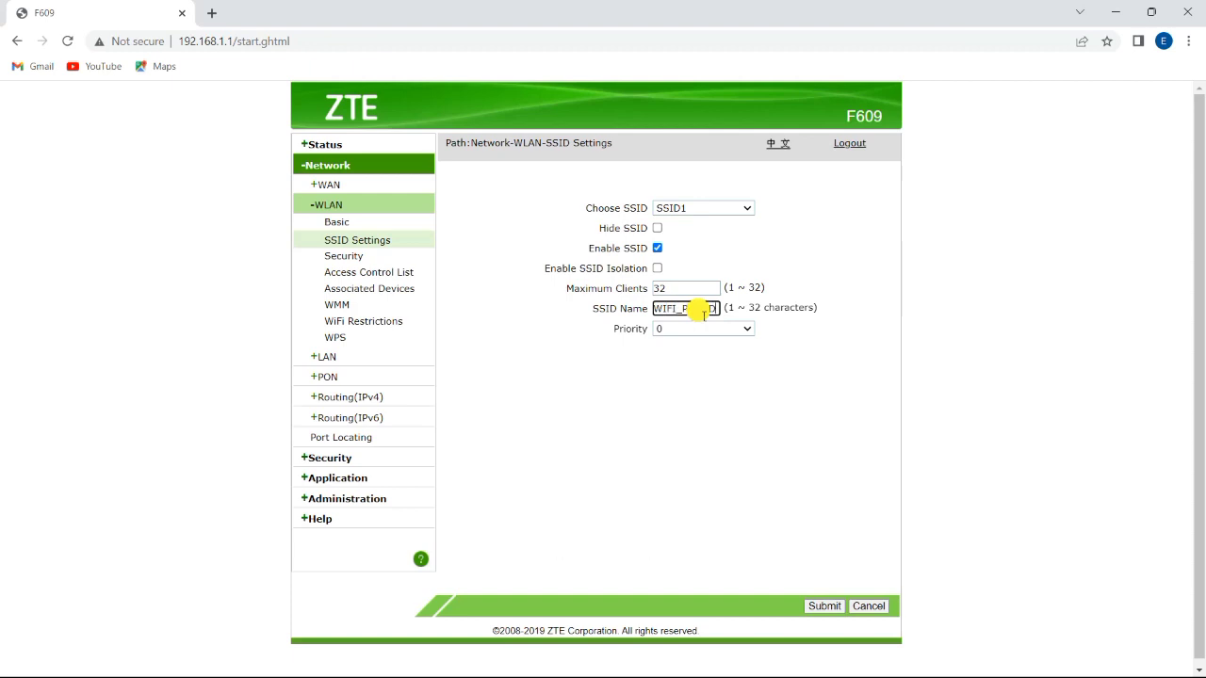
{"action": "type", "text": "A"}
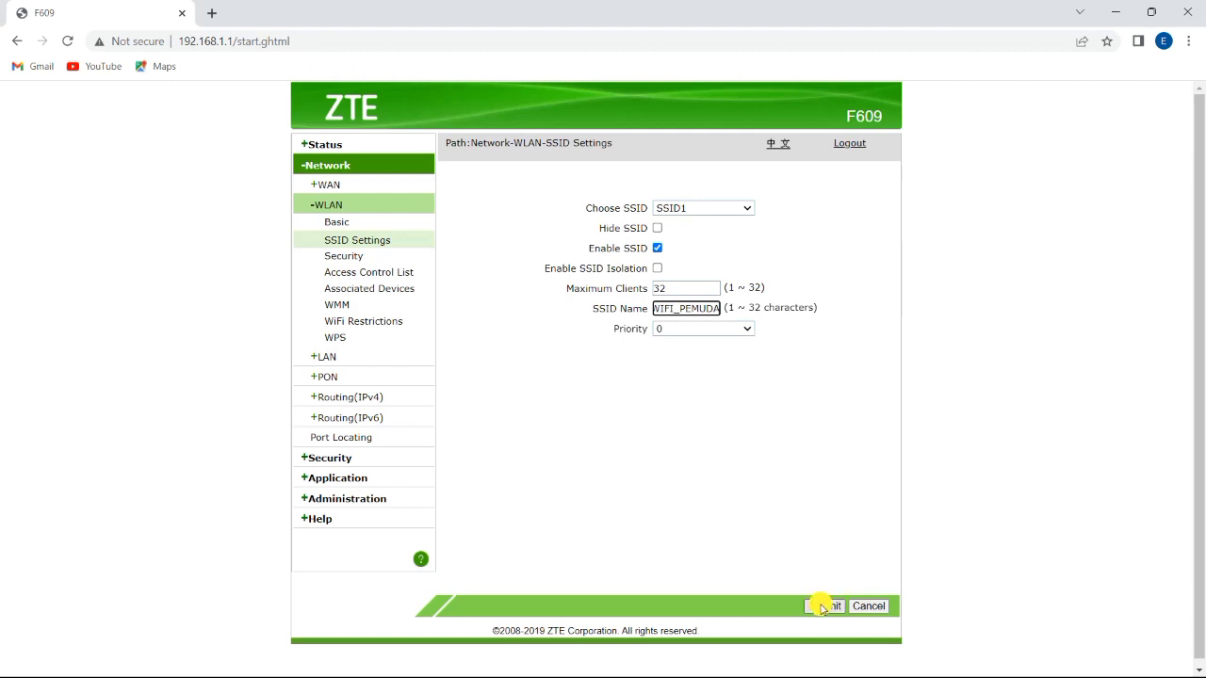
{"action": "left_click", "coordinate": [822, 607]}
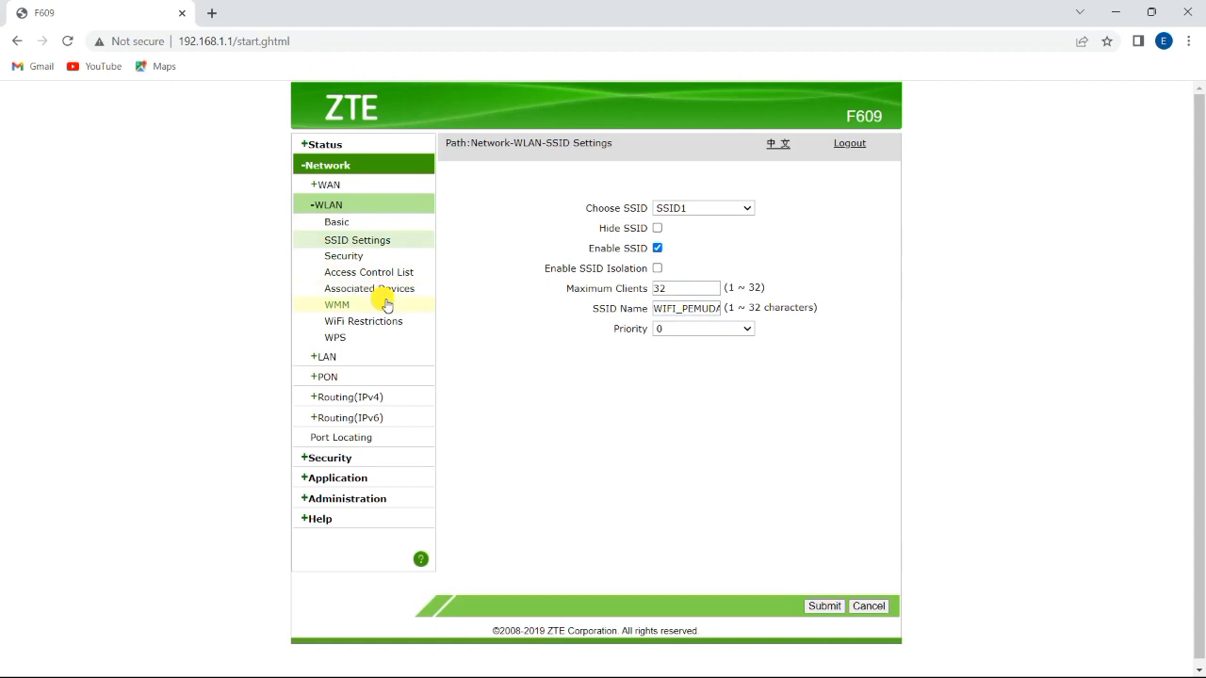
Untick Enable DHCP Server under LAN > DHCP Server and select the 192.168.1.1 LAN IP field
{"action": "left_click", "coordinate": [322, 357]}
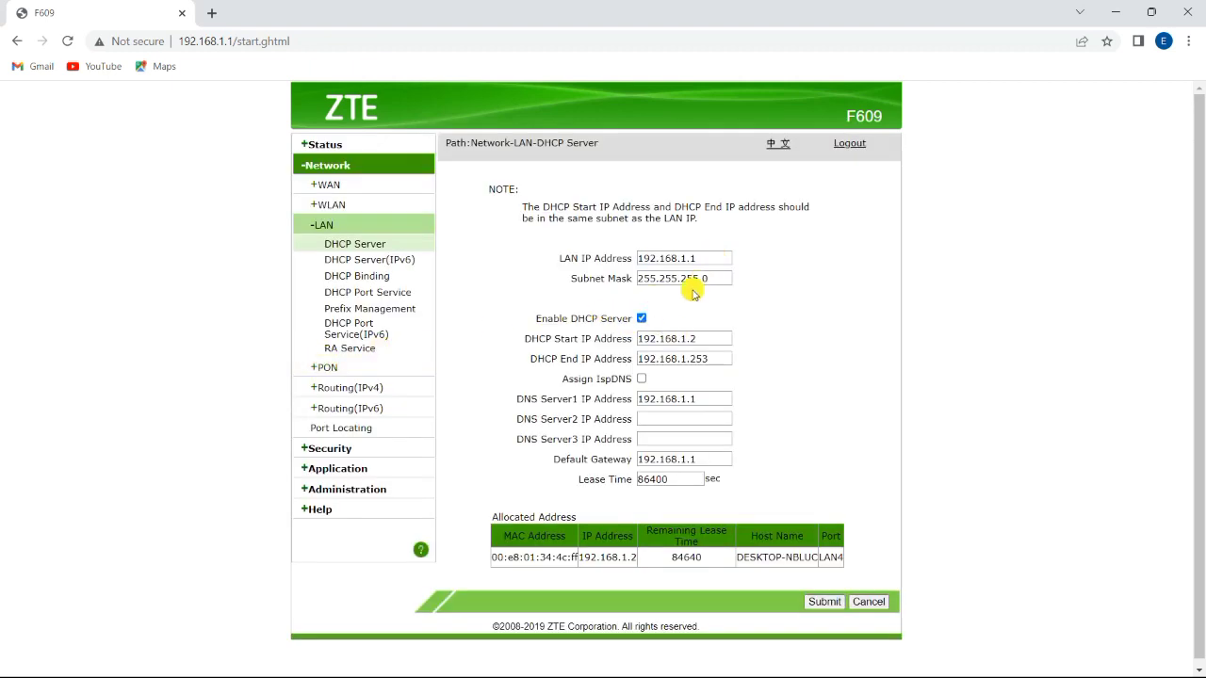
{"action": "left_click", "coordinate": [640, 318]}
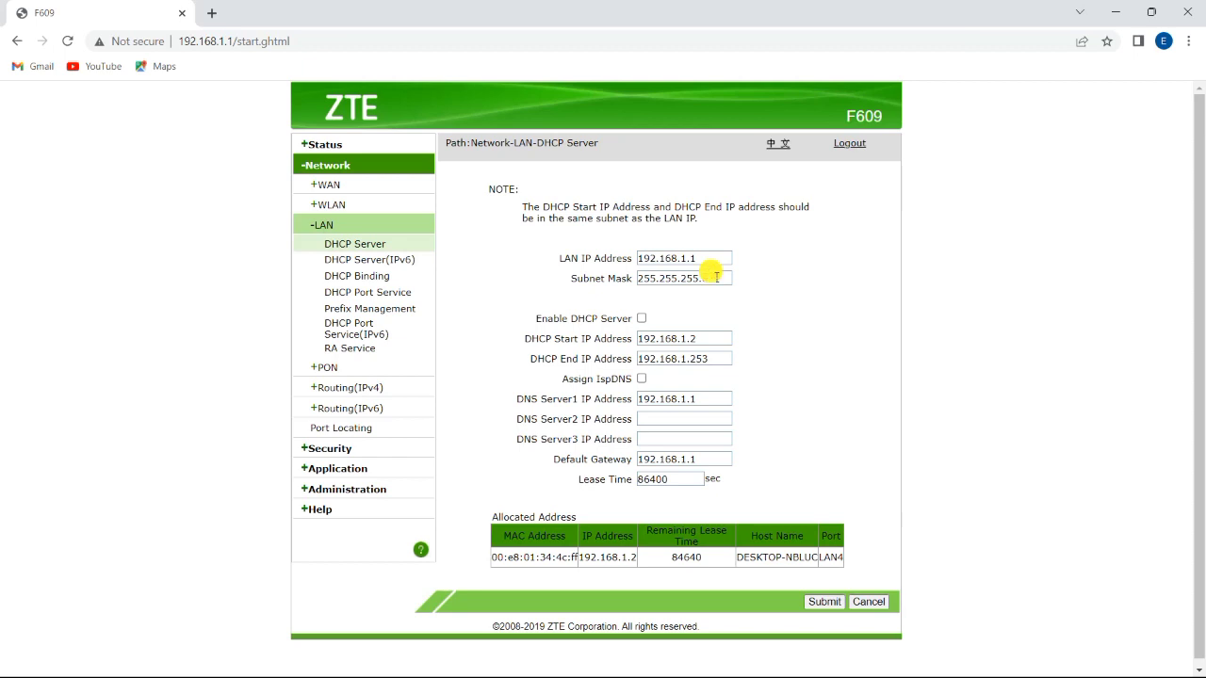
{"action": "left_click", "coordinate": [715, 257]}
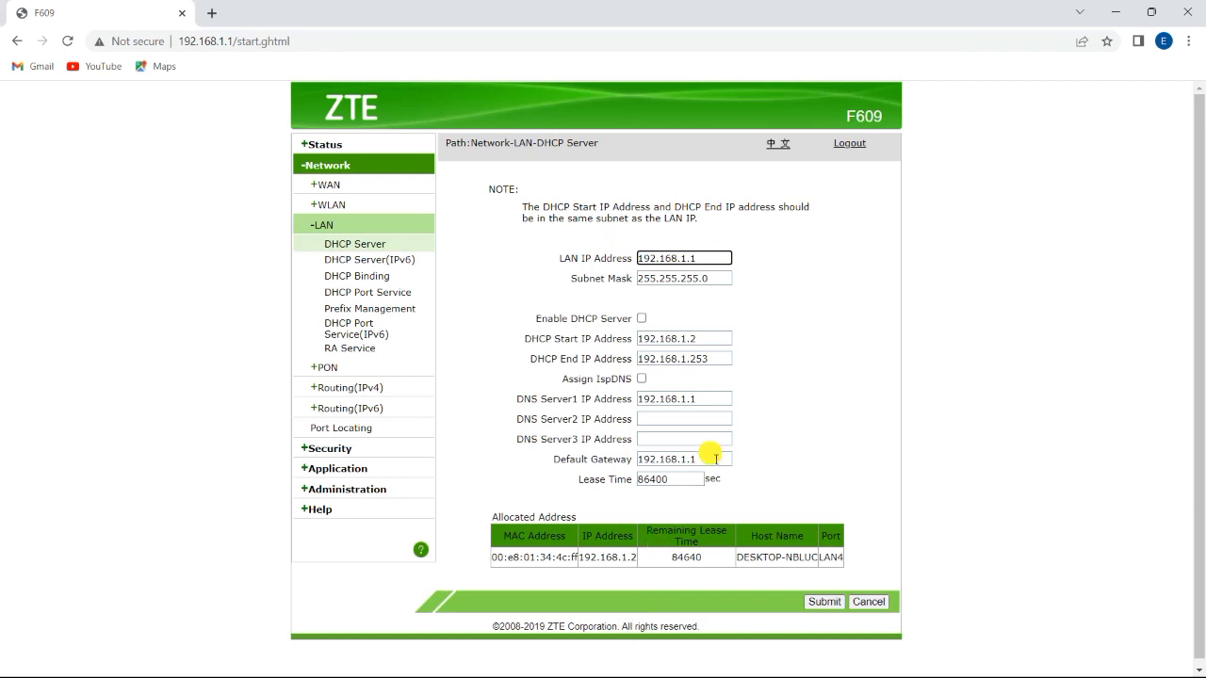
{"action": "key", "text": "super"}
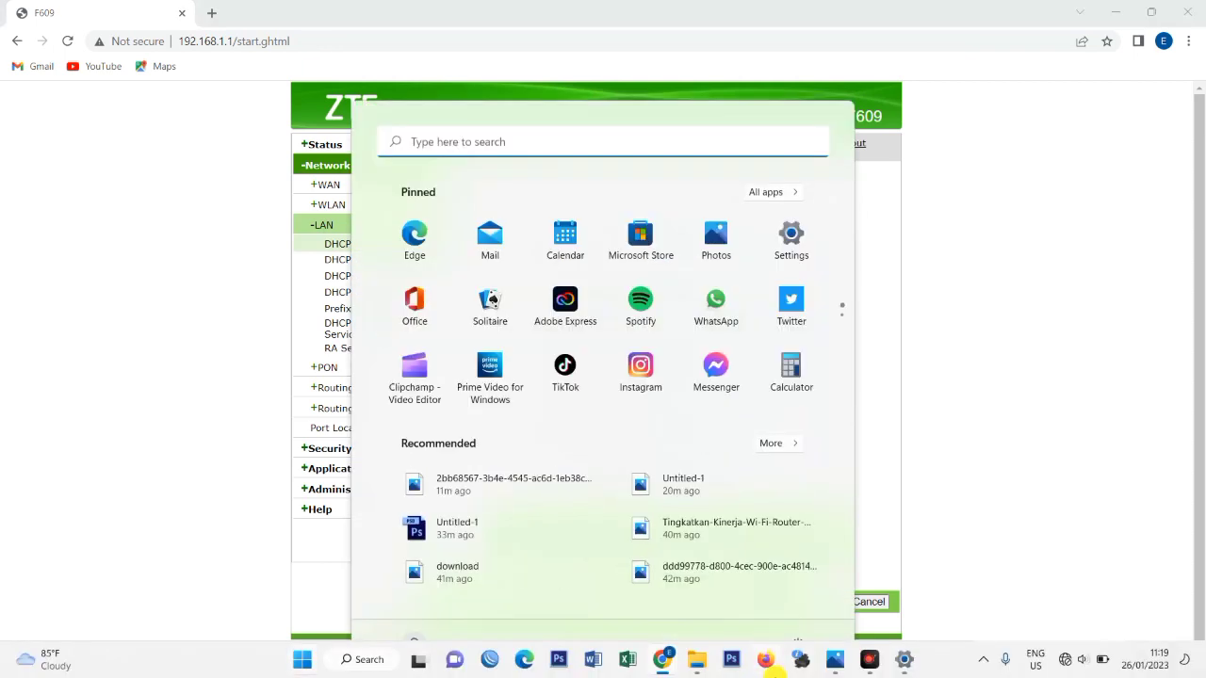
{"action": "mouse_move", "coordinate": [835, 661]}
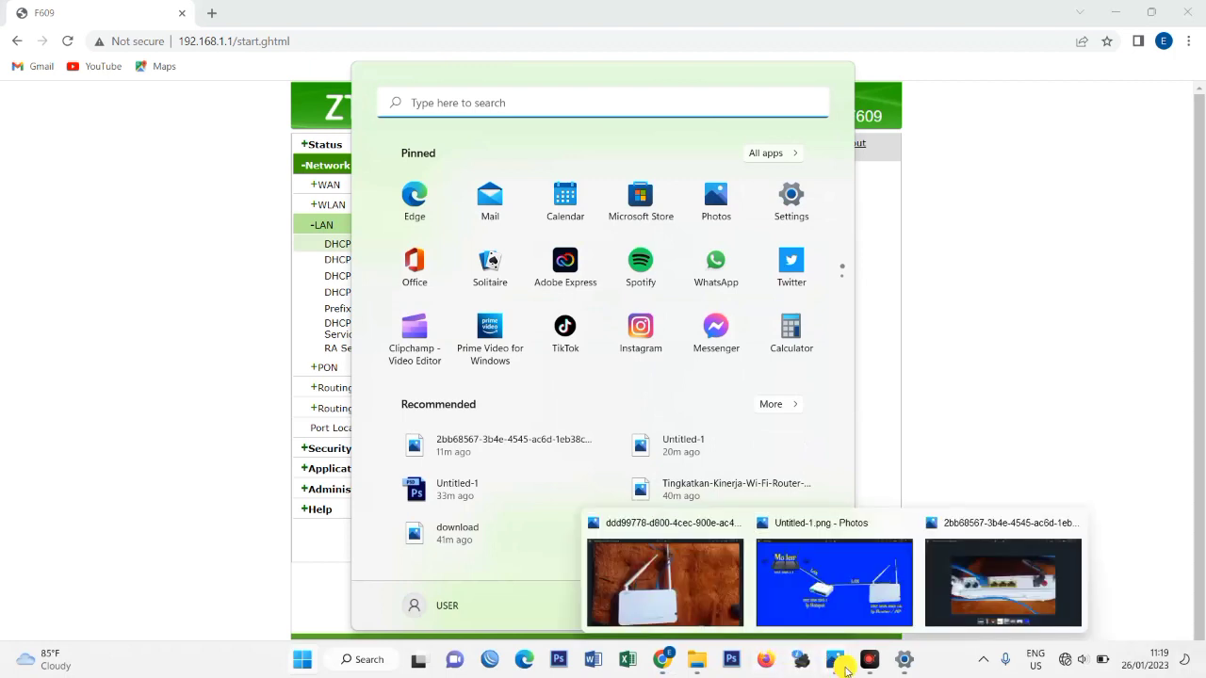
{"action": "left_click", "coordinate": [816, 600]}
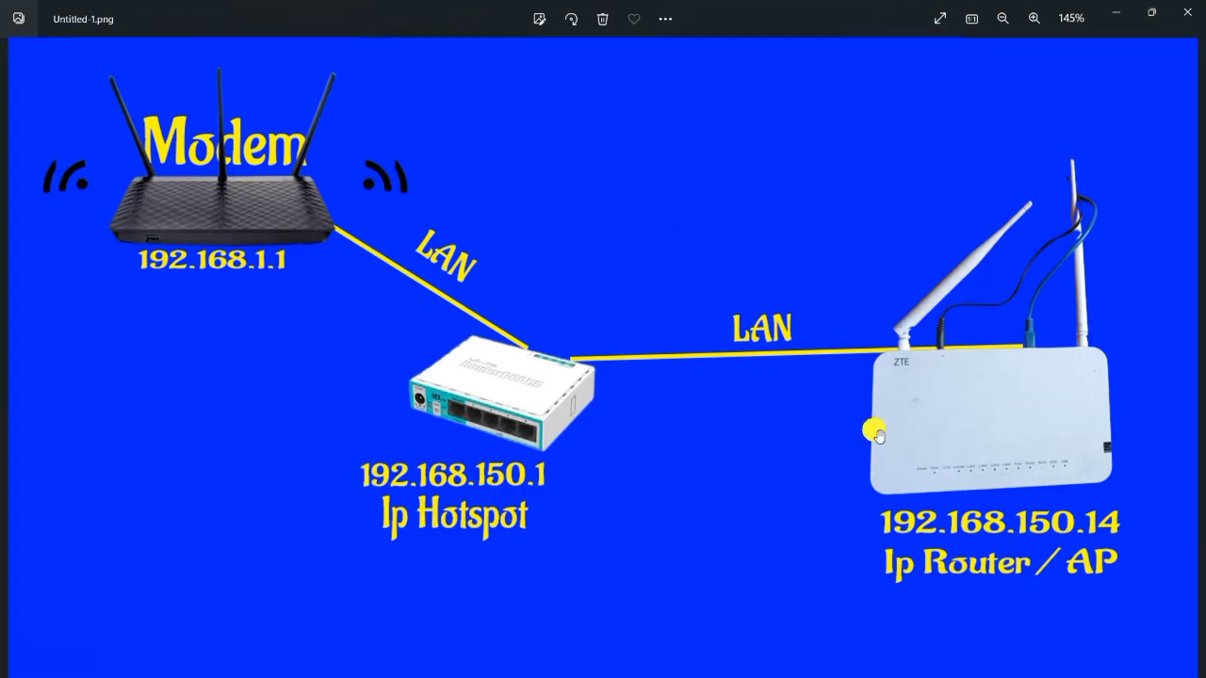
{"action": "left_click", "coordinate": [1115, 12]}
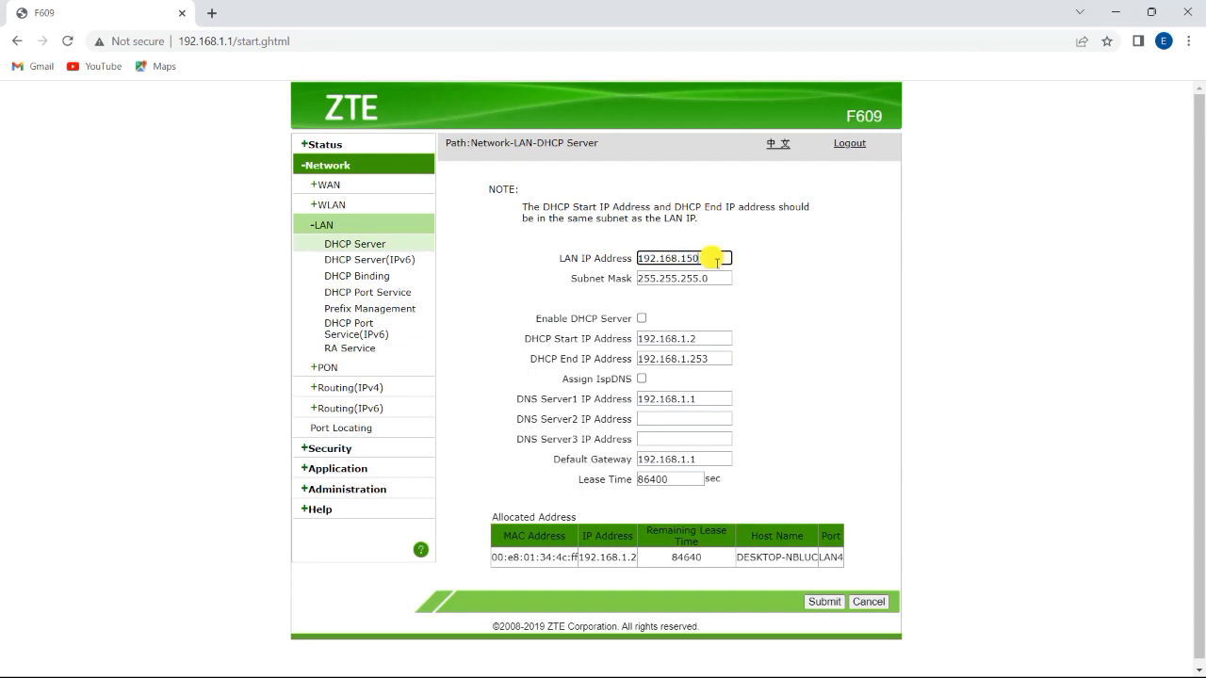
Set the LAN IP to 192.168.150.14 and the DHCP start address to 192.168.150.15
{"action": "type", "text": "1"}
{"action": "left_click", "coordinate": [707, 339]}
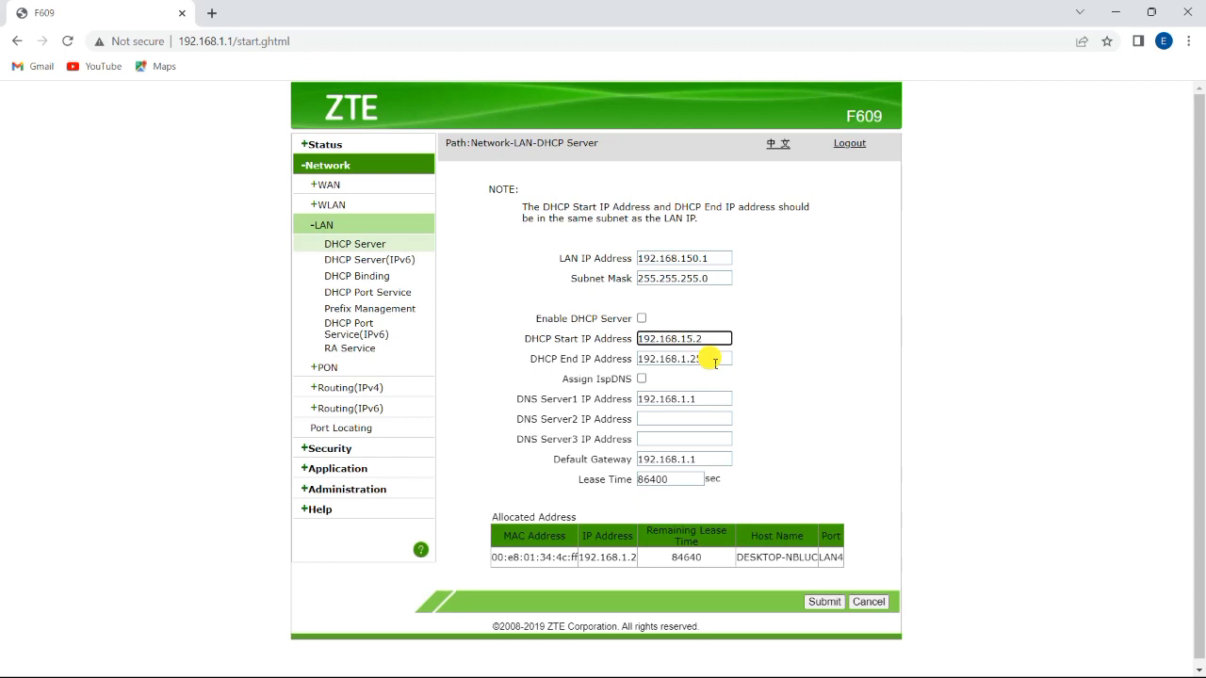
{"action": "left_click", "coordinate": [722, 259]}
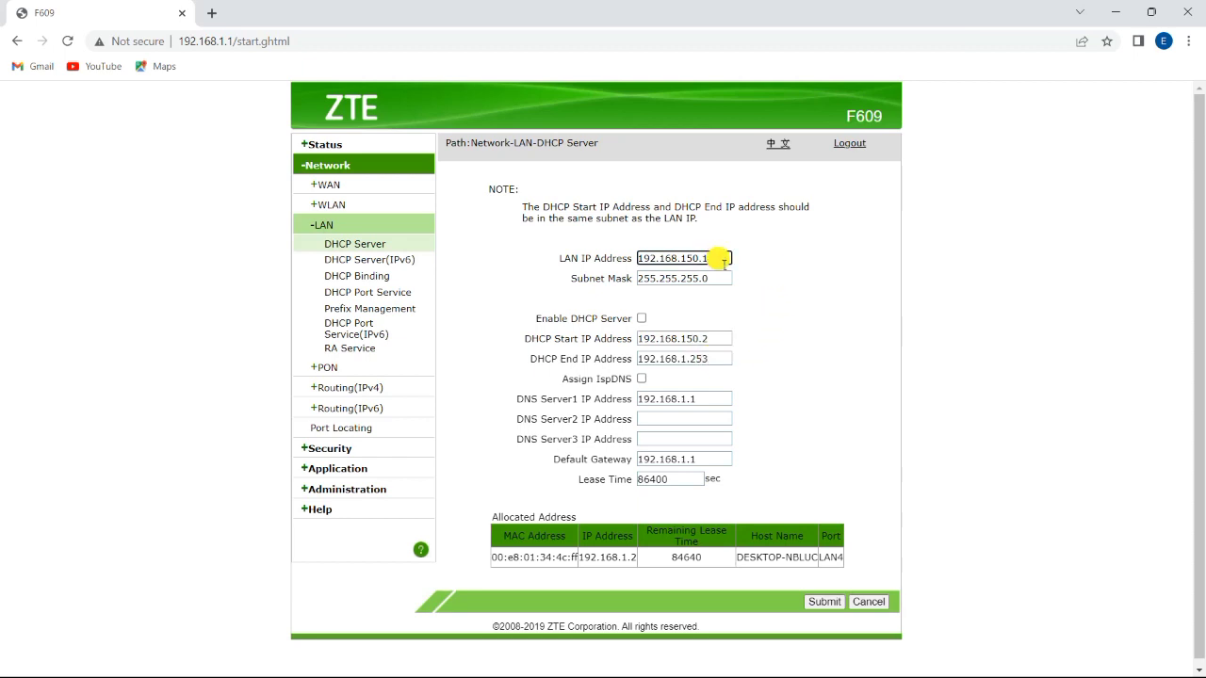
{"action": "type", "text": "4"}
{"action": "left_click", "coordinate": [709, 338]}
{"action": "key", "text": "BackSpace"}
{"action": "key", "text": "BackSpace"}
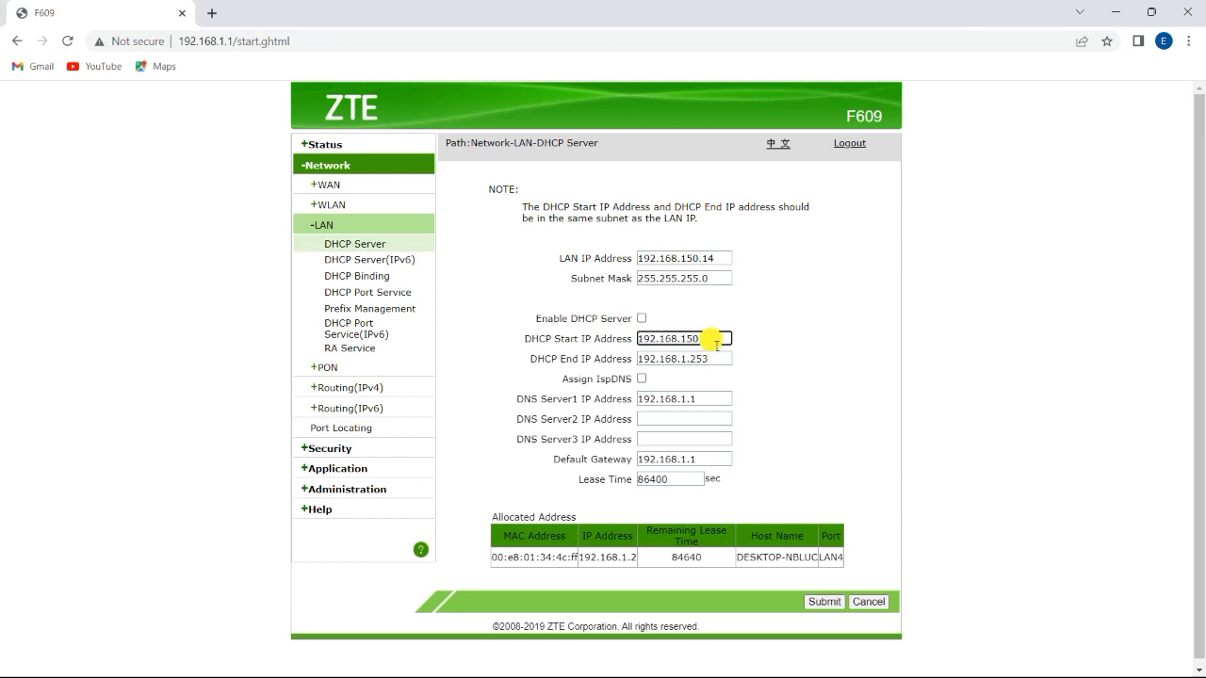
{"action": "type", "text": ".1"}
{"action": "type", "text": "5"}
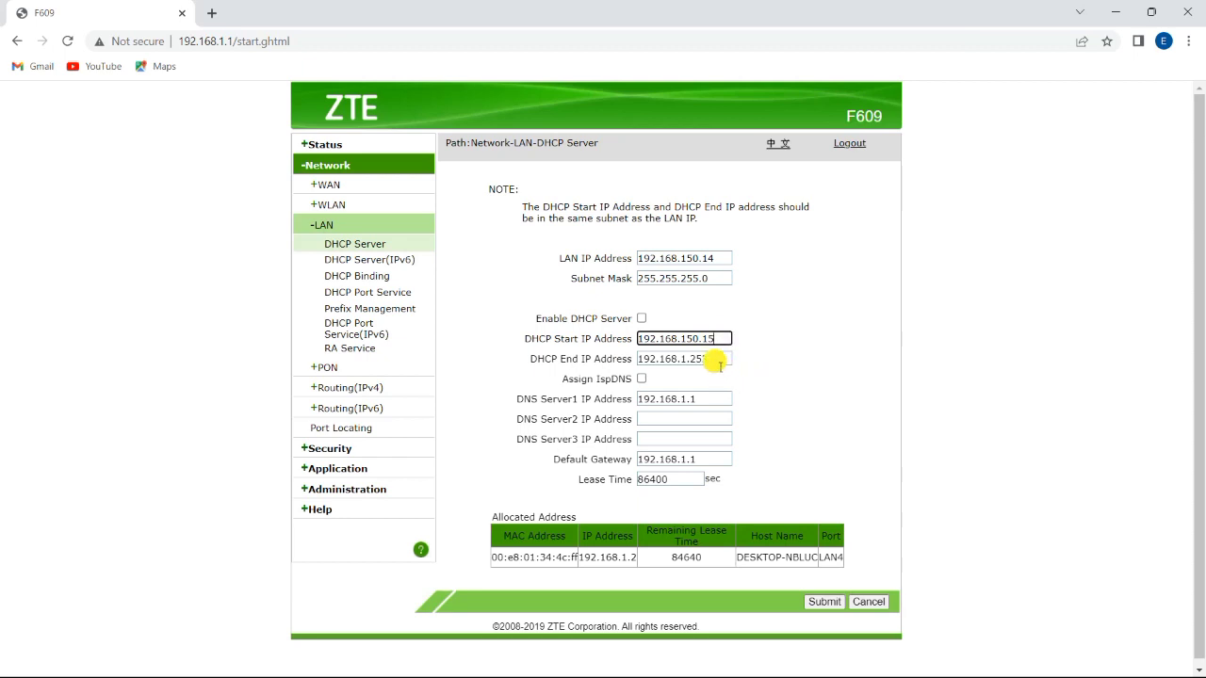
Set DHCP end 192.168.150.253, DNS Server1 and gateway 192.168.150.1, then reselect the LAN IP
{"action": "left_click", "coordinate": [685, 359]}
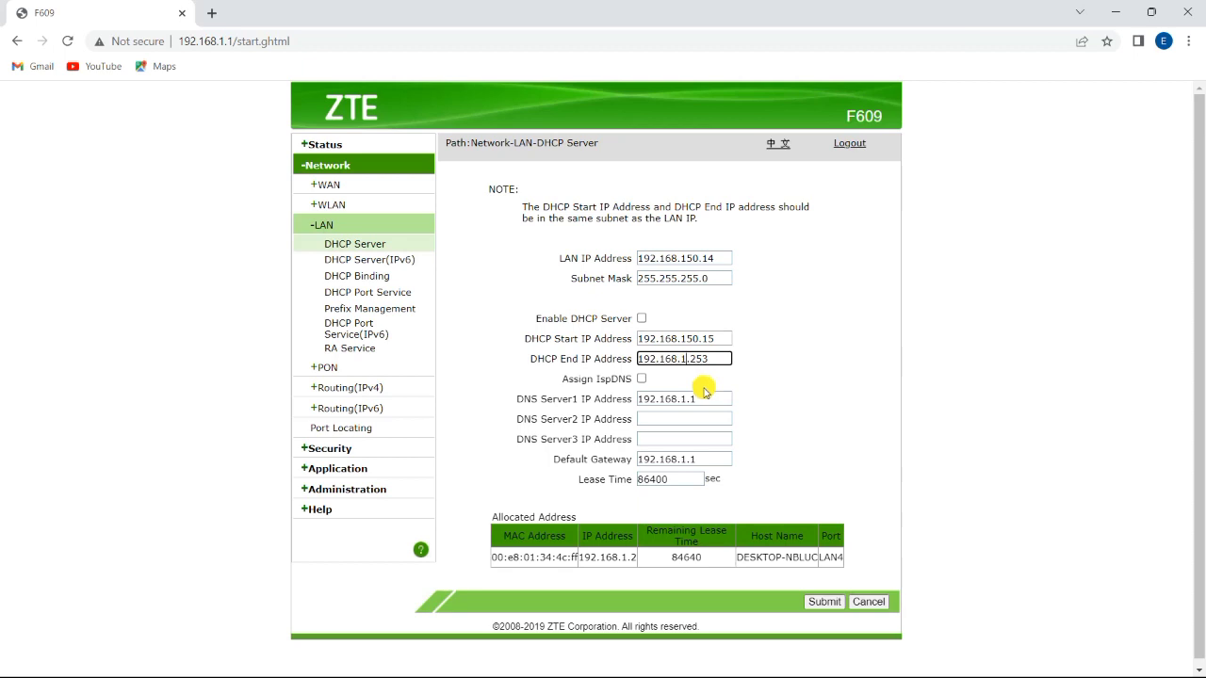
{"action": "type", "text": "50"}
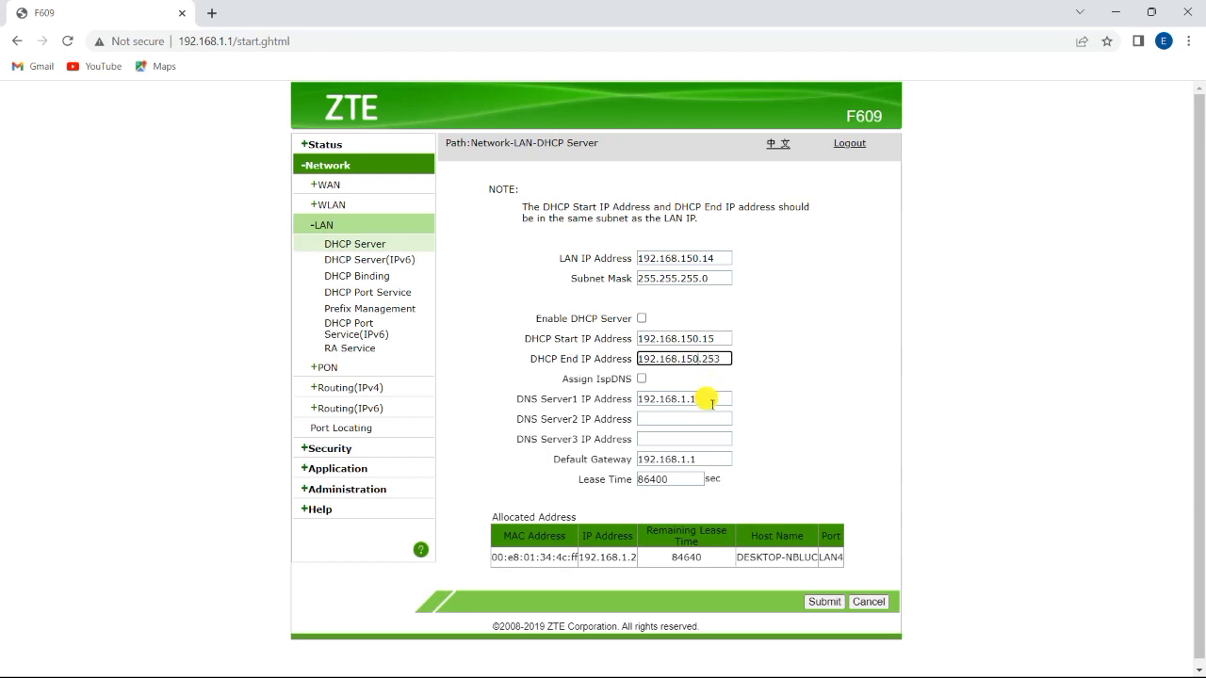
{"action": "left_click", "coordinate": [690, 405]}
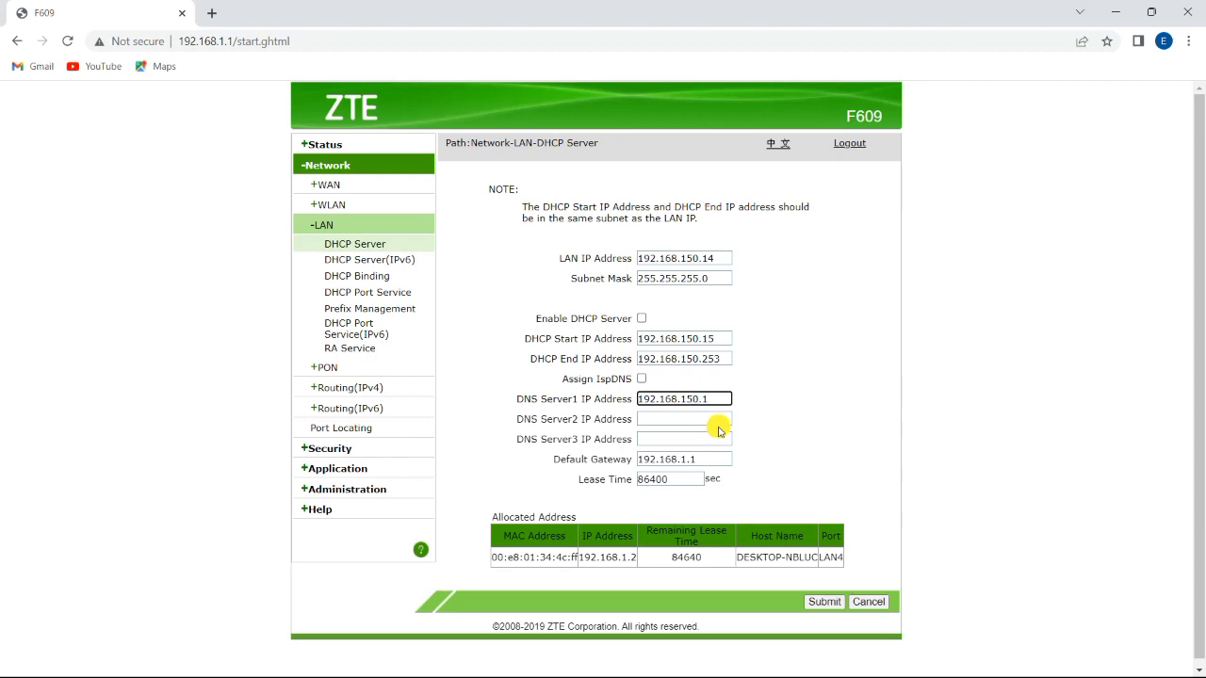
{"action": "left_click", "coordinate": [693, 460]}
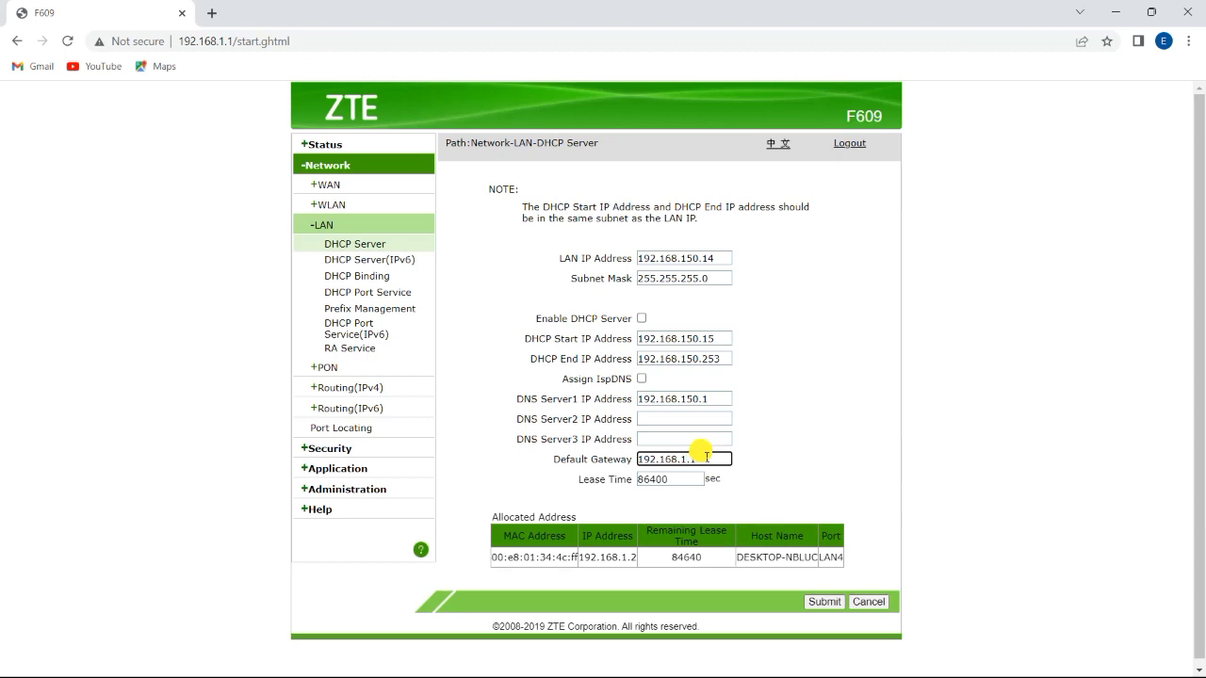
{"action": "left_click", "coordinate": [723, 262]}
{"action": "left_click_drag", "start_coordinate": [726, 263], "coordinate": [634, 261]}
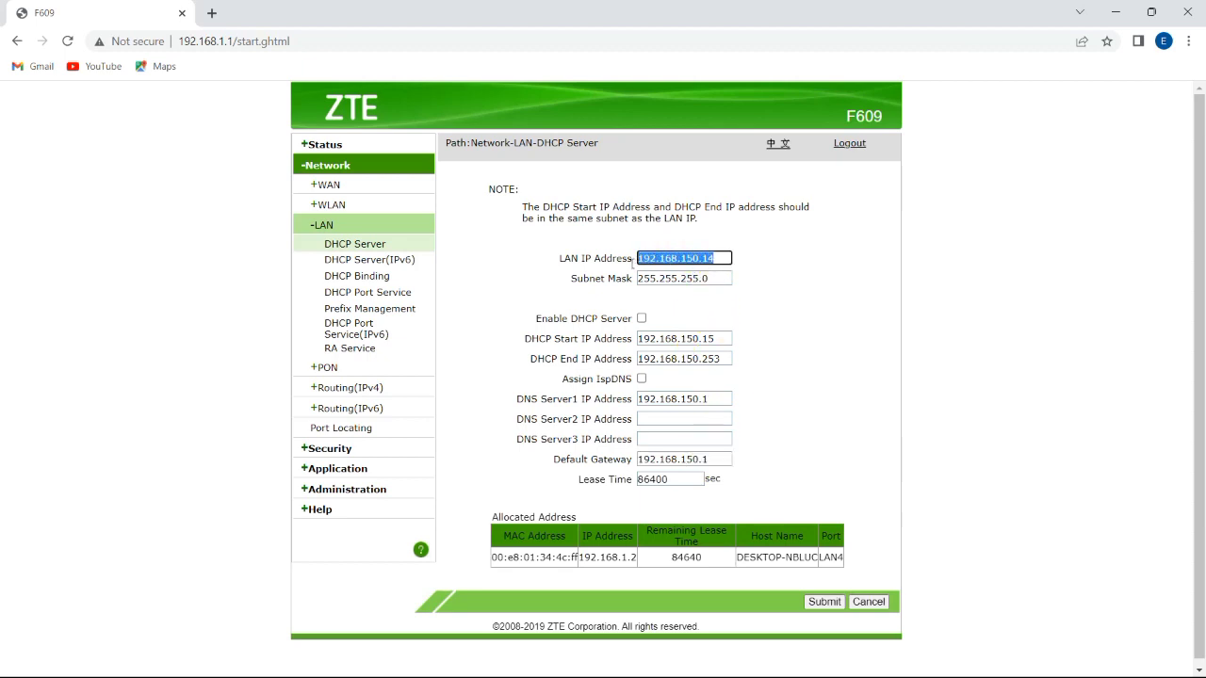
{"action": "key", "text": "super"}
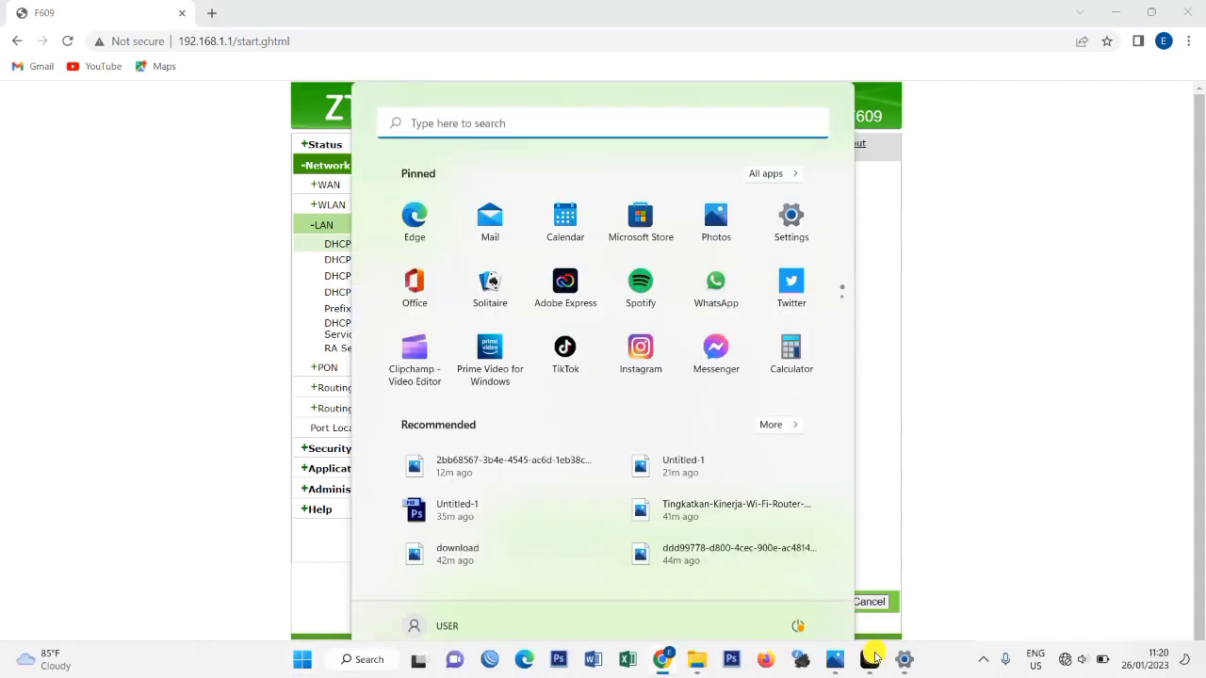
{"action": "left_click", "coordinate": [664, 659]}
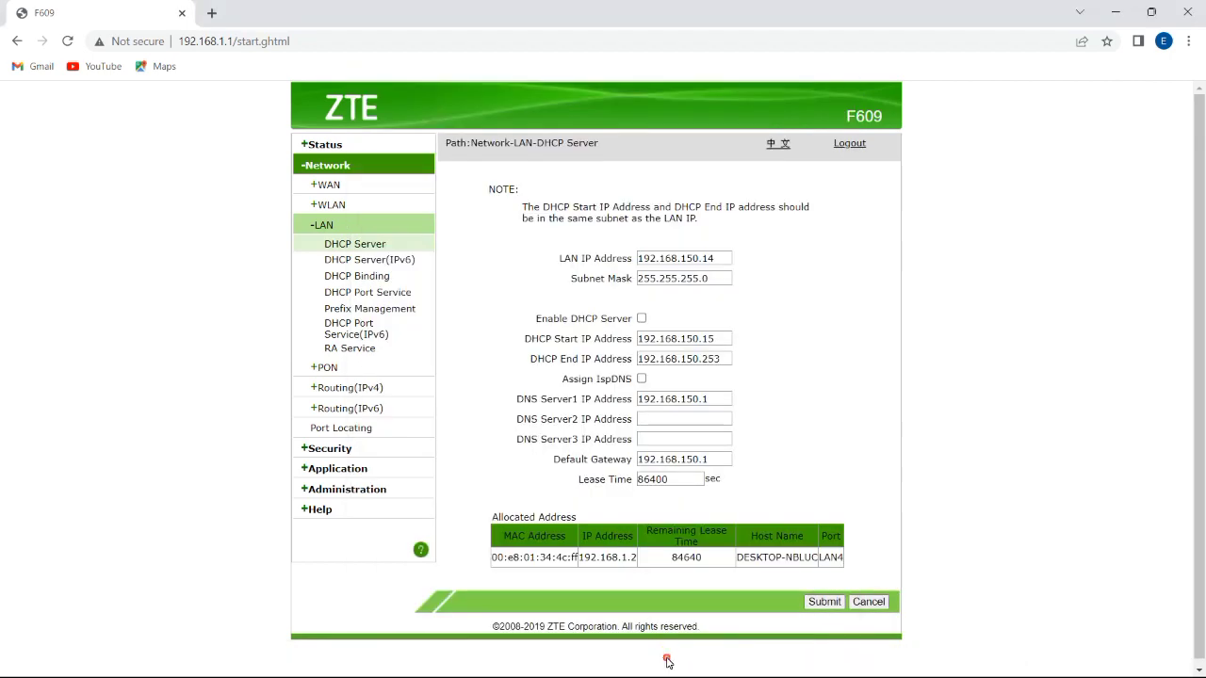
{"action": "key", "text": "super"}
{"action": "mouse_move", "coordinate": [835, 660]}
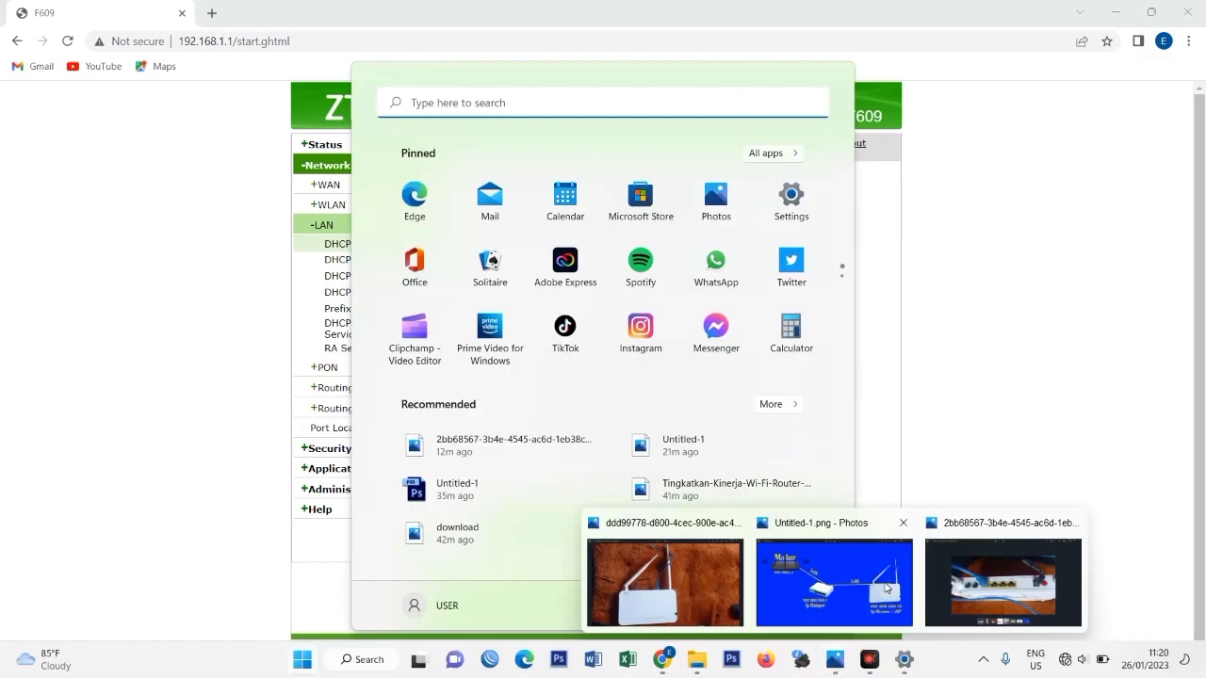
{"action": "left_click", "coordinate": [886, 587]}
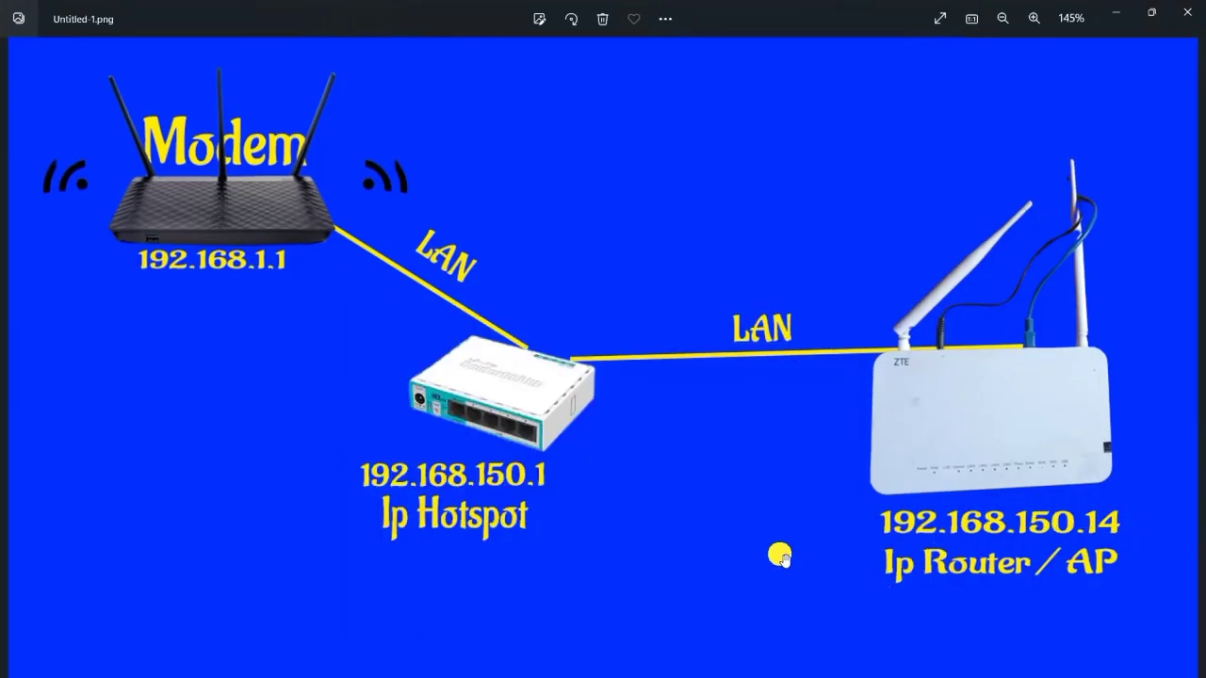
{"action": "key", "text": "super"}
{"action": "left_click", "coordinate": [666, 659]}
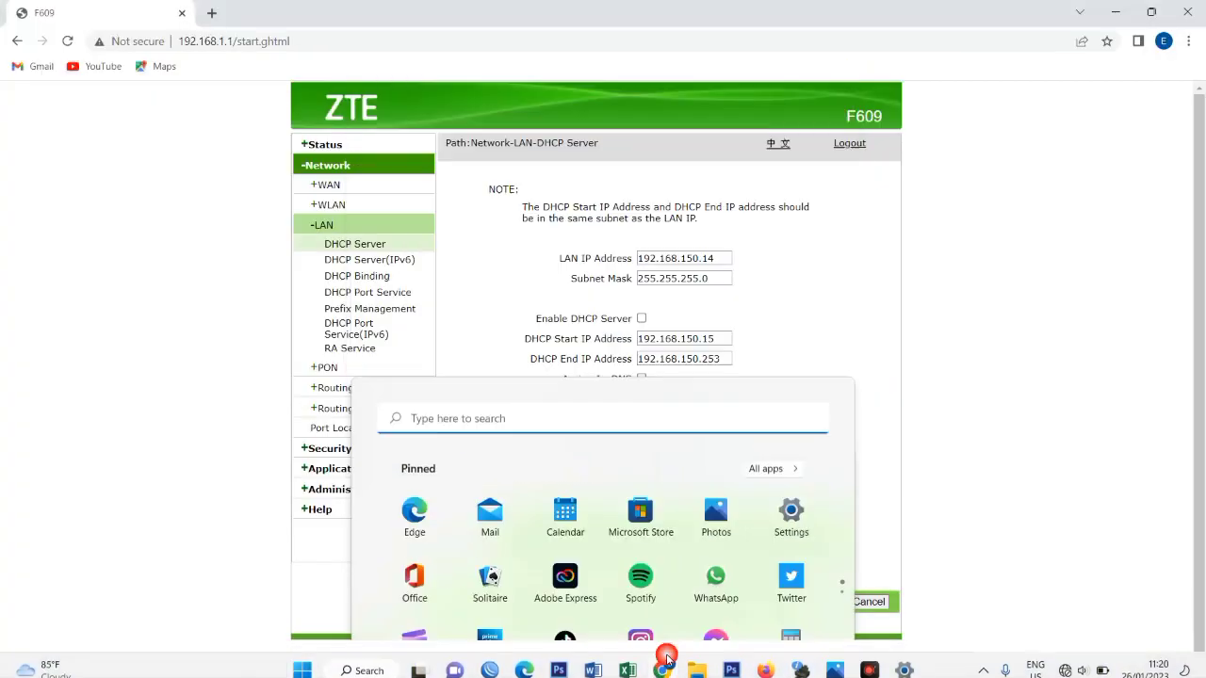
Submit the LAN settings with IP 192.168.150.14 and the DHCP server left disabled
{"action": "double_click", "coordinate": [721, 260]}
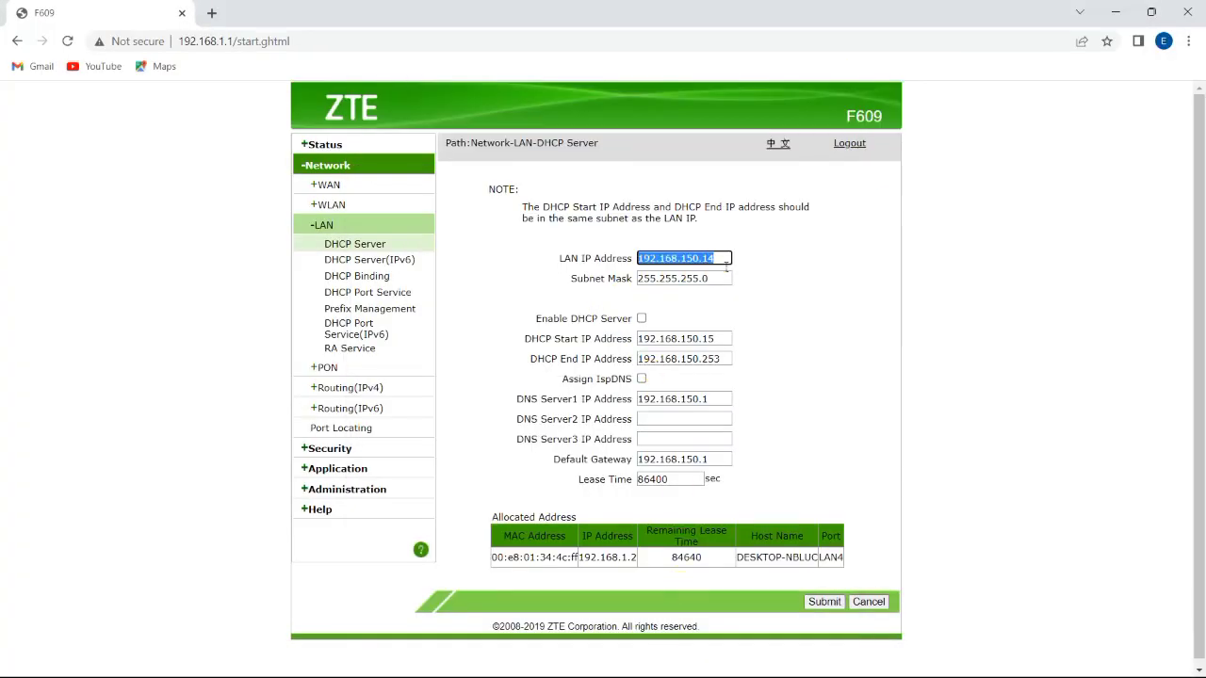
{"action": "left_click", "coordinate": [723, 258]}
{"action": "left_click_drag", "start_coordinate": [726, 259], "coordinate": [617, 263]}
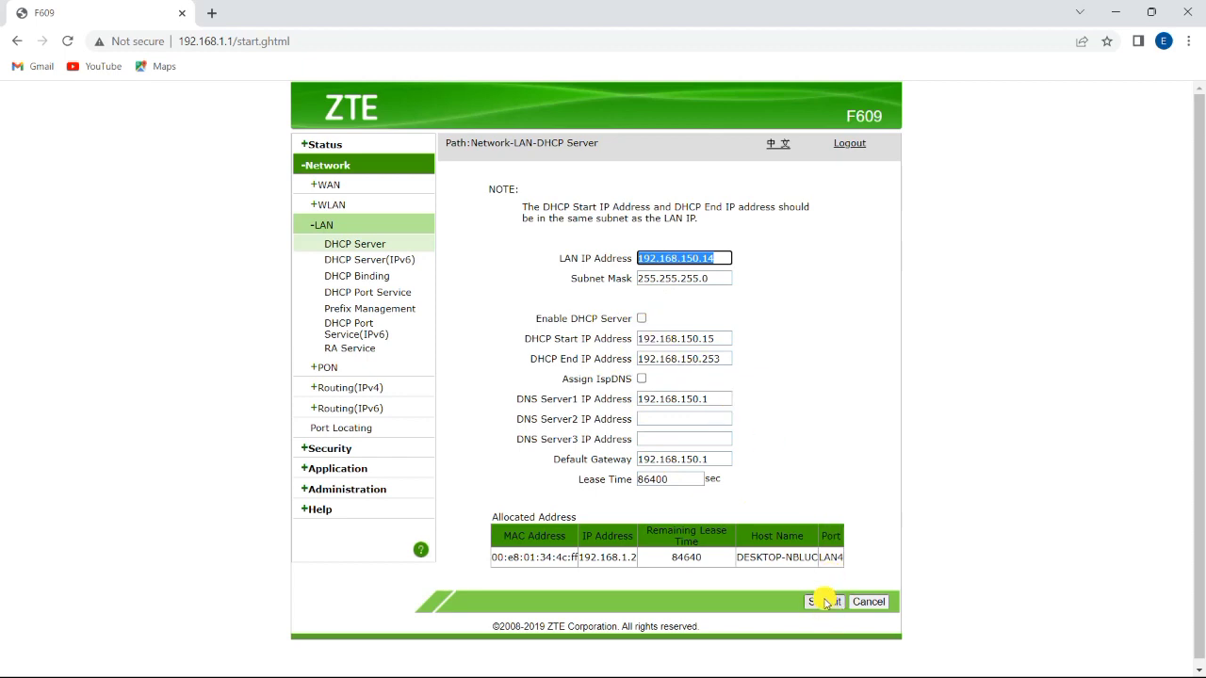
{"action": "left_click", "coordinate": [824, 604]}
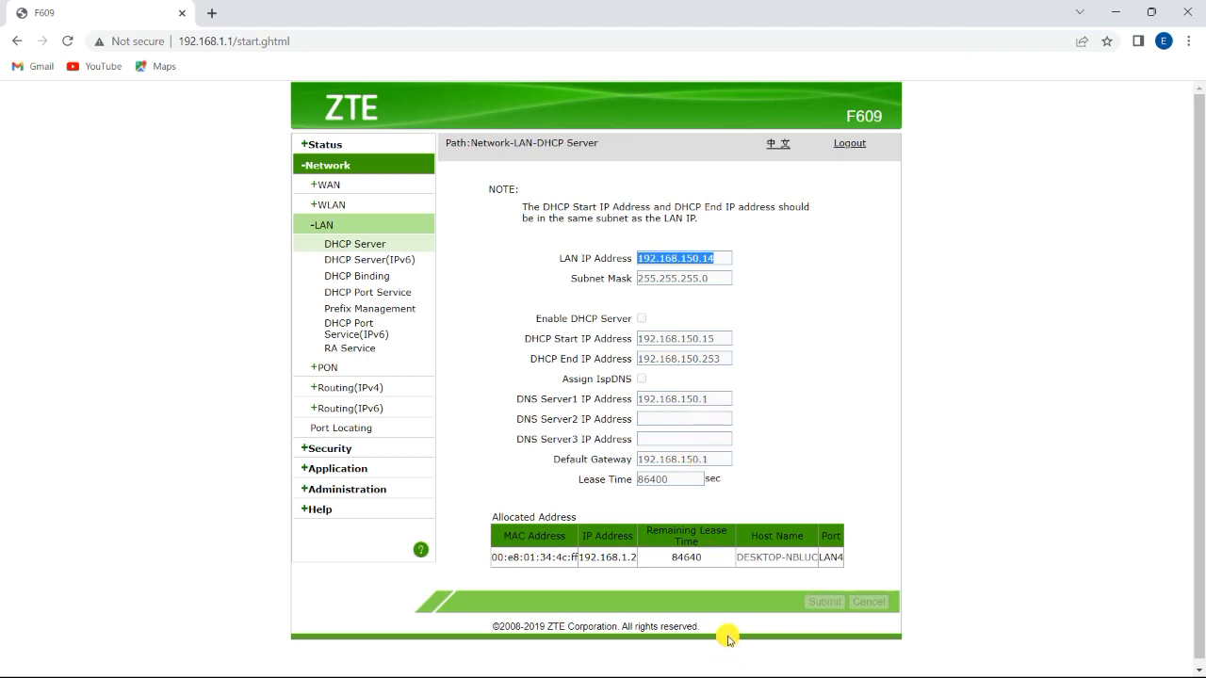
Delete the last two characters of the greyed LAN IP field, then bring up the Start menu
{"action": "key", "text": "super"}
{"action": "left_click", "coordinate": [986, 443]}
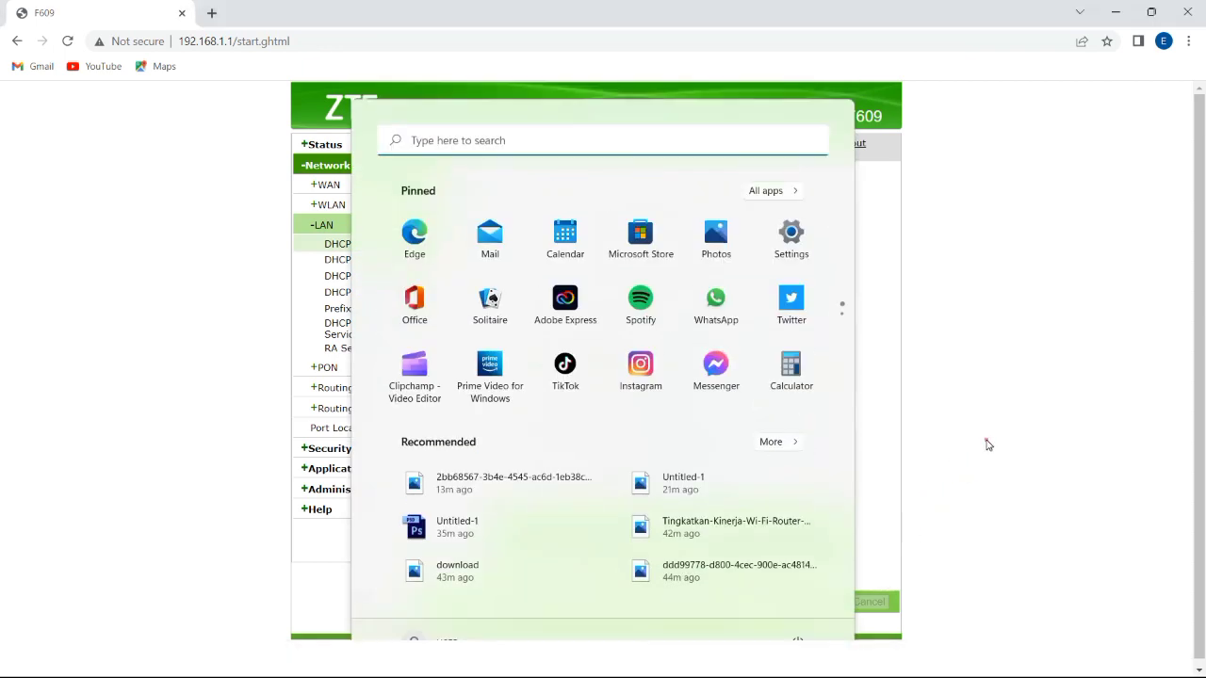
{"action": "left_click", "coordinate": [691, 256]}
{"action": "key", "text": "BackSpace"}
{"action": "key", "text": "BackSpace"}
{"action": "key", "text": "BackSpace"}
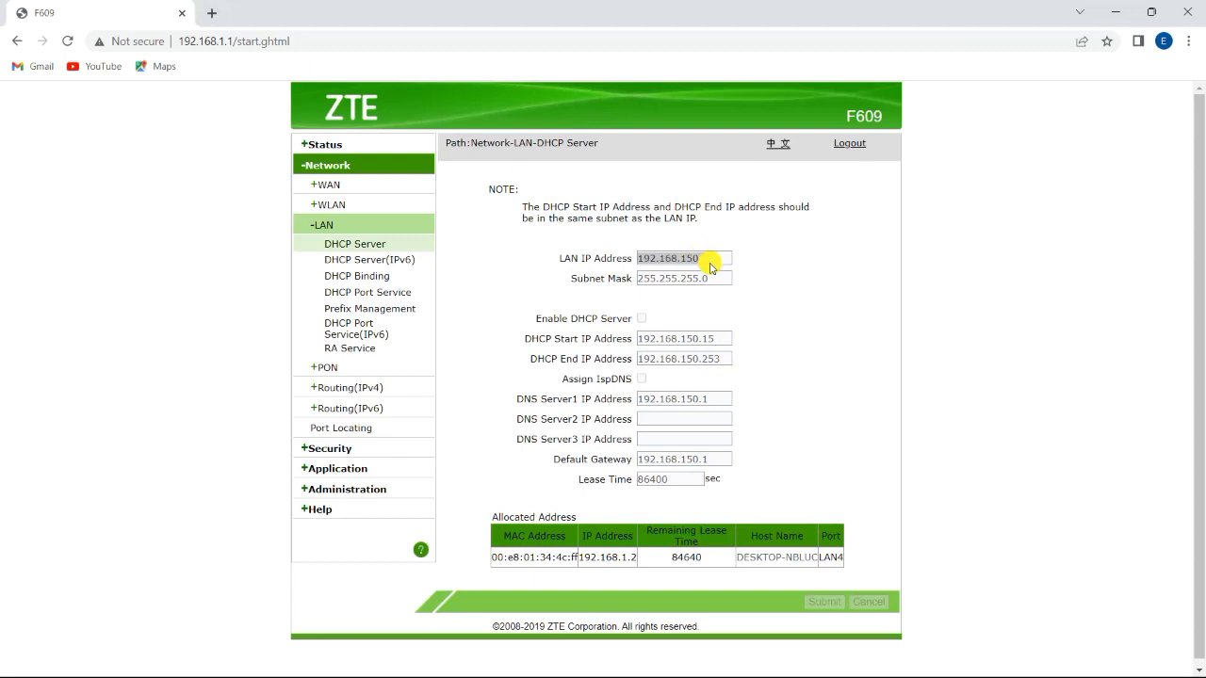
{"action": "key", "text": "BackSpace"}
{"action": "key", "text": "super"}
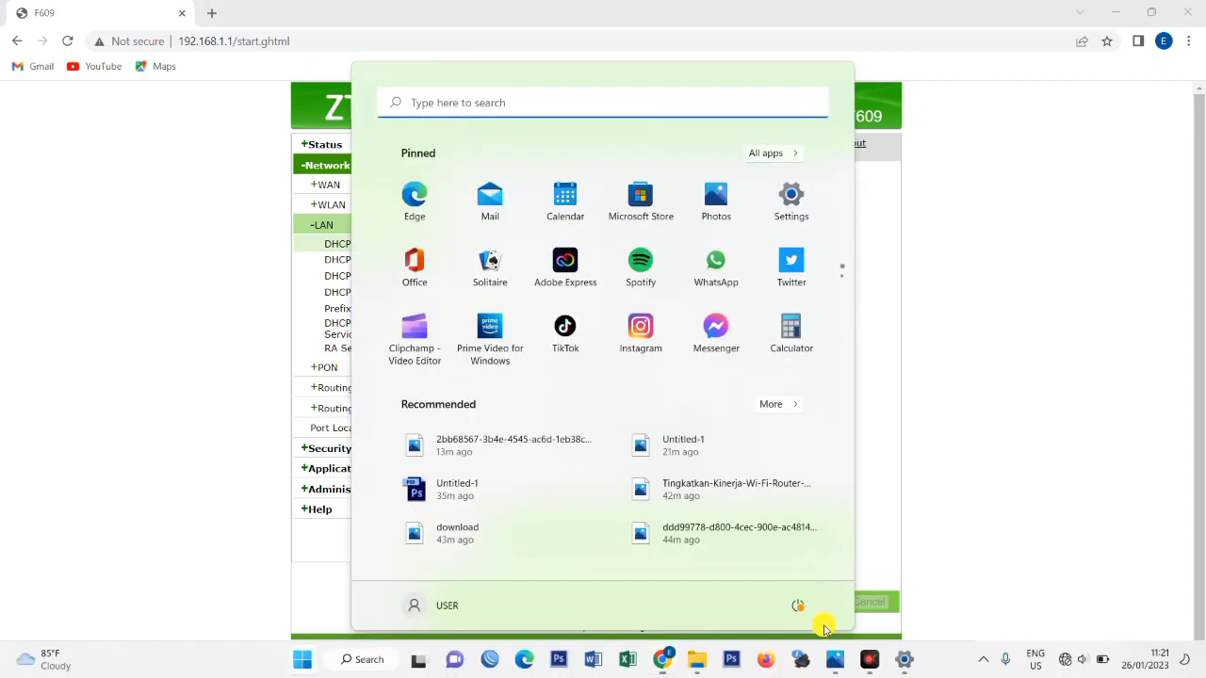
Change the PC's Ethernet manual IPv4 address to 192.168.150.20 and save it
{"action": "left_click", "coordinate": [905, 660]}
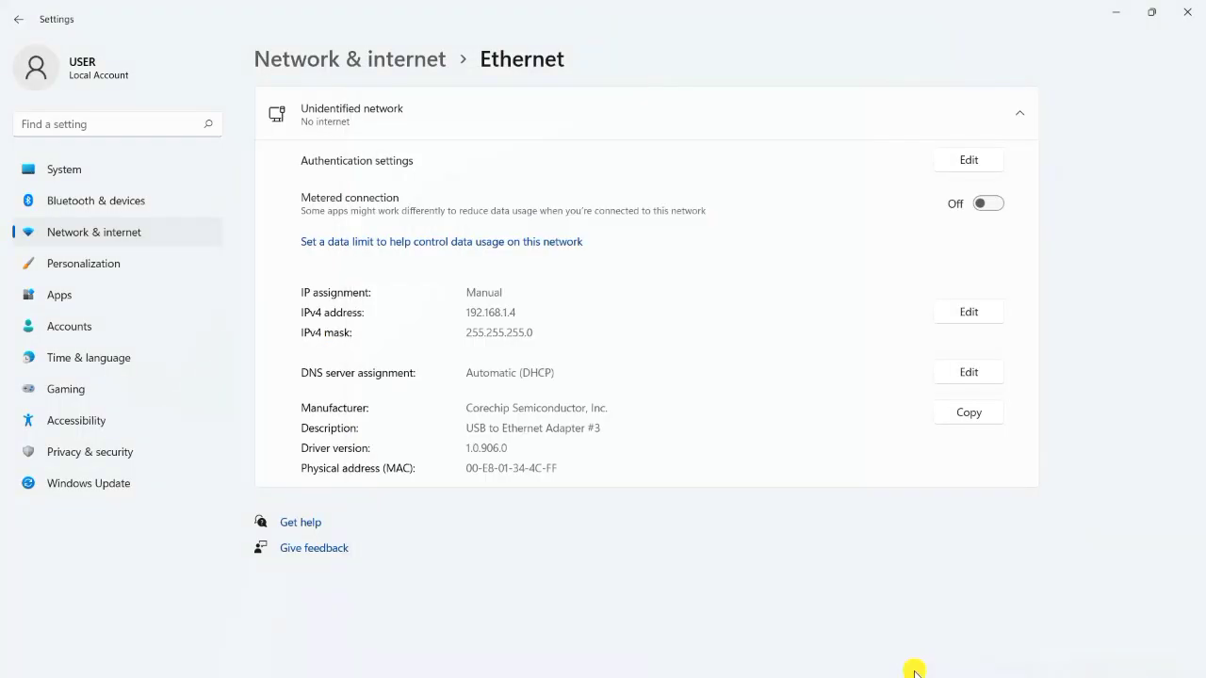
{"action": "left_click", "coordinate": [970, 311]}
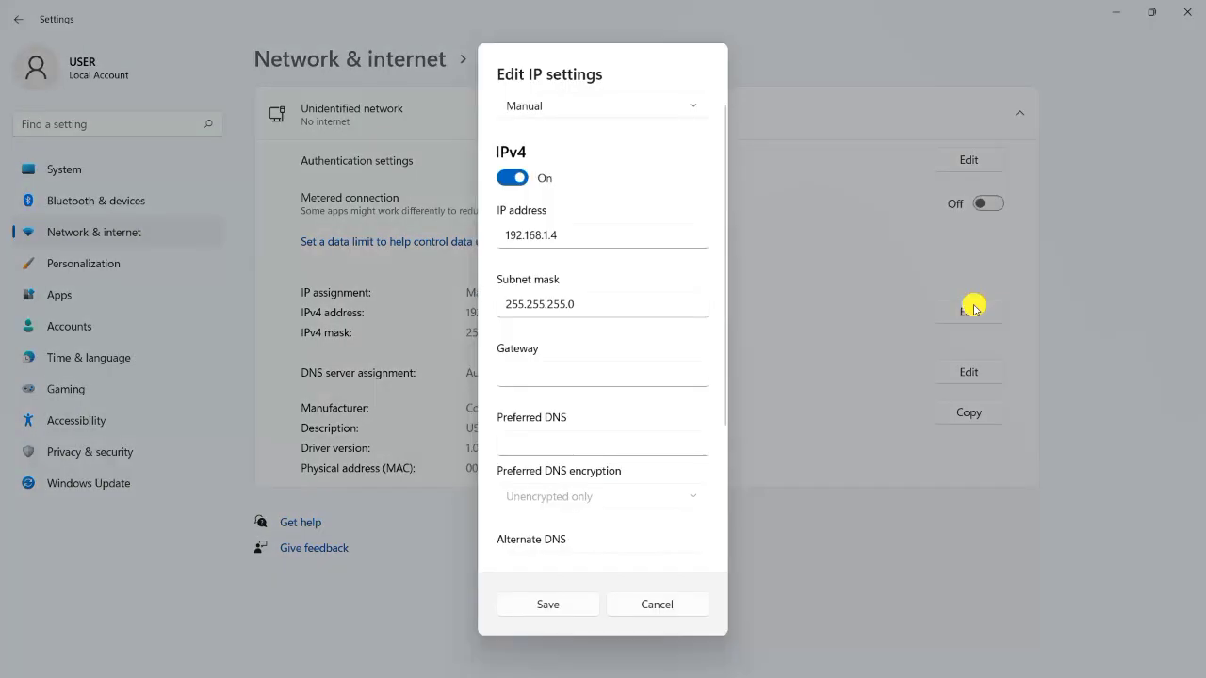
{"action": "left_click", "coordinate": [553, 233]}
{"action": "key", "text": "BackSpace"}
{"action": "key", "text": "BackSpace"}
{"action": "key", "text": "BackSpace"}
{"action": "key", "text": "BackSpace"}
{"action": "type", "text": ".1.4"}
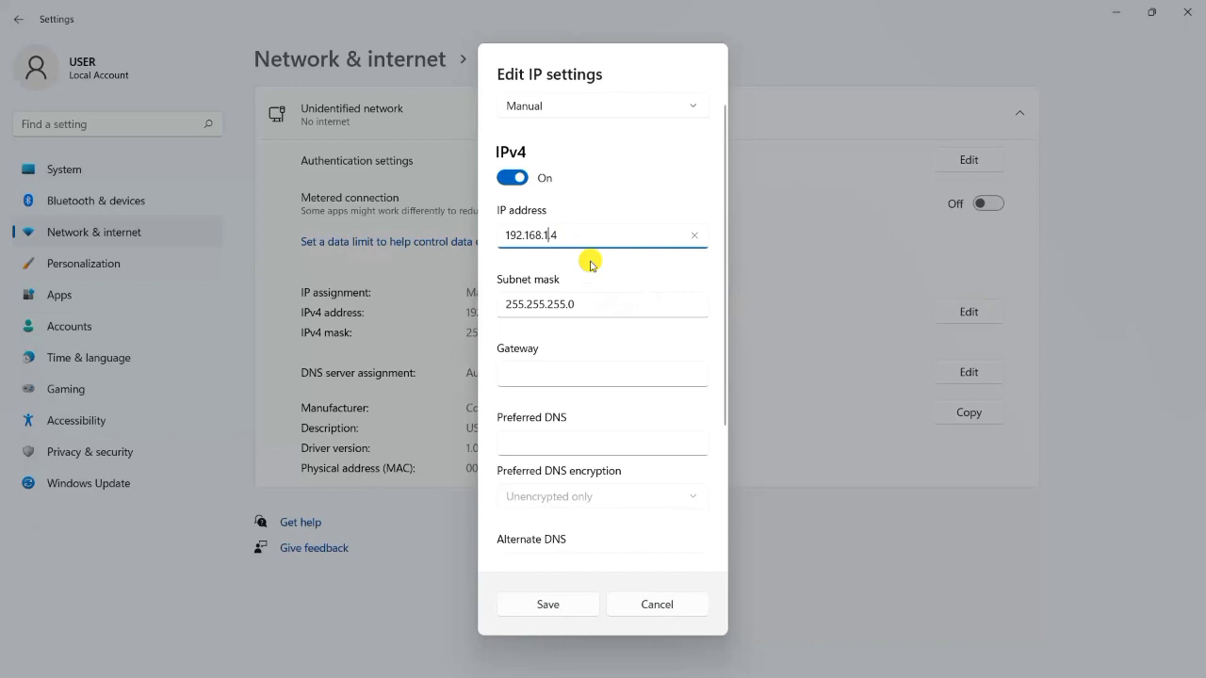
{"action": "left_click", "coordinate": [602, 235]}
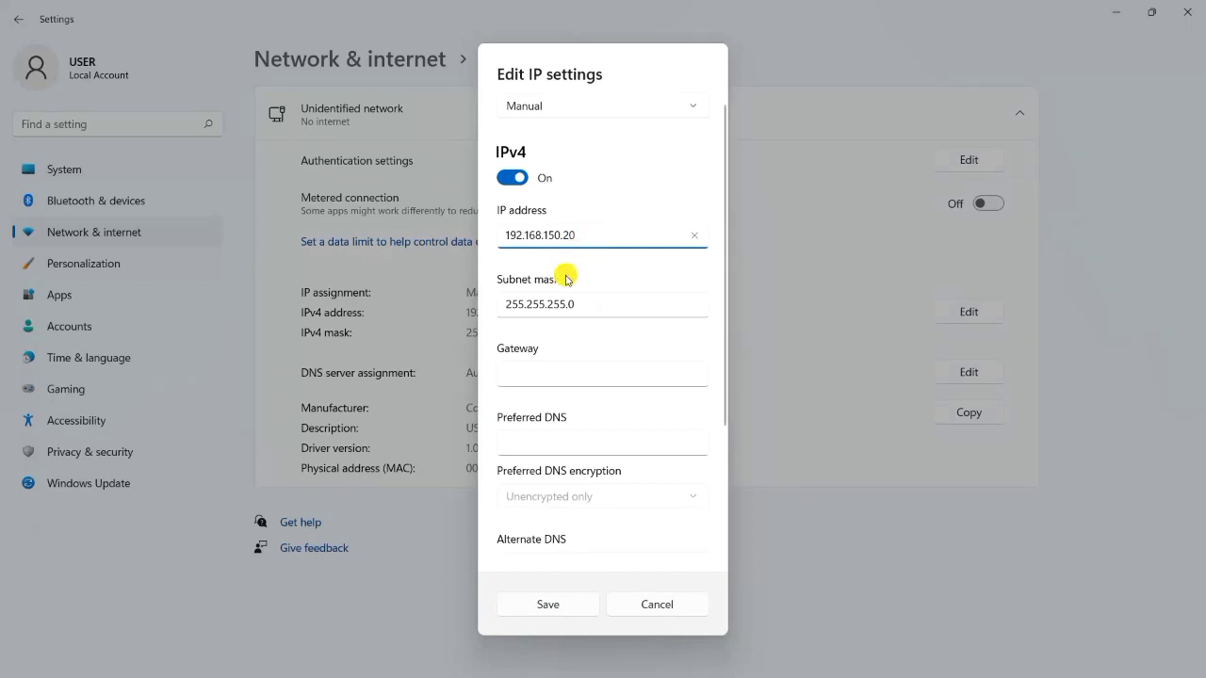
{"action": "left_click", "coordinate": [575, 605]}
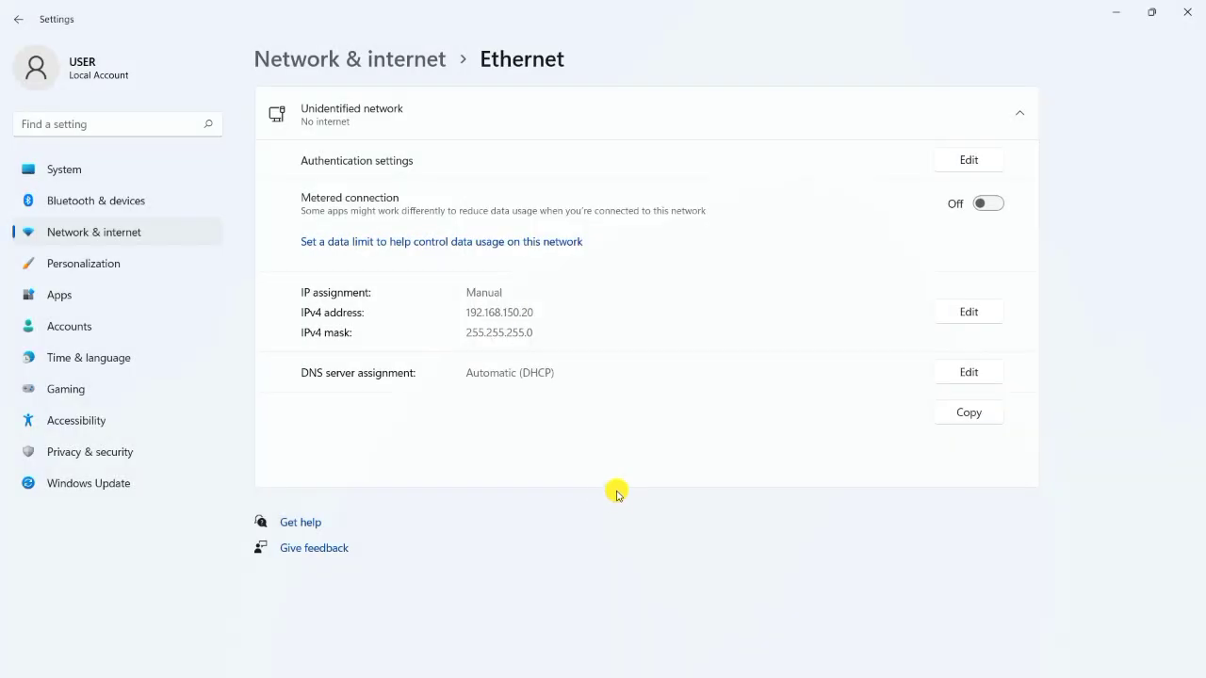
Return to Chrome and enter the router's new address 192.168.150.14
{"action": "key", "text": "super"}
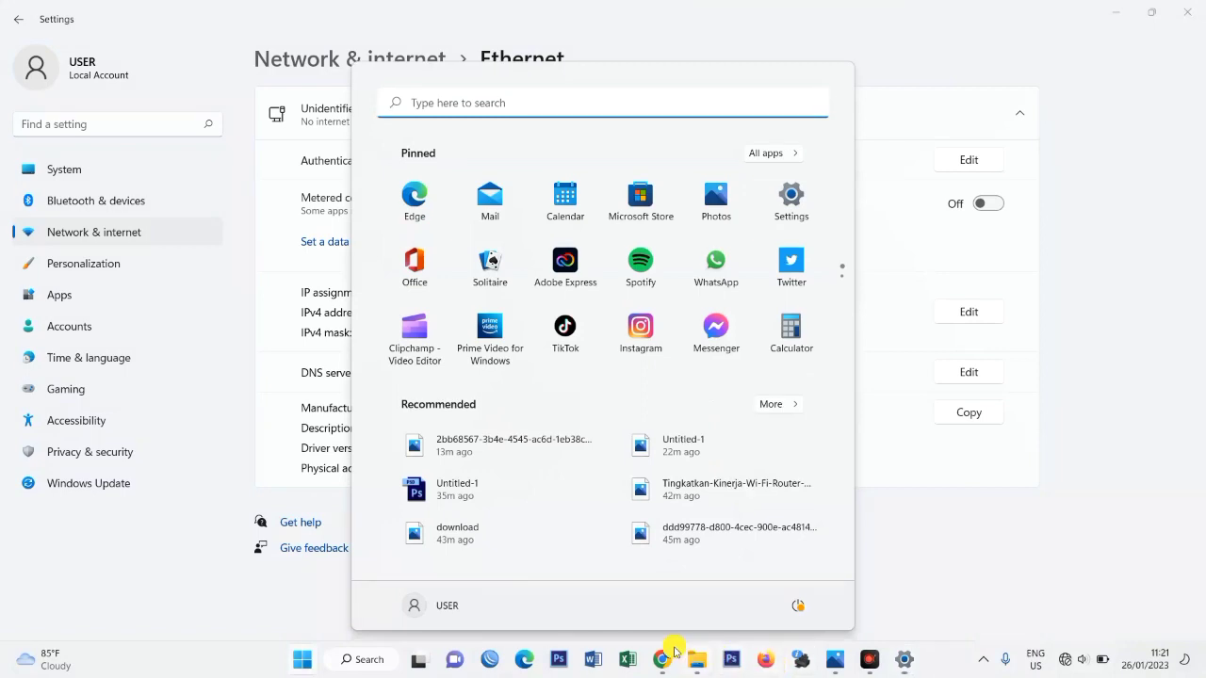
{"action": "left_click", "coordinate": [664, 654]}
{"action": "left_click", "coordinate": [252, 38]}
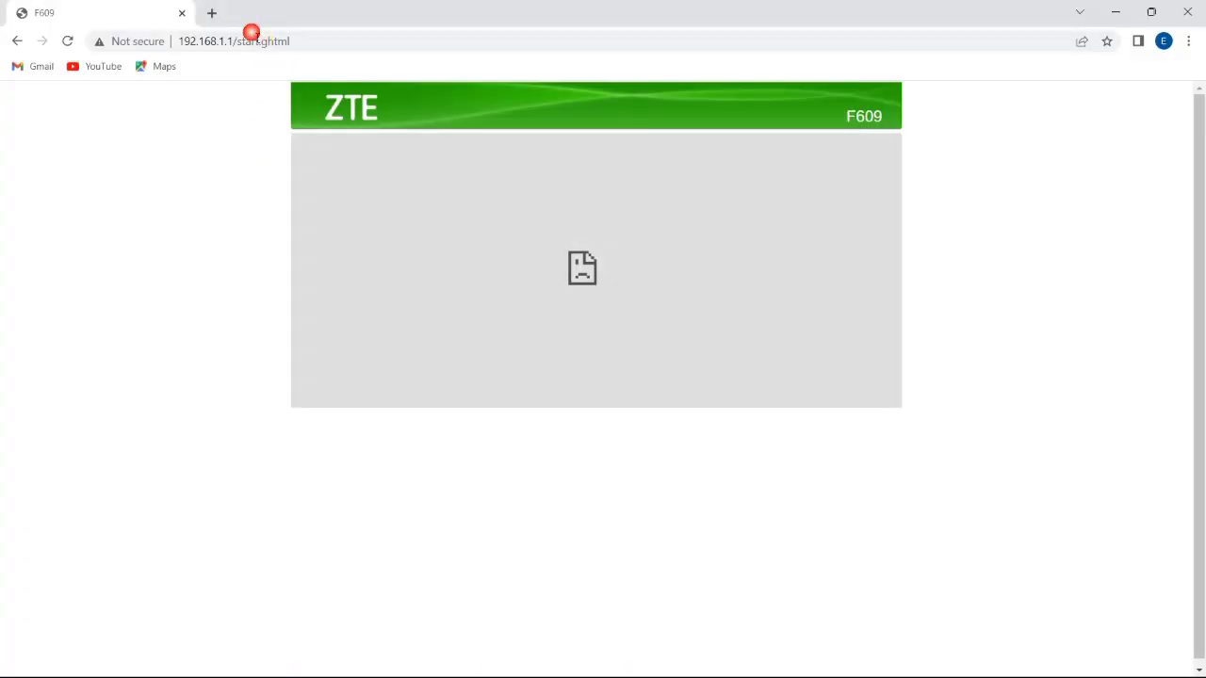
{"action": "type", "text": "192"}
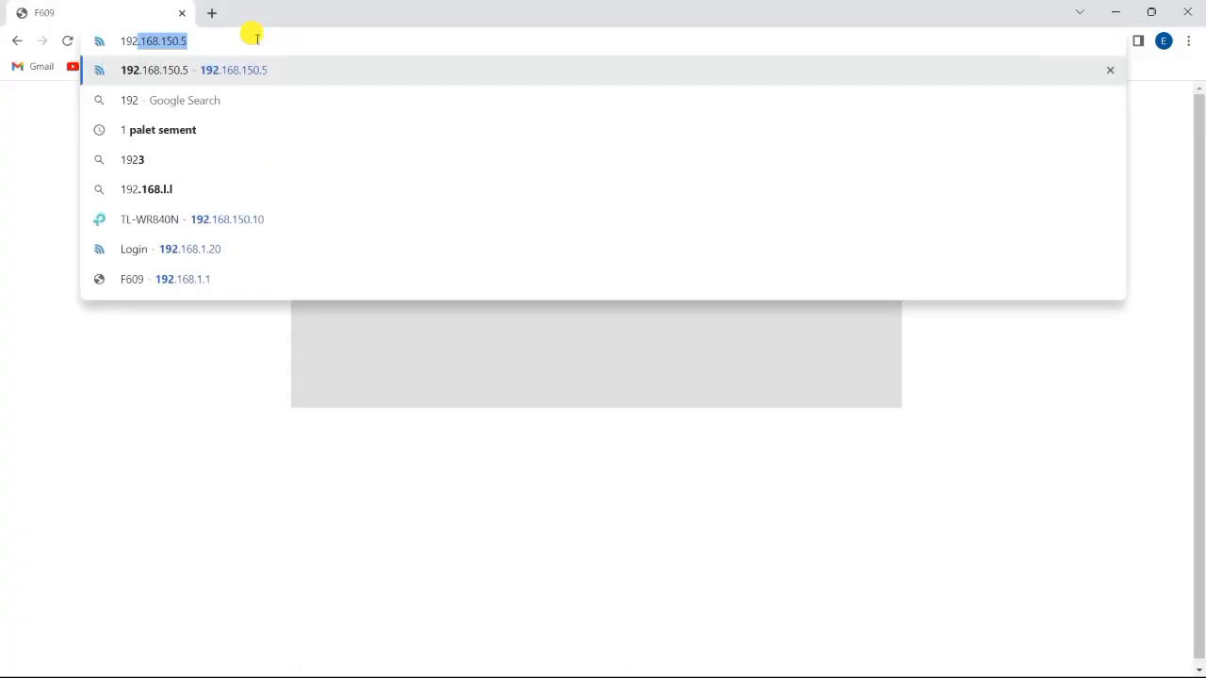
{"action": "type", "text": ".168.150.14"}
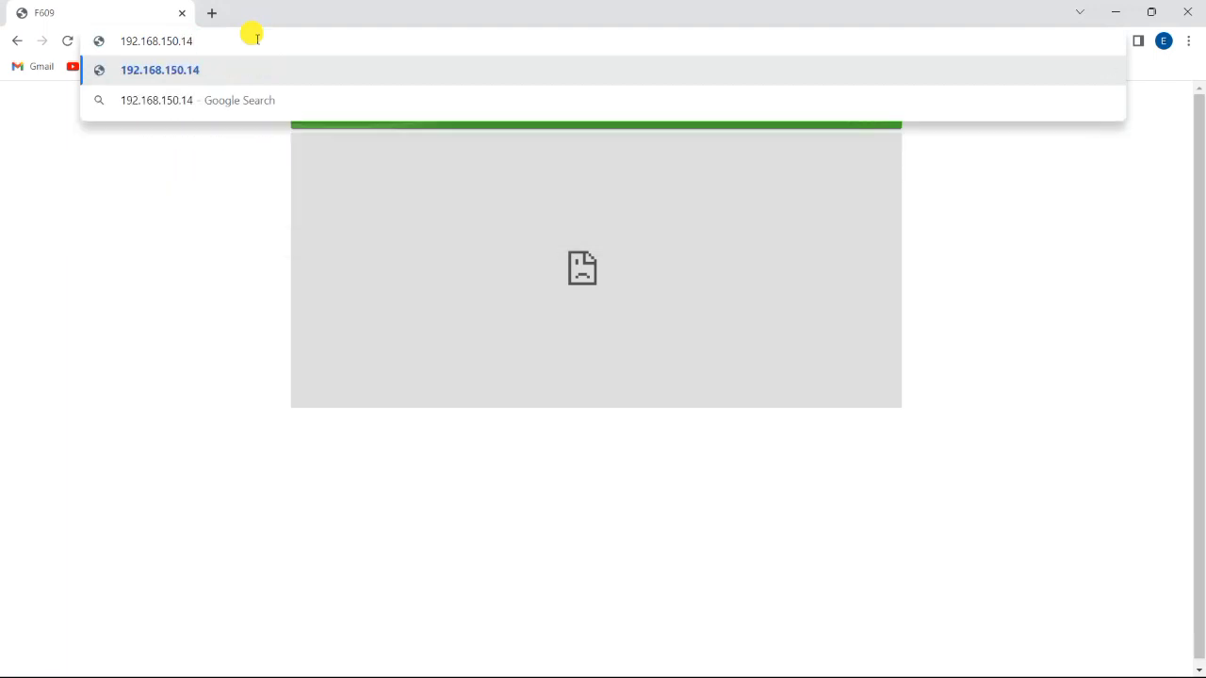
Load 192.168.150.14 and log in as admin with the router password
{"action": "key", "text": "Return"}
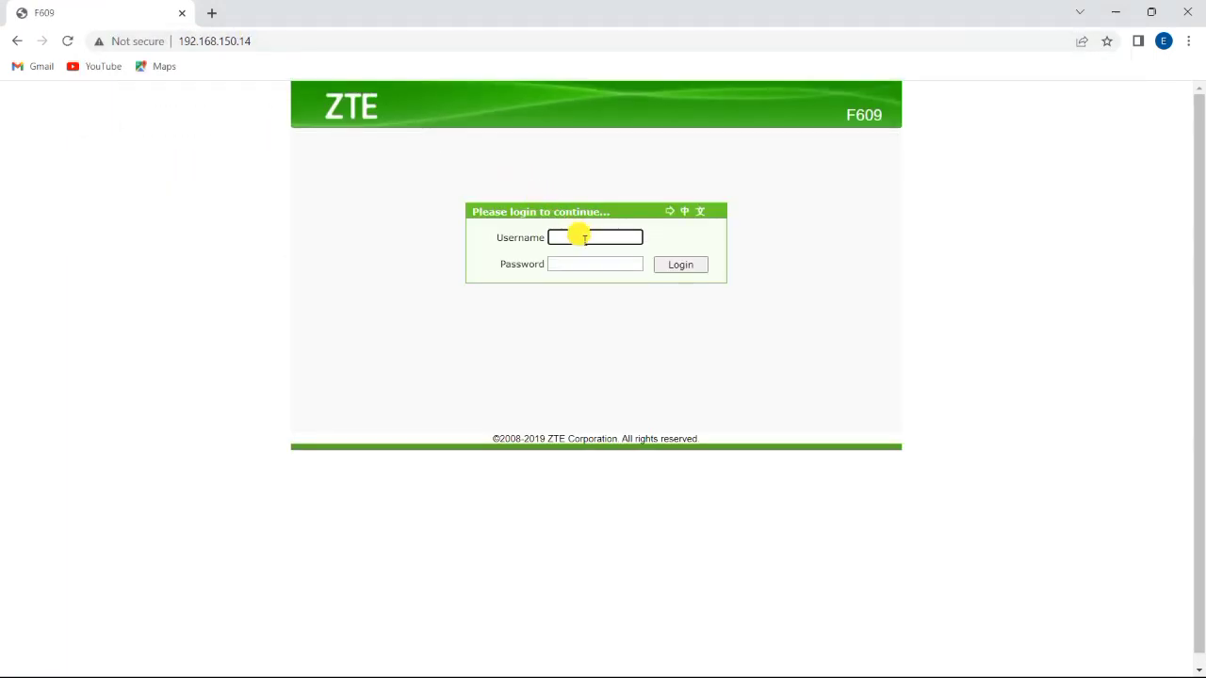
{"action": "left_click", "coordinate": [584, 238]}
{"action": "type", "text": "adm"}
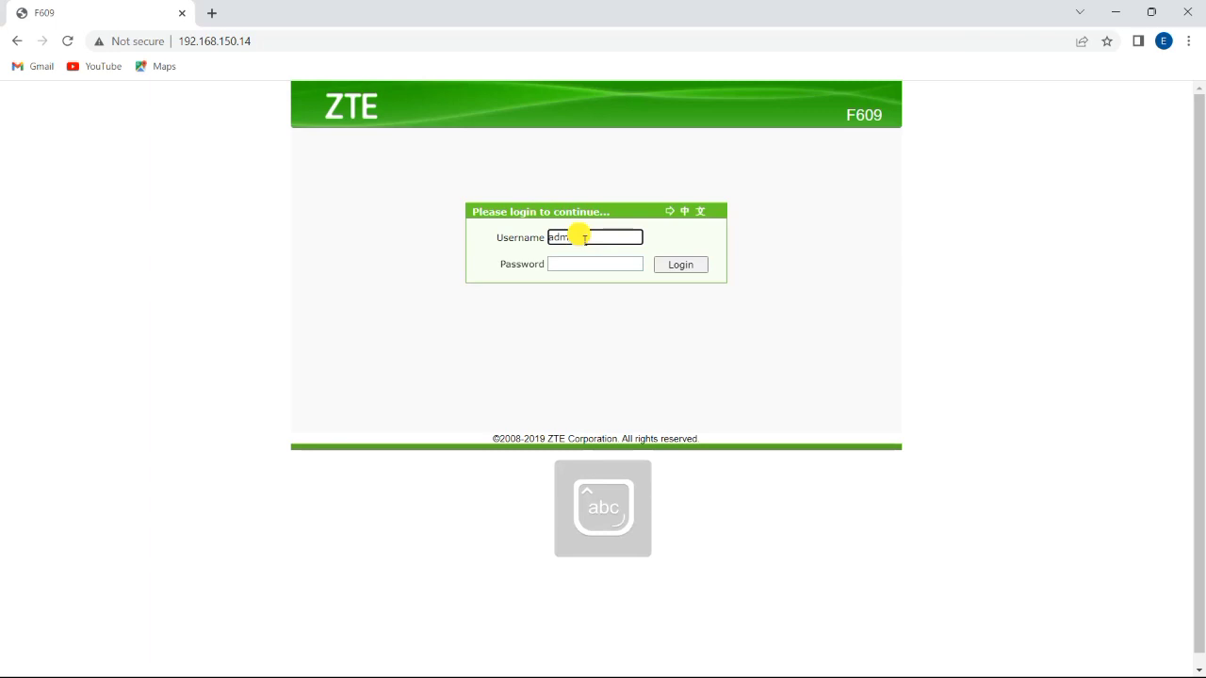
{"action": "key", "text": "Tab"}
{"action": "key", "text": "Caps_Lock"}
{"action": "type", "text": "•"}
{"action": "key", "text": "Caps_Lock"}
{"action": "type", "text": "•"}
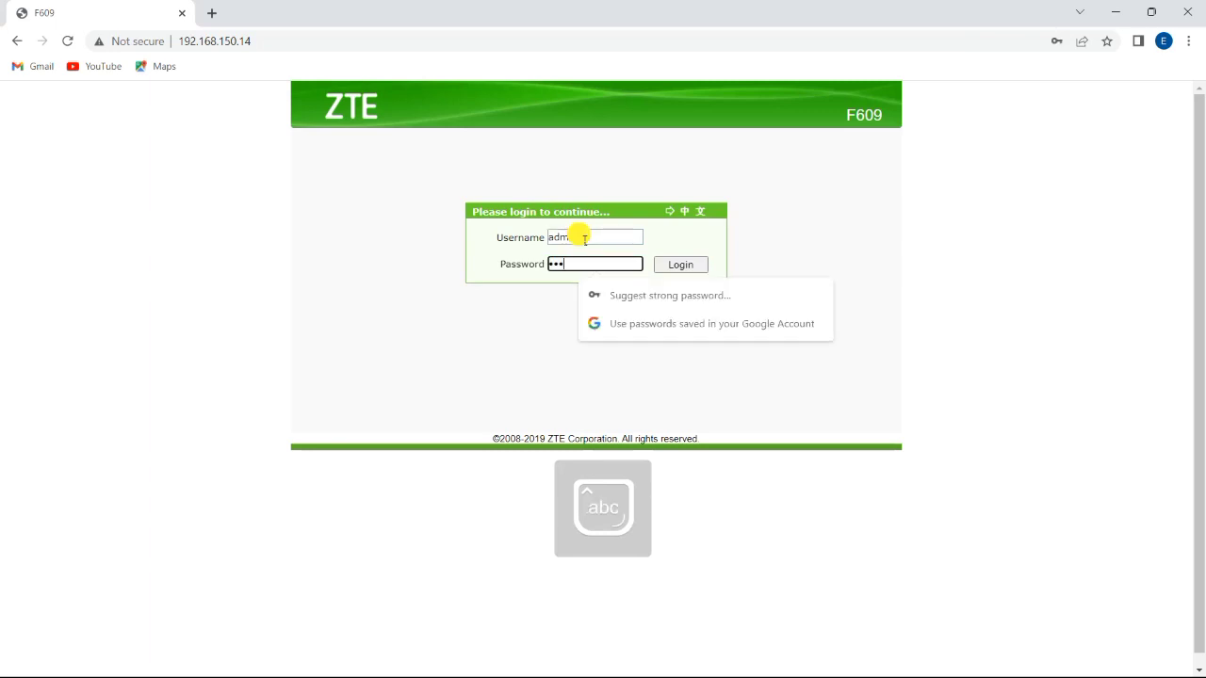
{"action": "type", "text": "••••••••"}
{"action": "key", "text": "Return"}
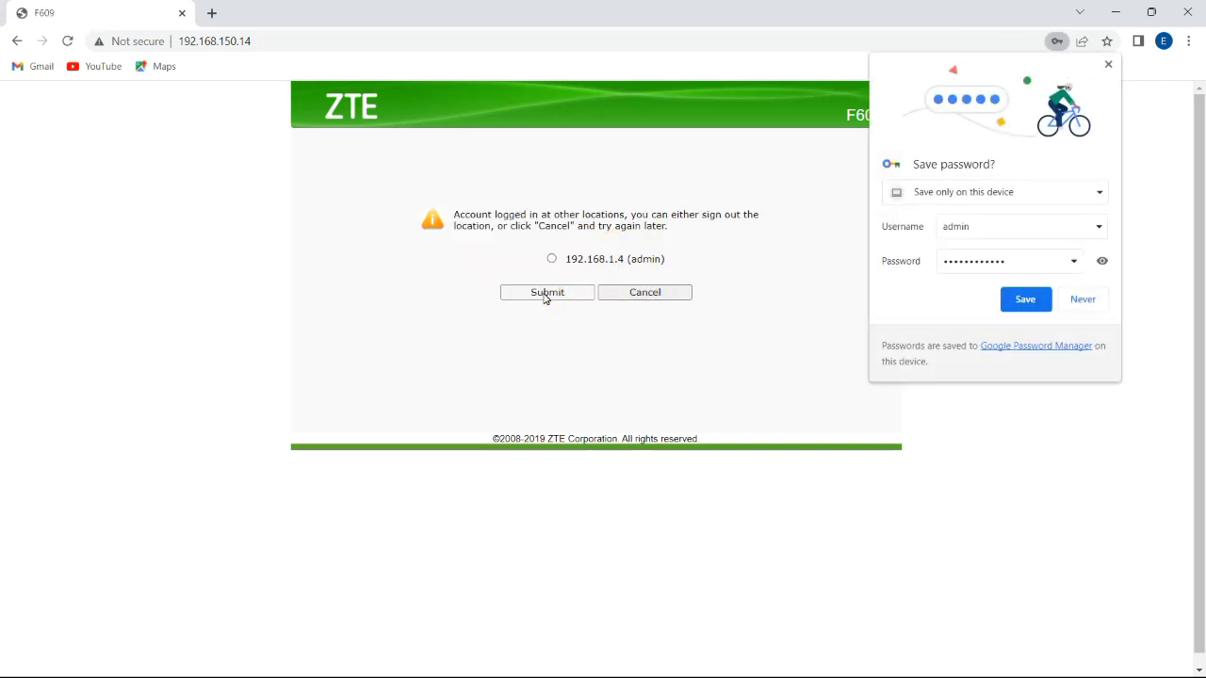
Take over the 192.168.1.4 admin session and decline saving the password in Chrome
{"action": "left_click", "coordinate": [545, 293]}
{"action": "left_click", "coordinate": [549, 258]}
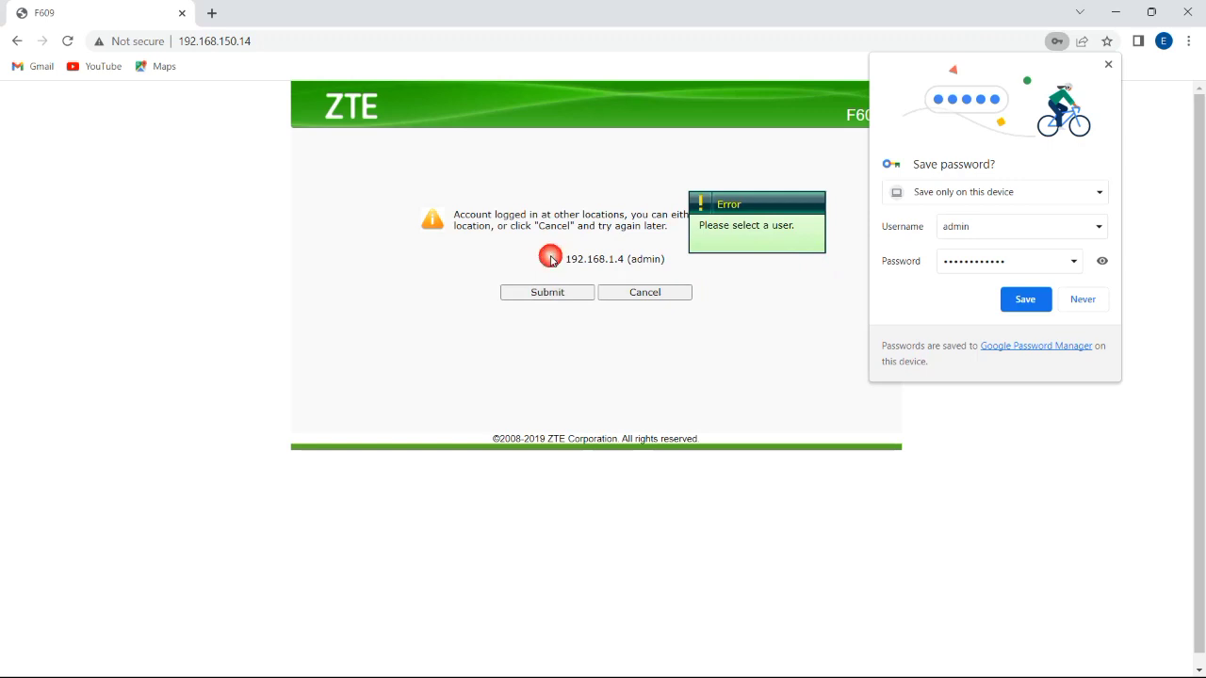
{"action": "left_click", "coordinate": [551, 294]}
{"action": "left_click", "coordinate": [1084, 299]}
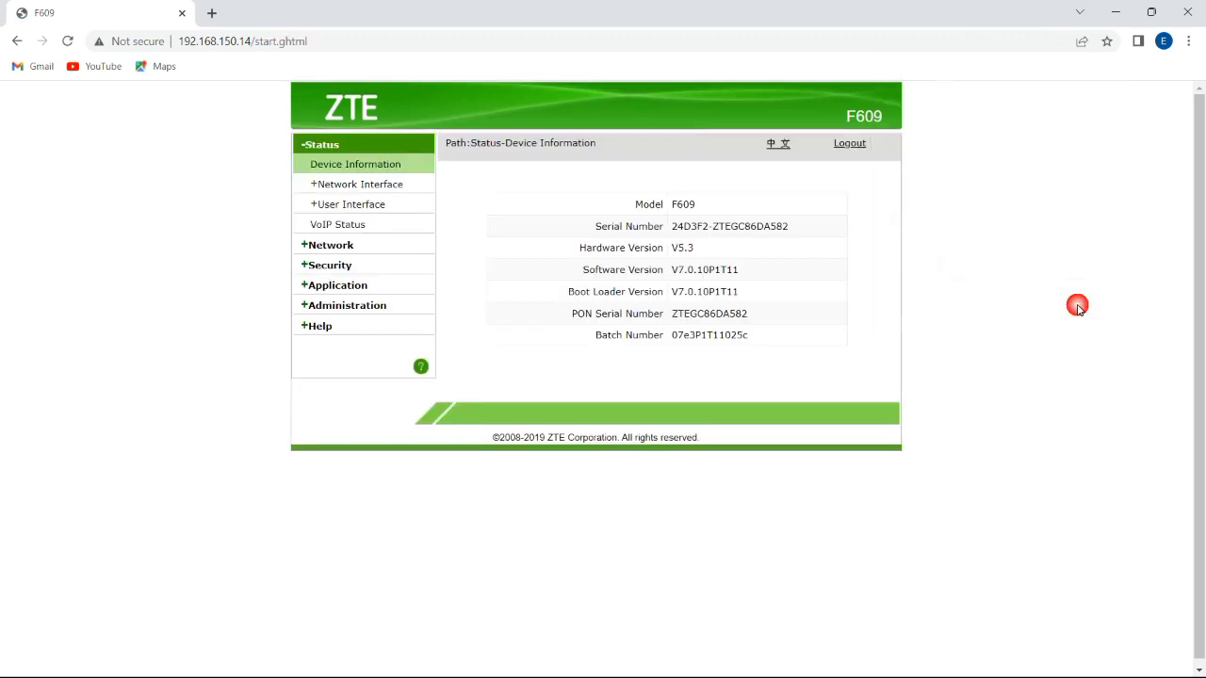
Open Administration > User Management > WEB User Management
{"action": "left_click", "coordinate": [384, 316]}
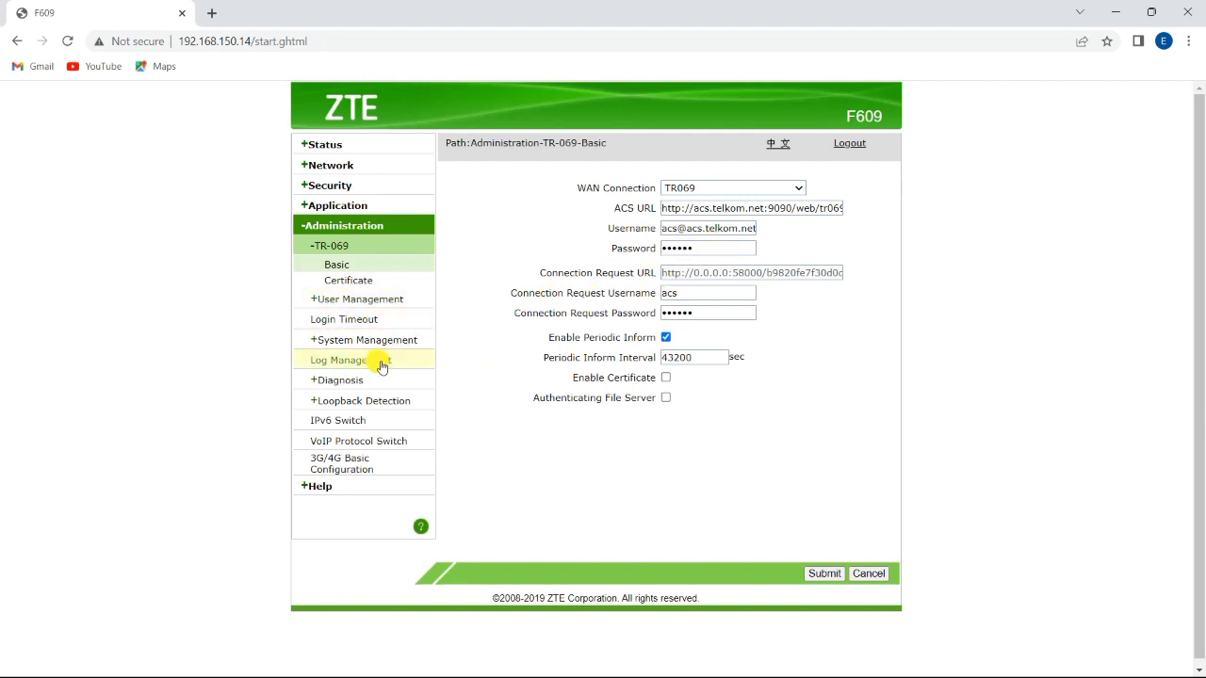
{"action": "scroll", "coordinate": [359, 303], "scroll_direction": "down", "scroll_amount": 1}
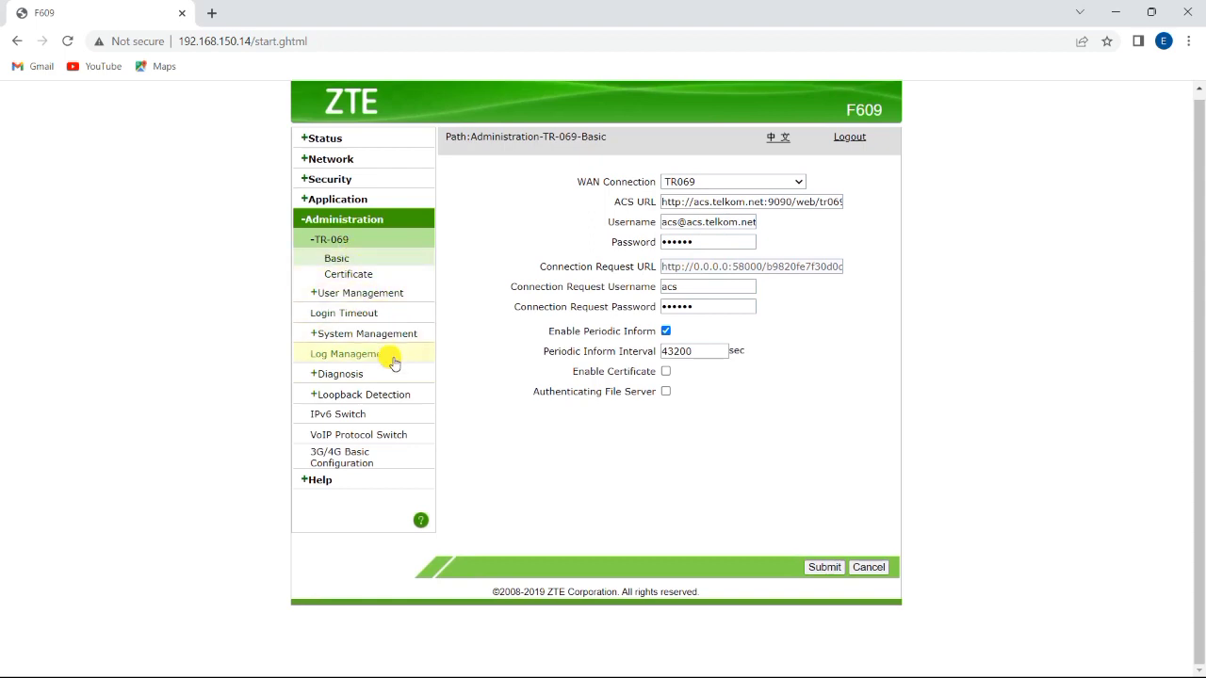
{"action": "left_click", "coordinate": [362, 292]}
Change the admin web password, accepting the weak-password warning
{"action": "left_click", "coordinate": [721, 263]}
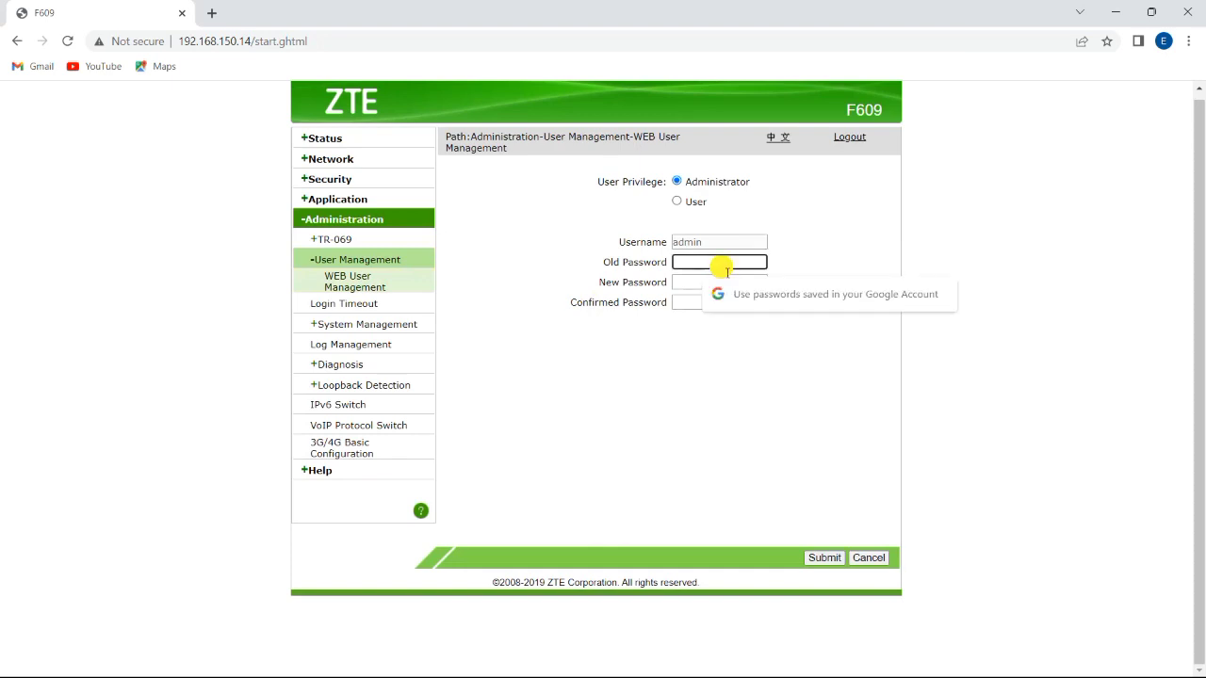
{"action": "type", "text": "a"}
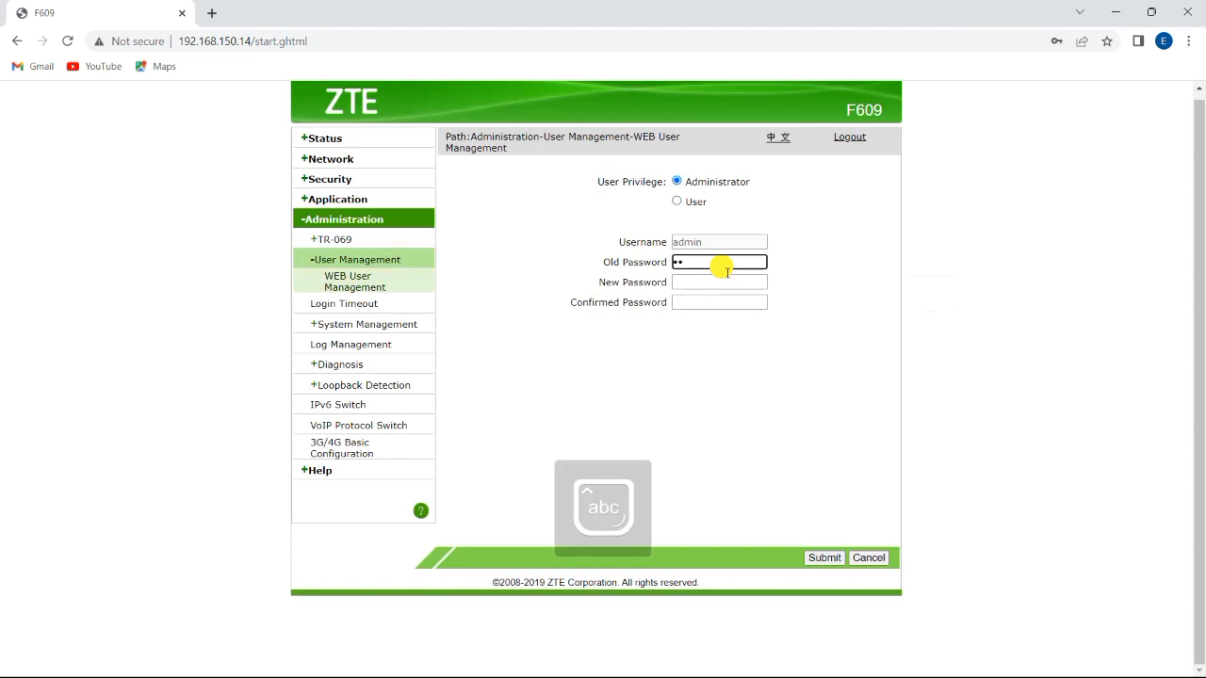
{"action": "key", "text": "BackSpace"}
{"action": "key", "text": "BackSpace"}
{"action": "type", "text": "a"}
{"action": "key", "text": "Tab"}
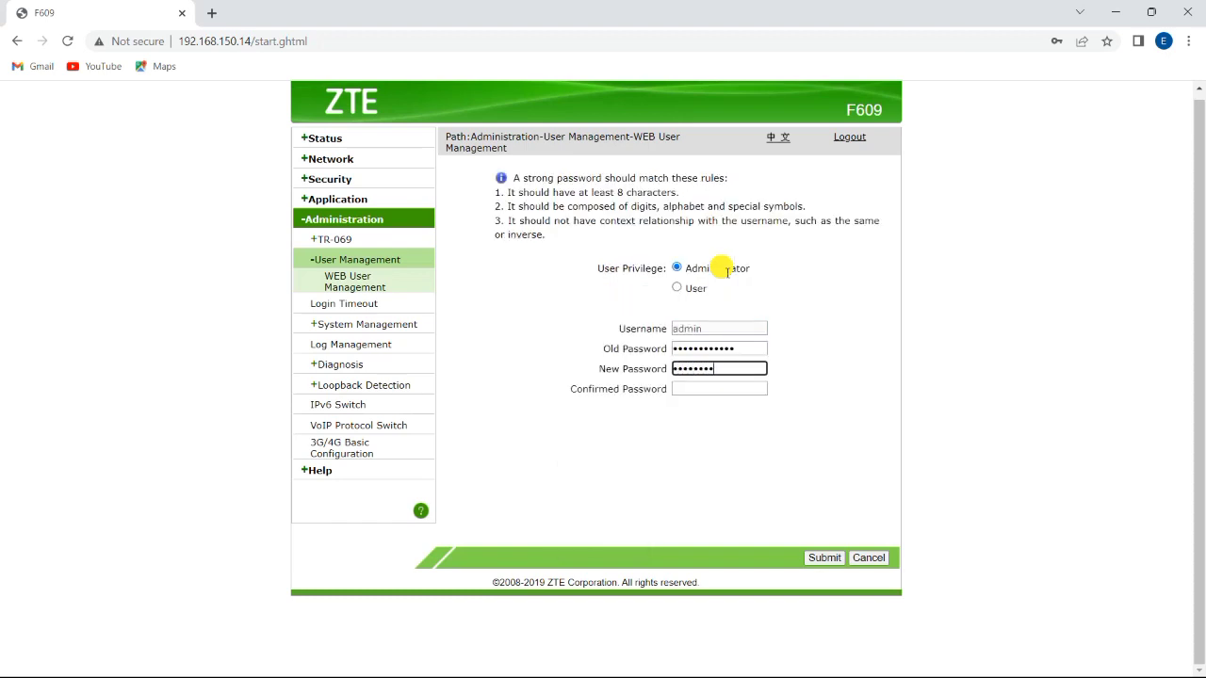
{"action": "key", "text": "Tab"}
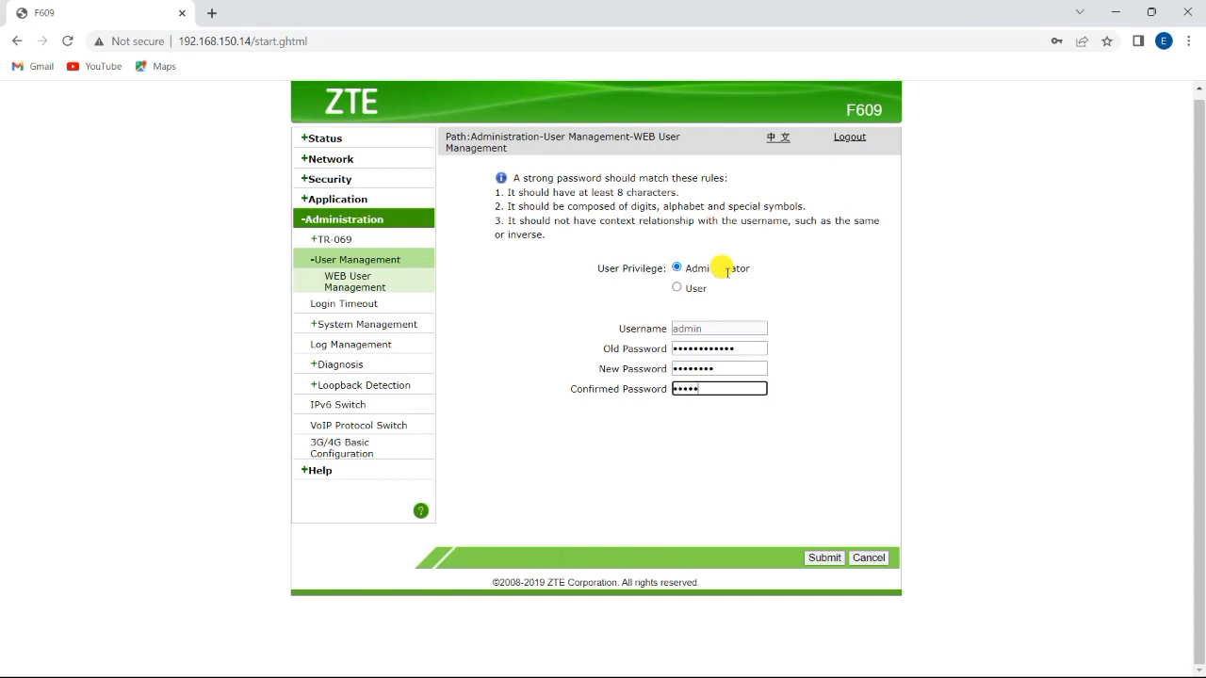
{"action": "type", "text": "•"}
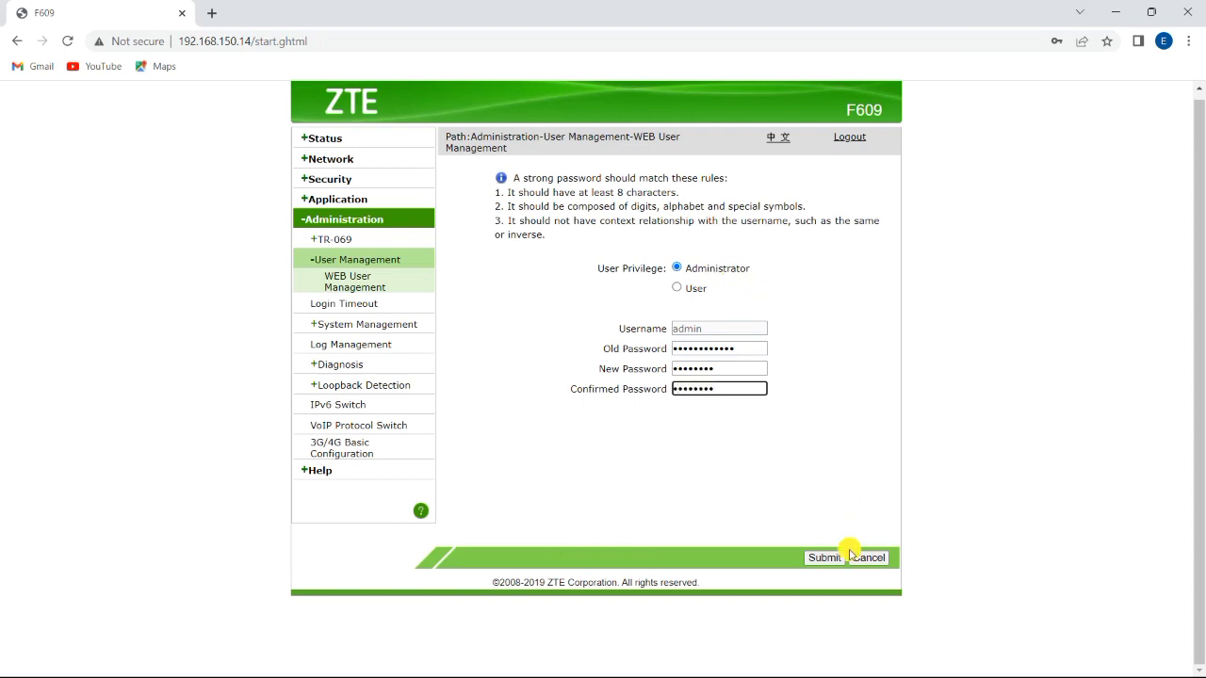
{"action": "left_click", "coordinate": [825, 565]}
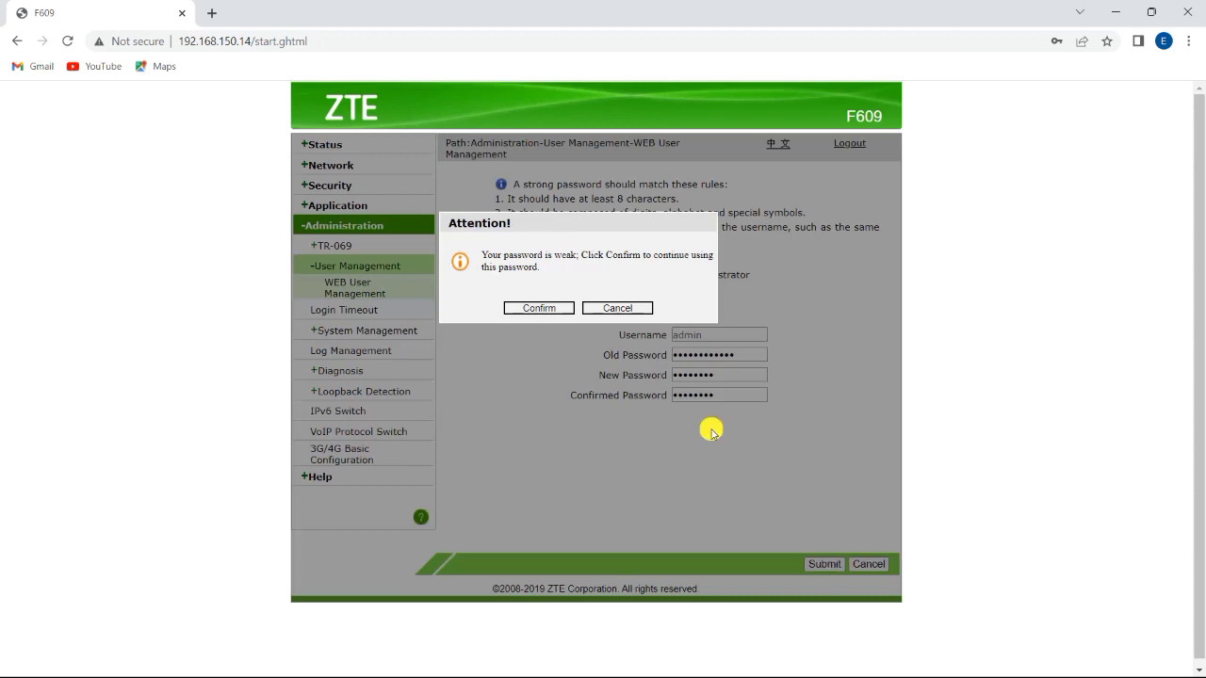
{"action": "left_click", "coordinate": [531, 305]}
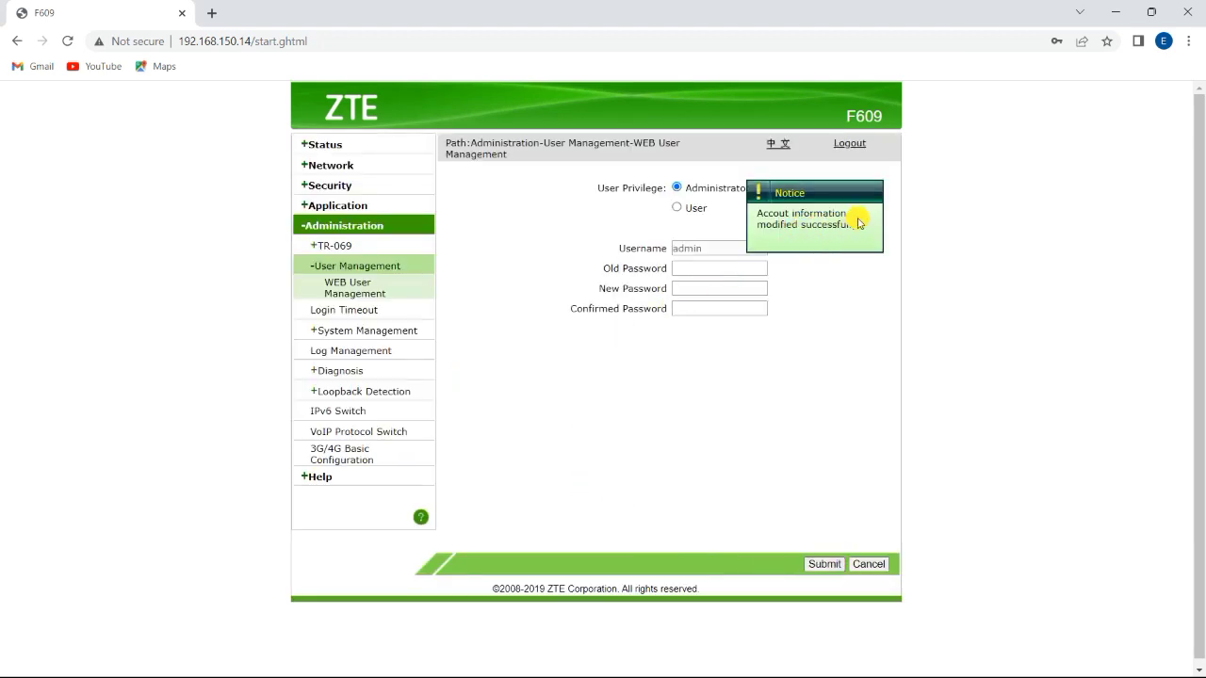
{"action": "left_click_drag", "start_coordinate": [858, 223], "coordinate": [773, 229]}
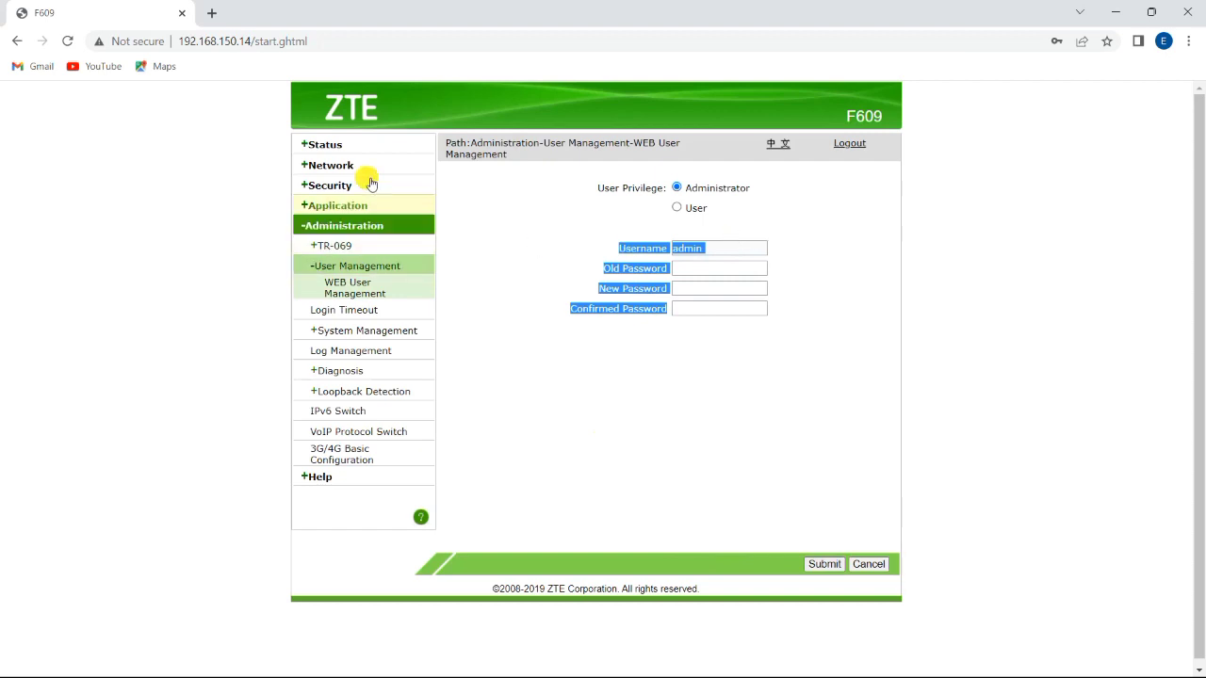
View the router's WAN Connection page, then select WIFI_PEMUDA in the Quick Settings Wi-Fi list
{"action": "left_click", "coordinate": [329, 148]}
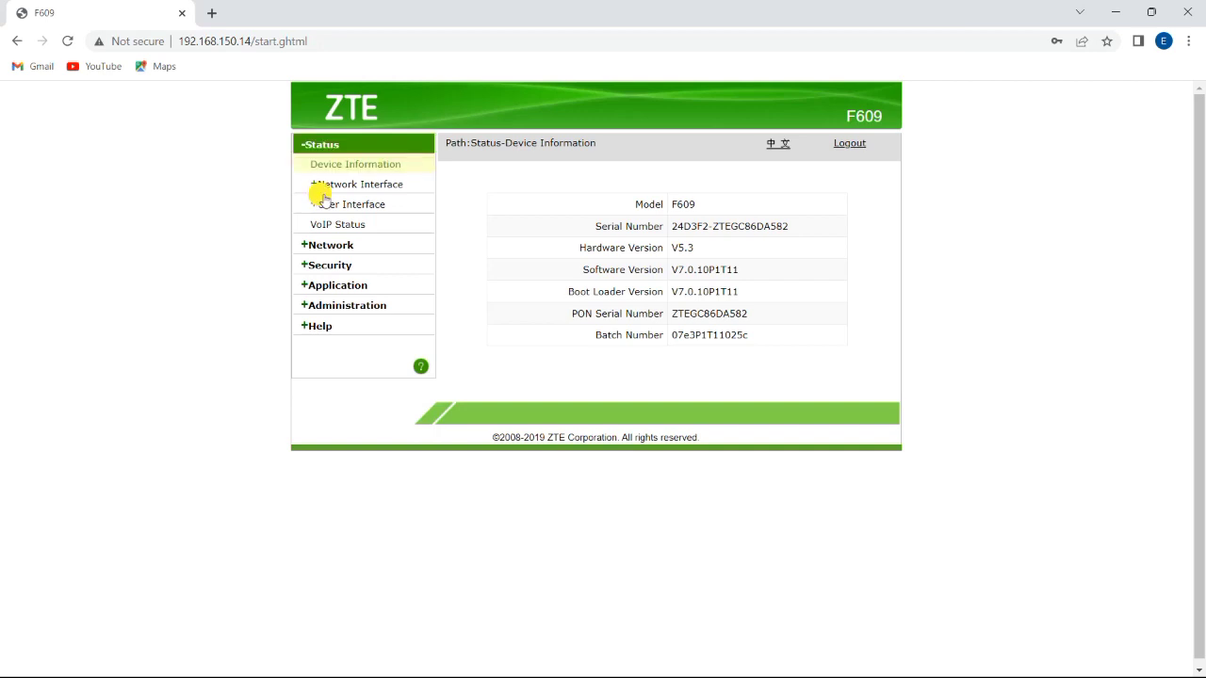
{"action": "left_click", "coordinate": [342, 244]}
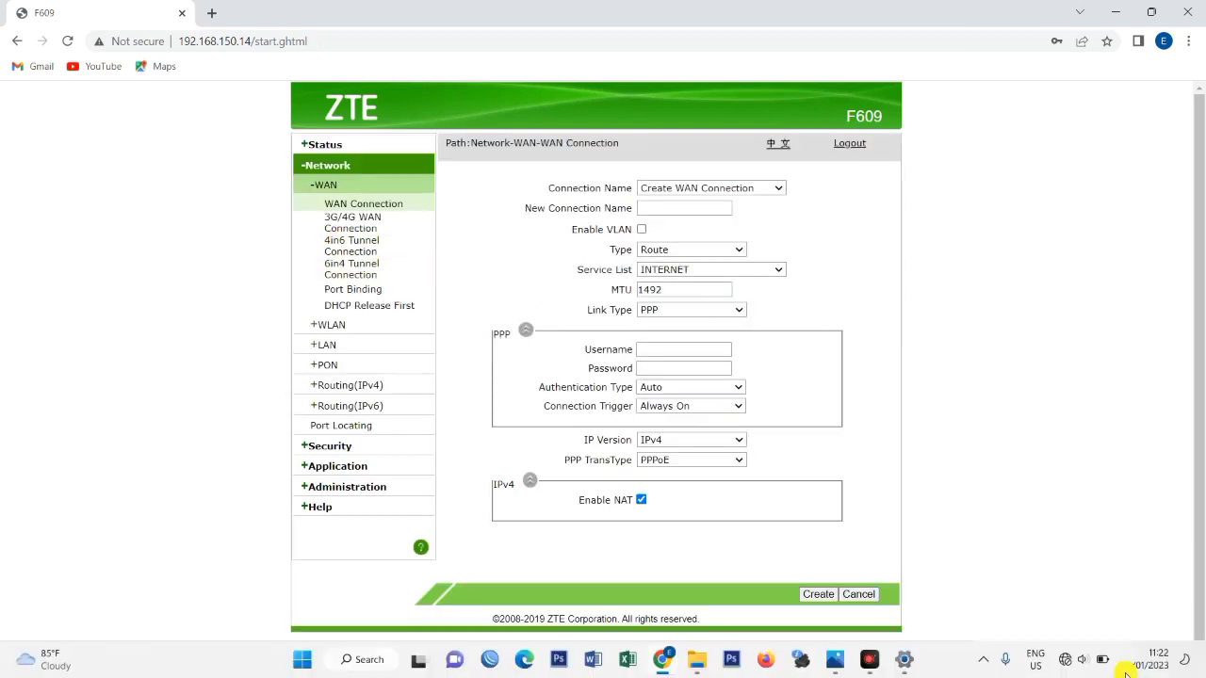
{"action": "key", "text": "super"}
{"action": "left_click", "coordinate": [1067, 662]}
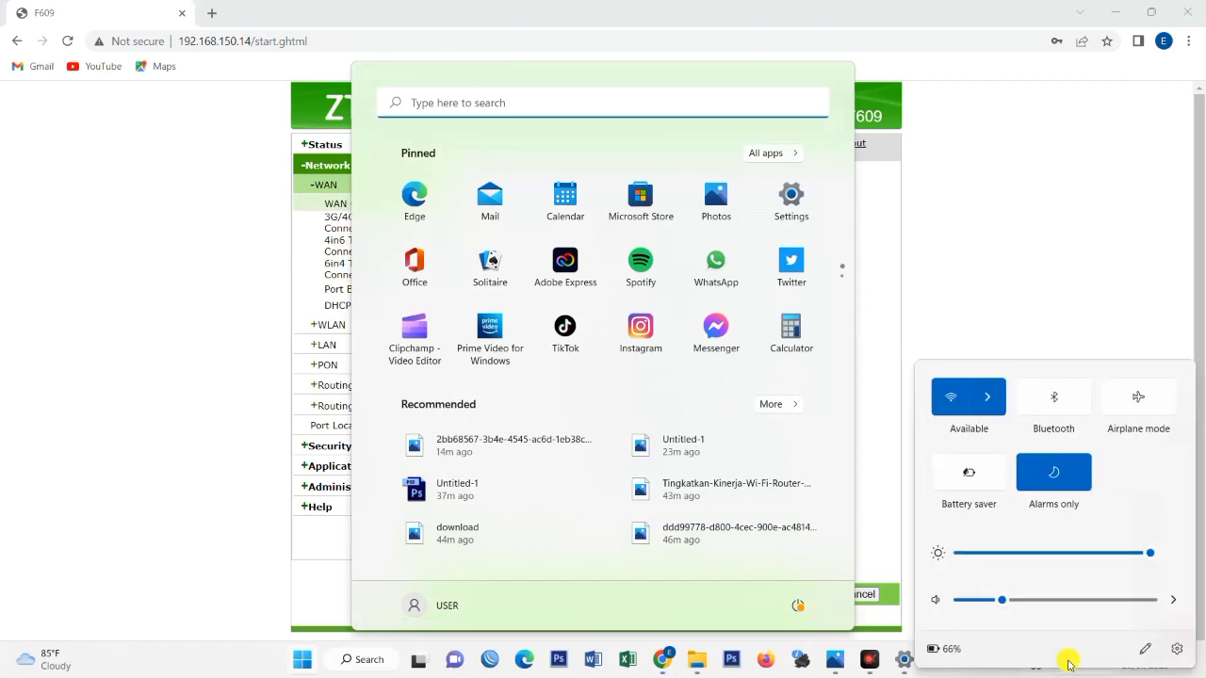
{"action": "left_click", "coordinate": [987, 400]}
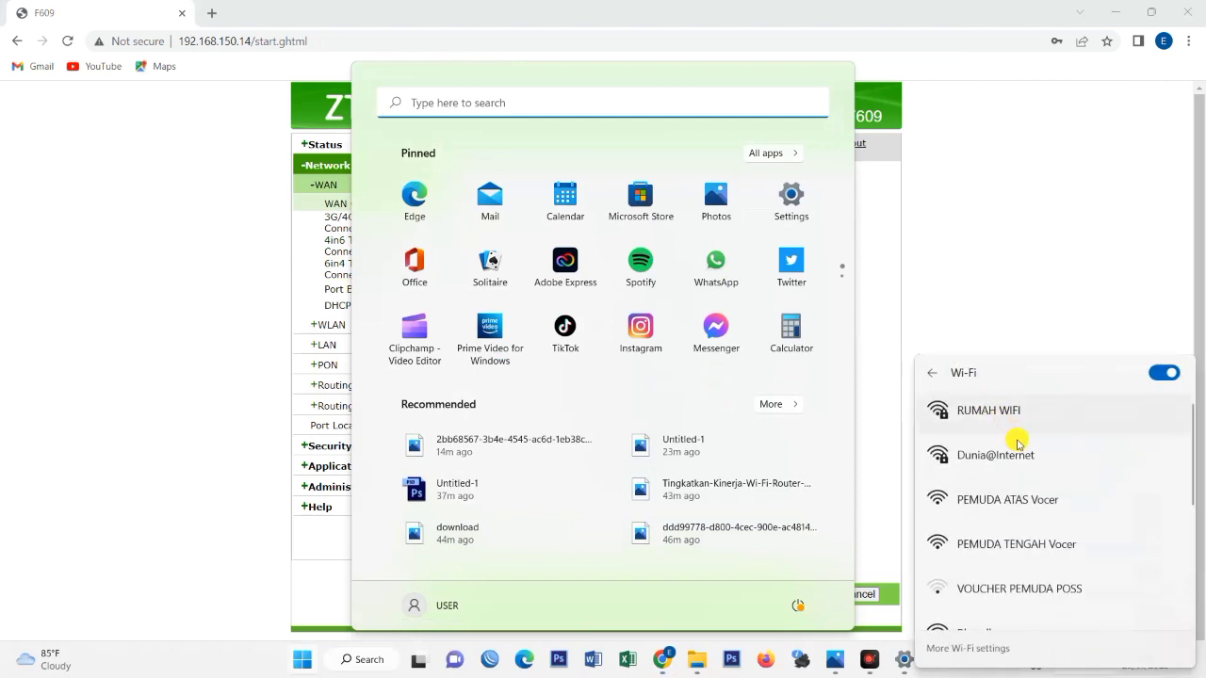
{"action": "scroll", "coordinate": [1032, 499], "scroll_direction": "down", "scroll_amount": 3}
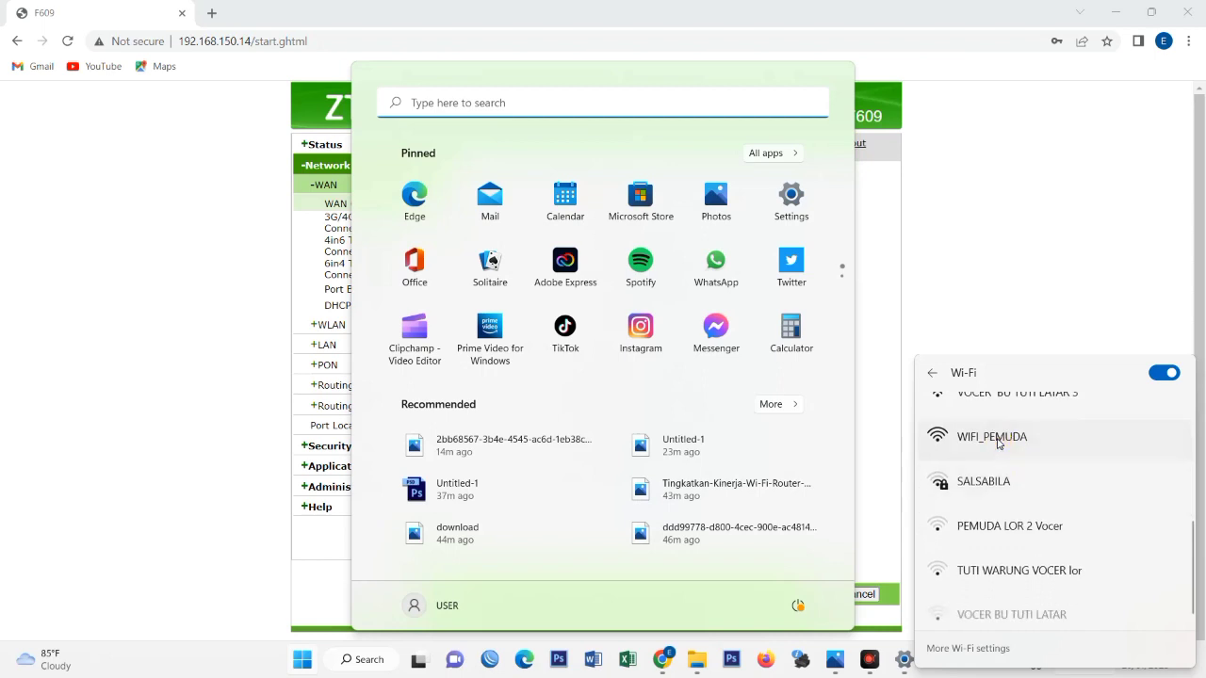
{"action": "left_click", "coordinate": [996, 441]}
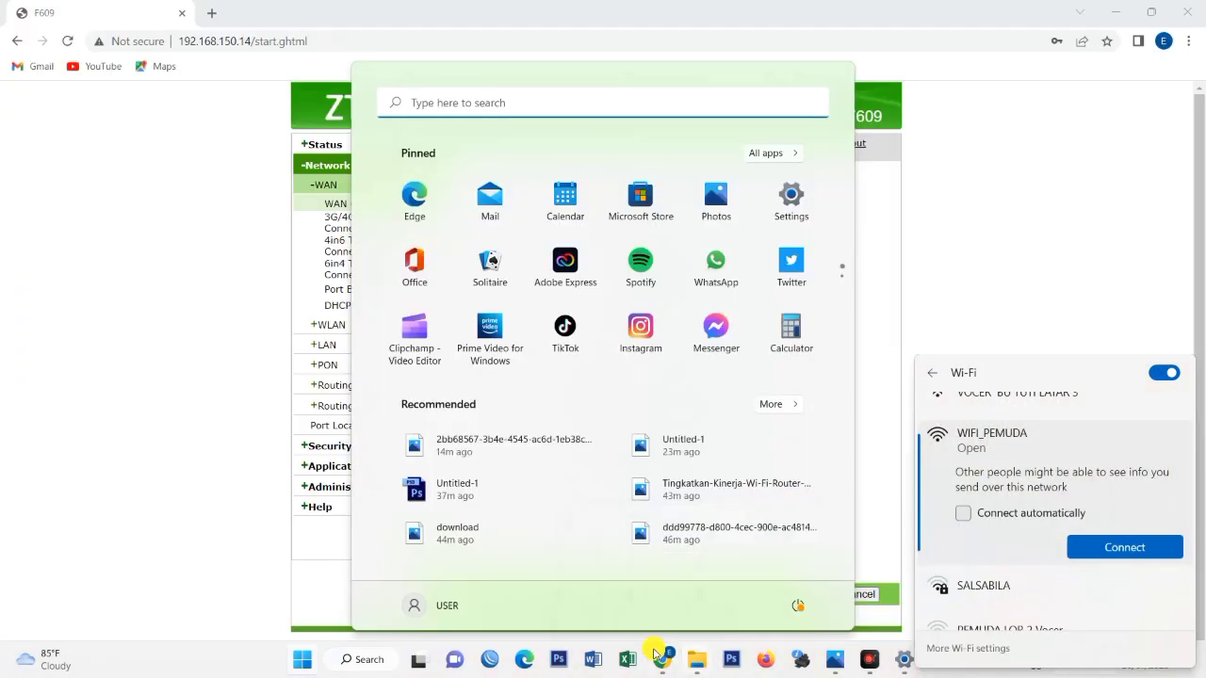
Return to the router page in the browser and bring up the Start menu
{"action": "left_click", "coordinate": [662, 663]}
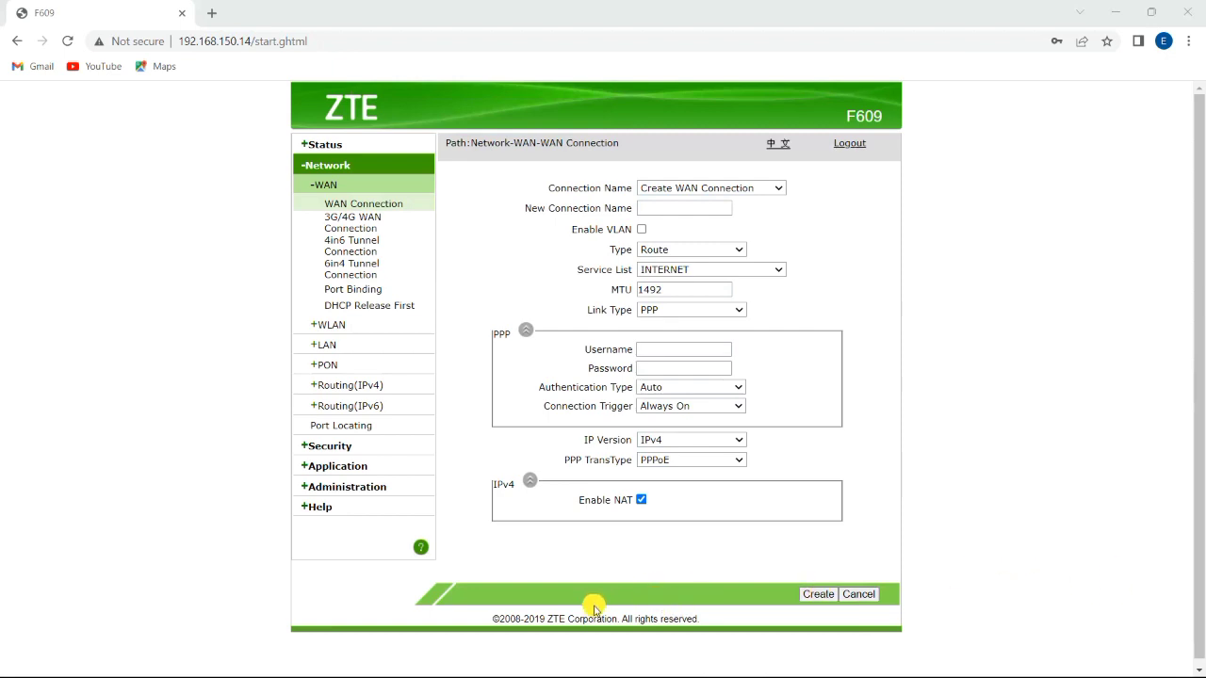
{"action": "mouse_move", "coordinate": [598, 669]}
{"action": "key", "text": "super"}
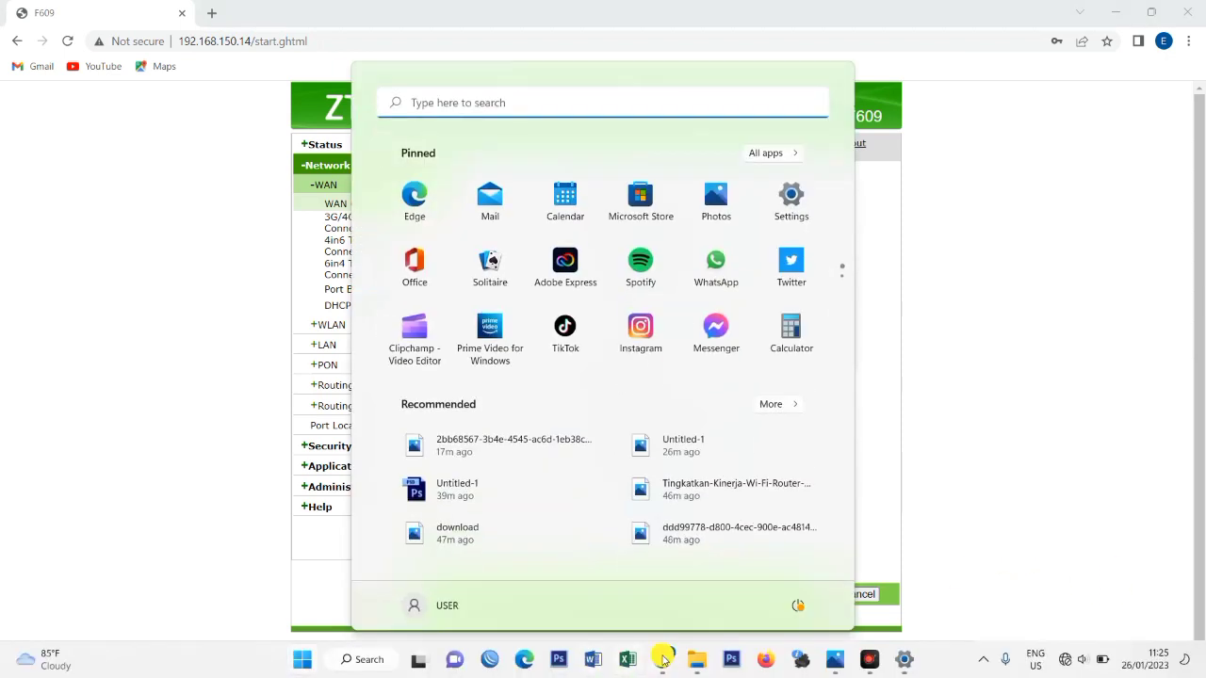
Open Untitled-1.png in Photos and connect the PC to the WIFI_PEMUDA Wi-Fi network
{"action": "mouse_move", "coordinate": [844, 659]}
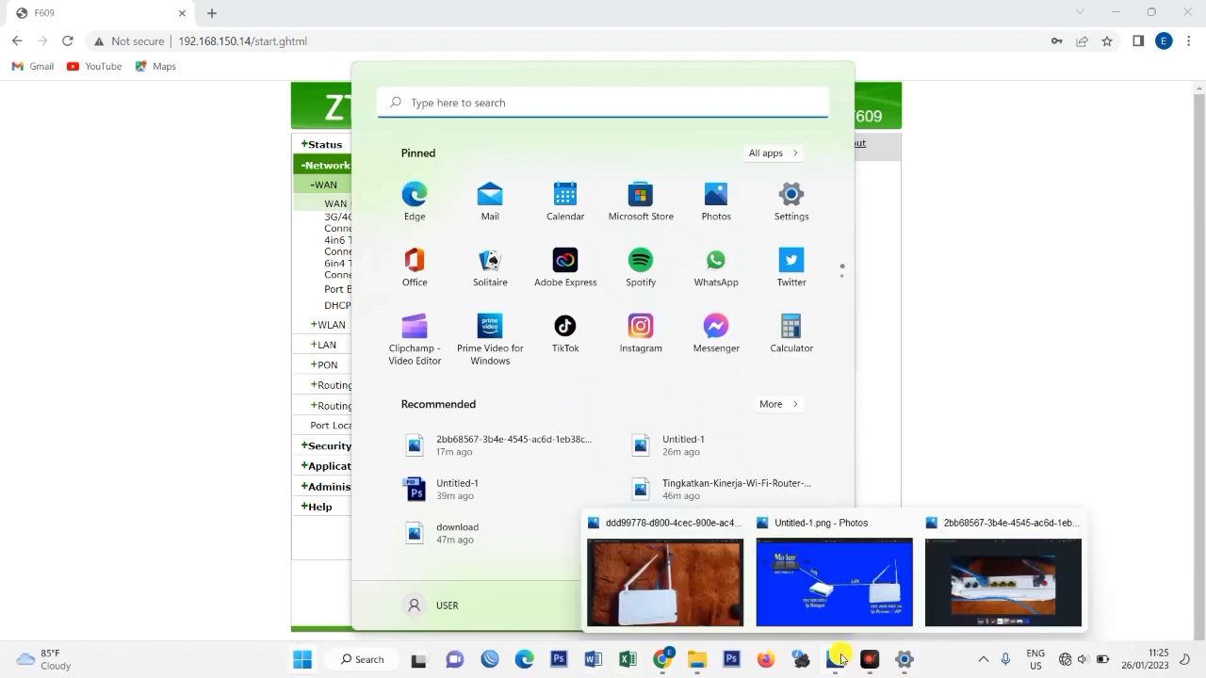
{"action": "left_click", "coordinate": [812, 588]}
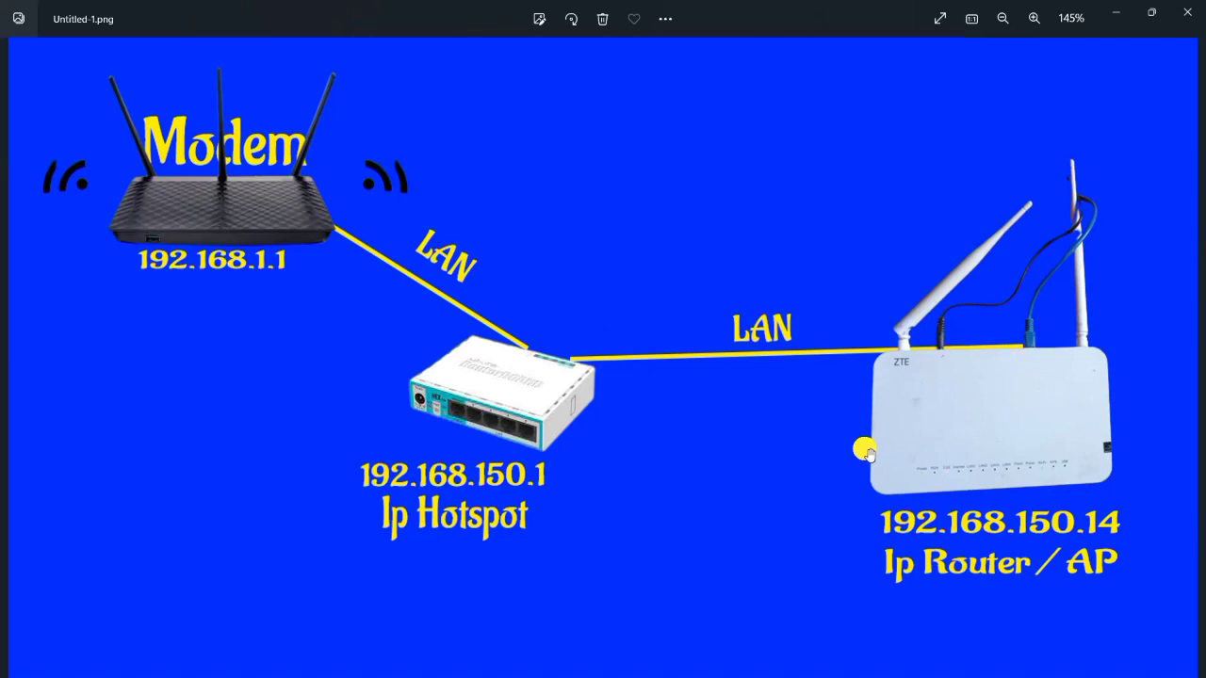
{"action": "key", "text": "super"}
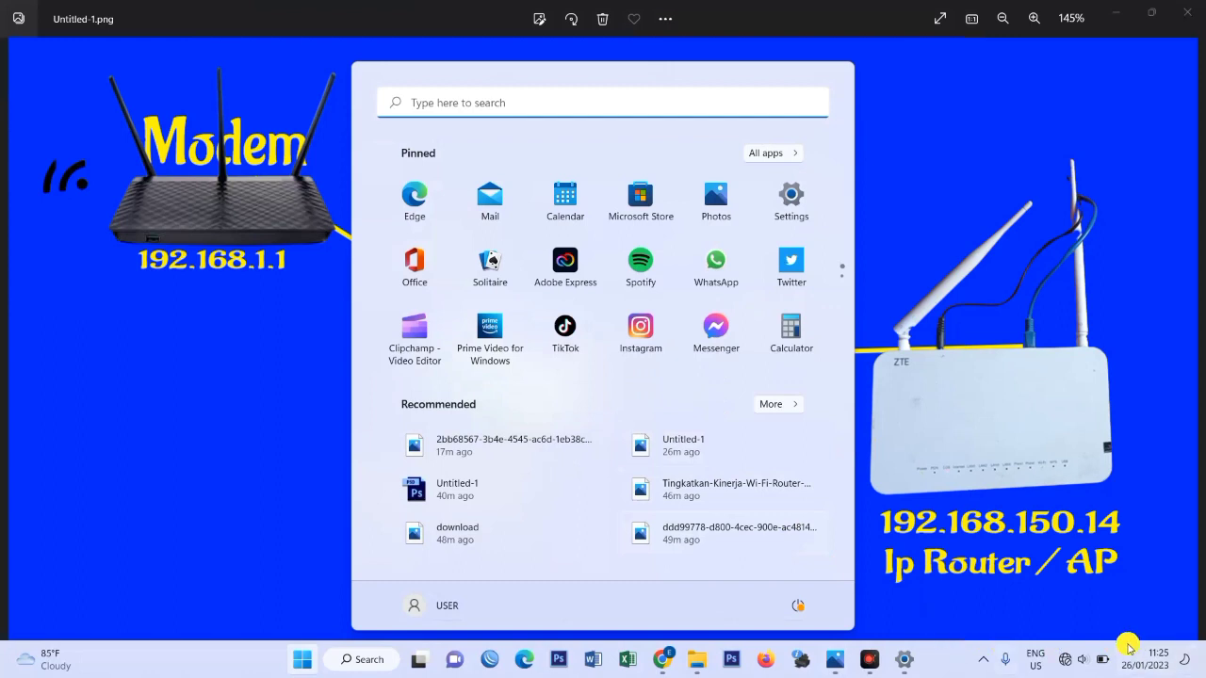
{"action": "left_click", "coordinate": [1063, 662]}
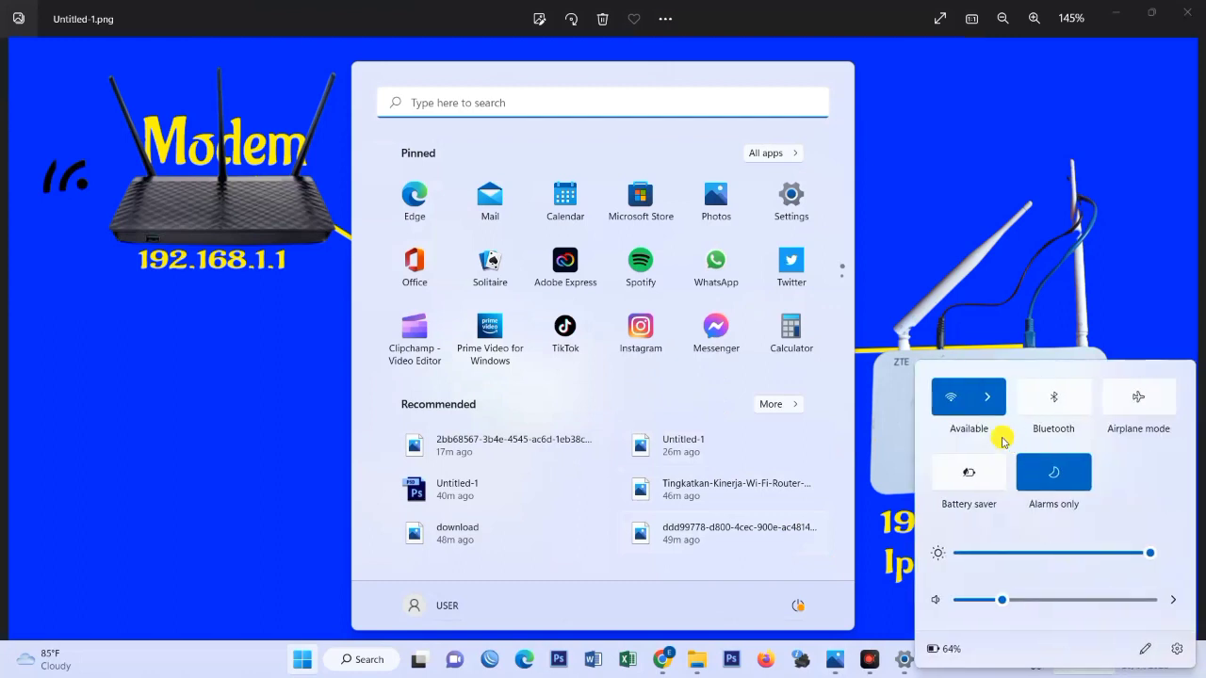
{"action": "left_click", "coordinate": [983, 395]}
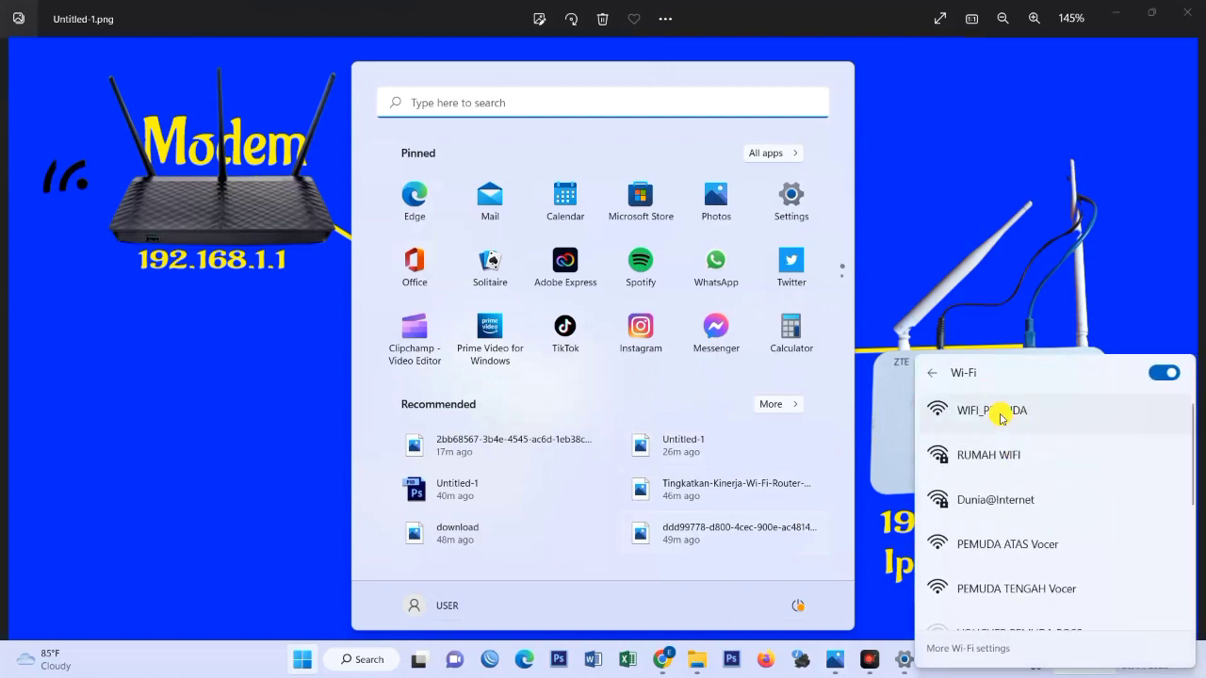
{"action": "left_click", "coordinate": [1001, 414]}
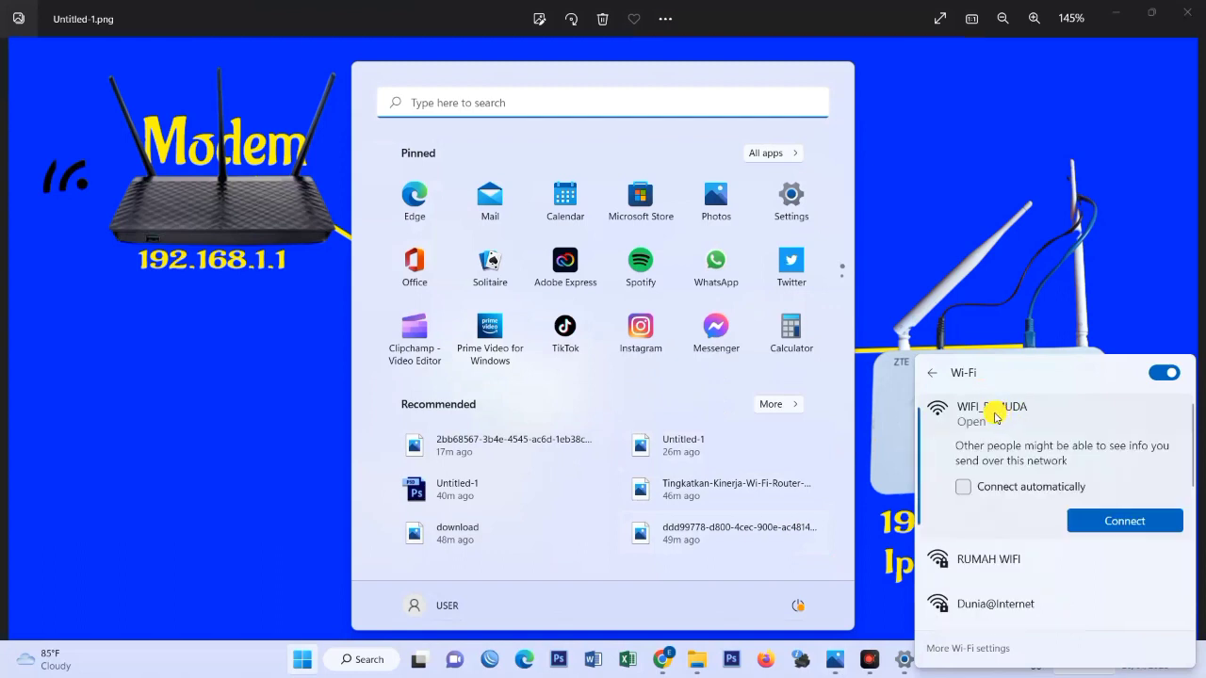
{"action": "left_click", "coordinate": [1112, 521]}
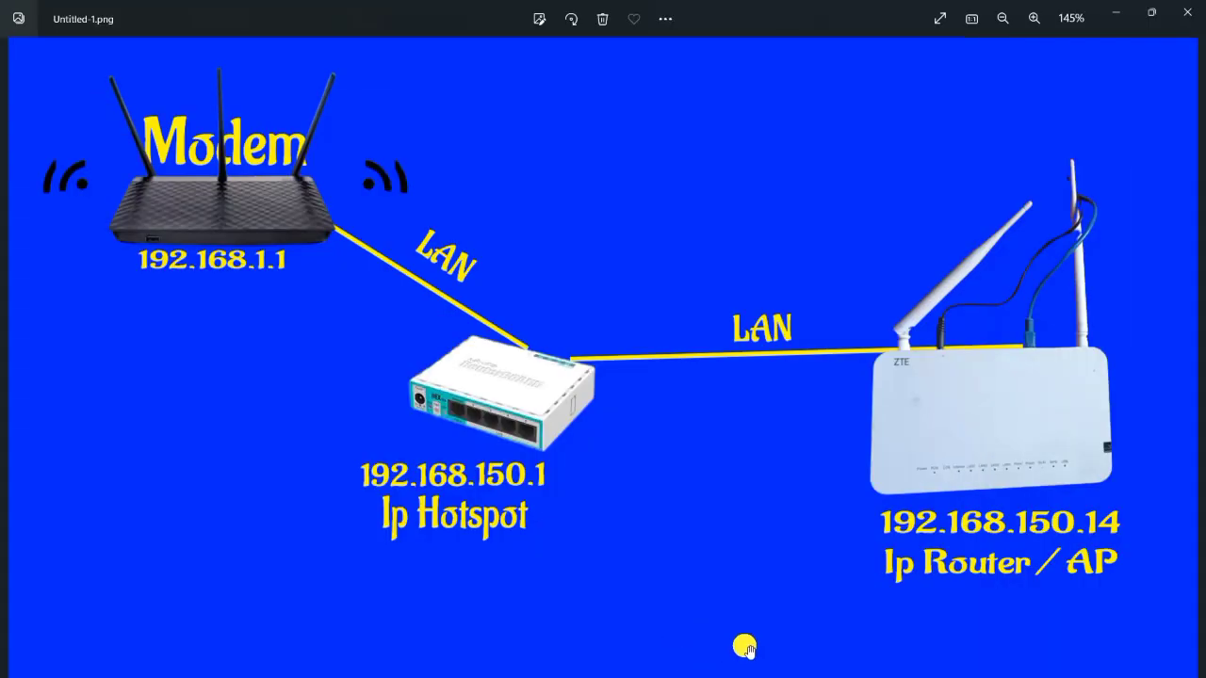
{"action": "key", "text": "super"}
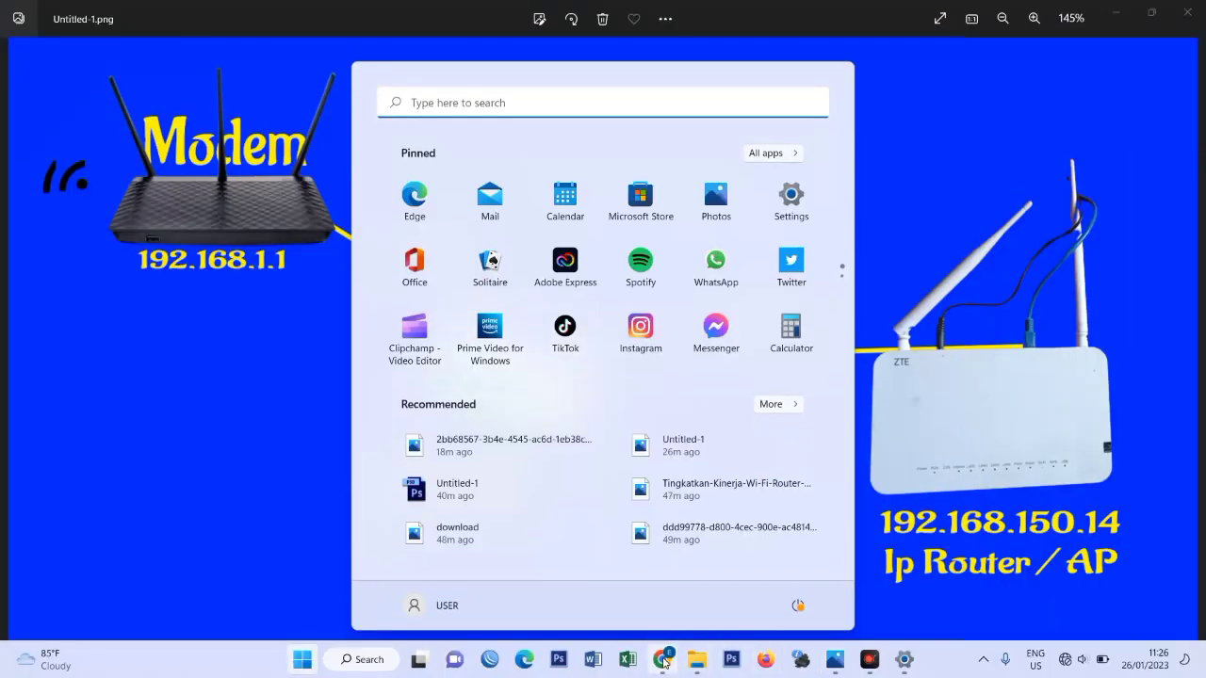
Reload the Pemuda.Net login page and sign in on the MEMBER tab with the member credentials
{"action": "left_click", "coordinate": [663, 656]}
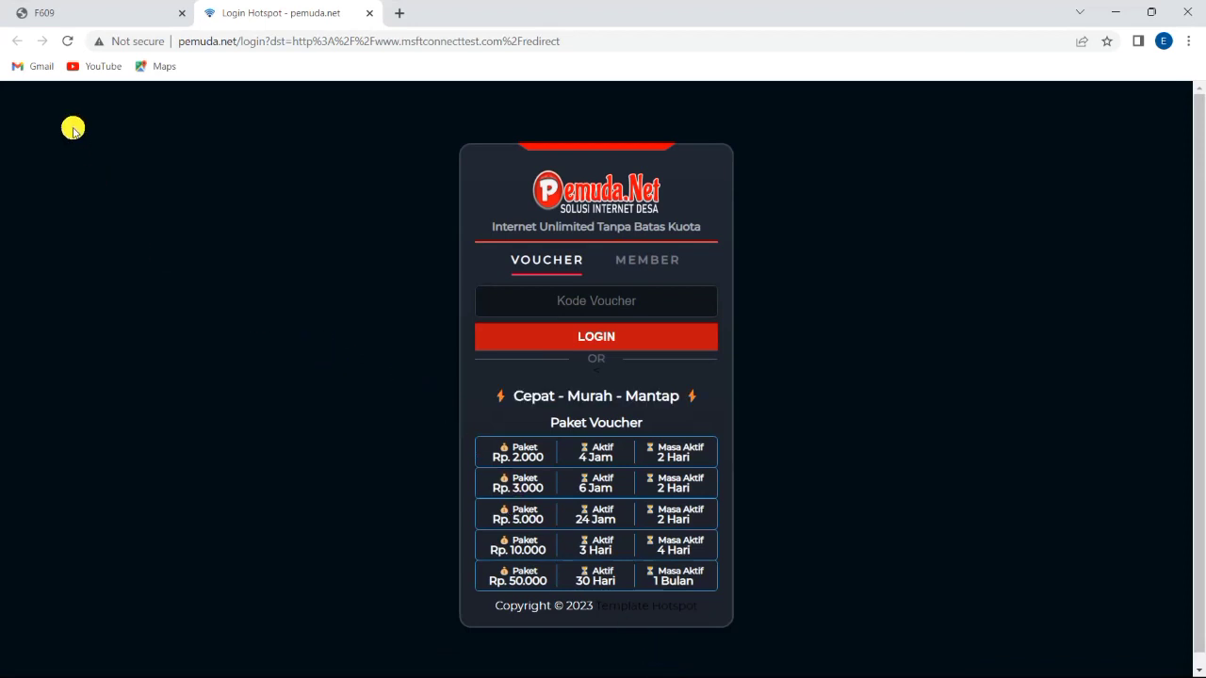
{"action": "left_click", "coordinate": [65, 40]}
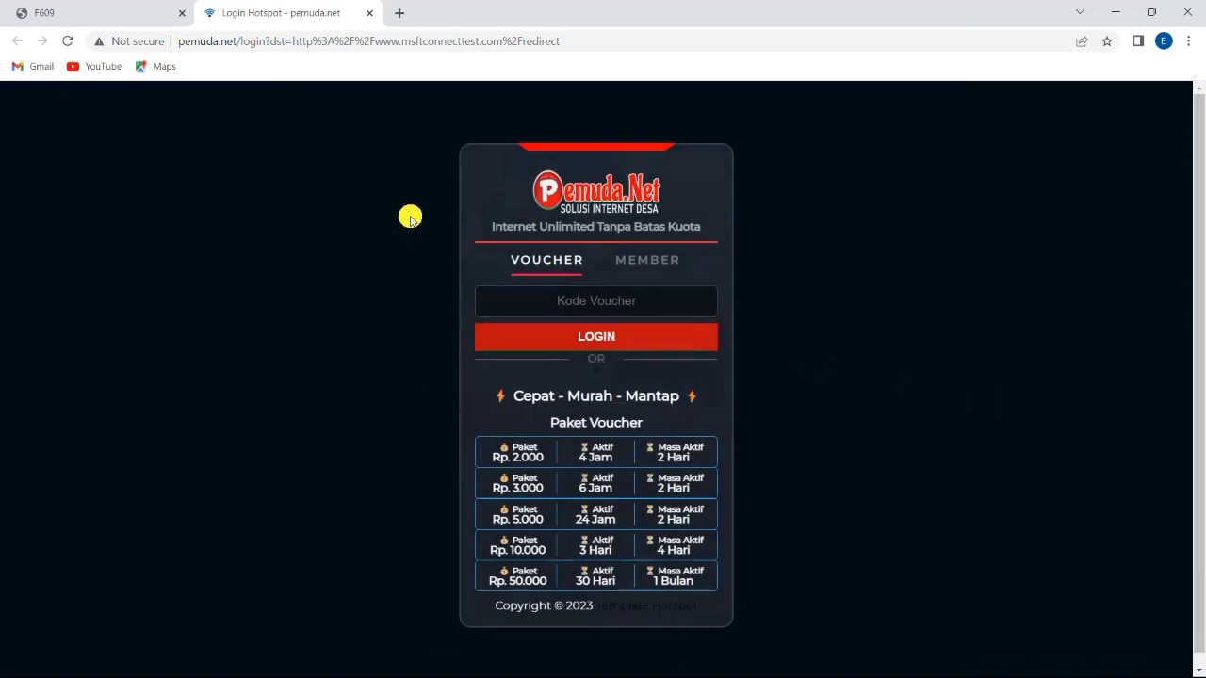
{"action": "left_click", "coordinate": [630, 261]}
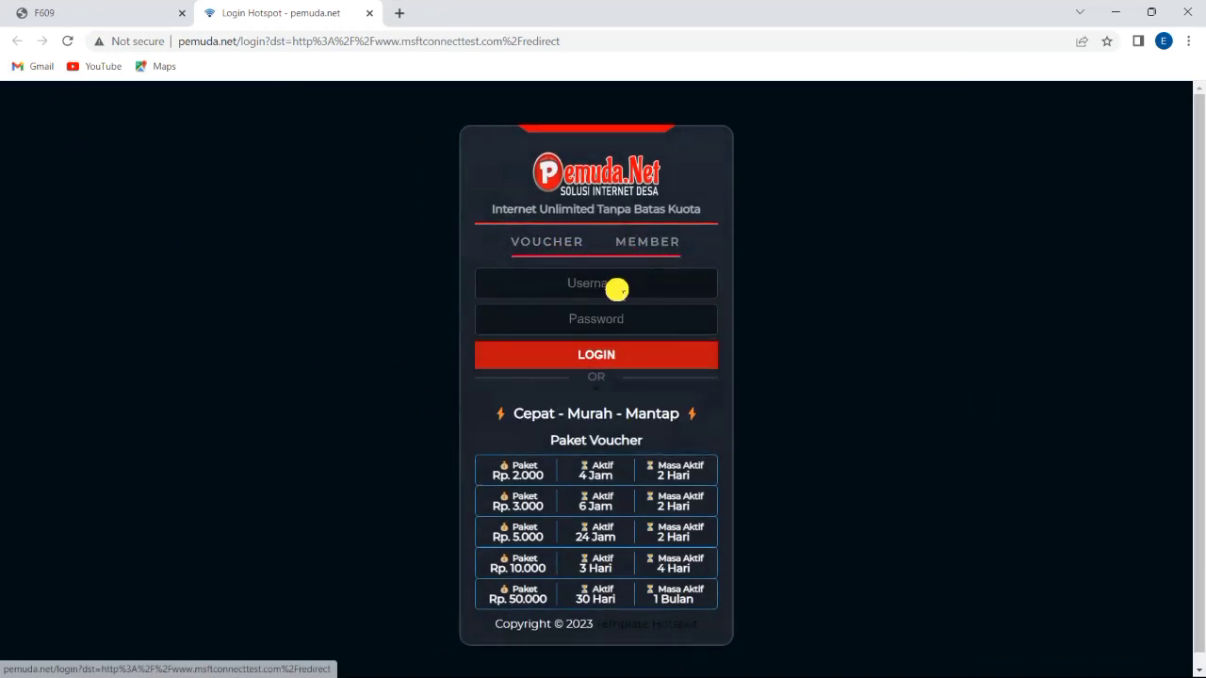
{"action": "left_click", "coordinate": [615, 290]}
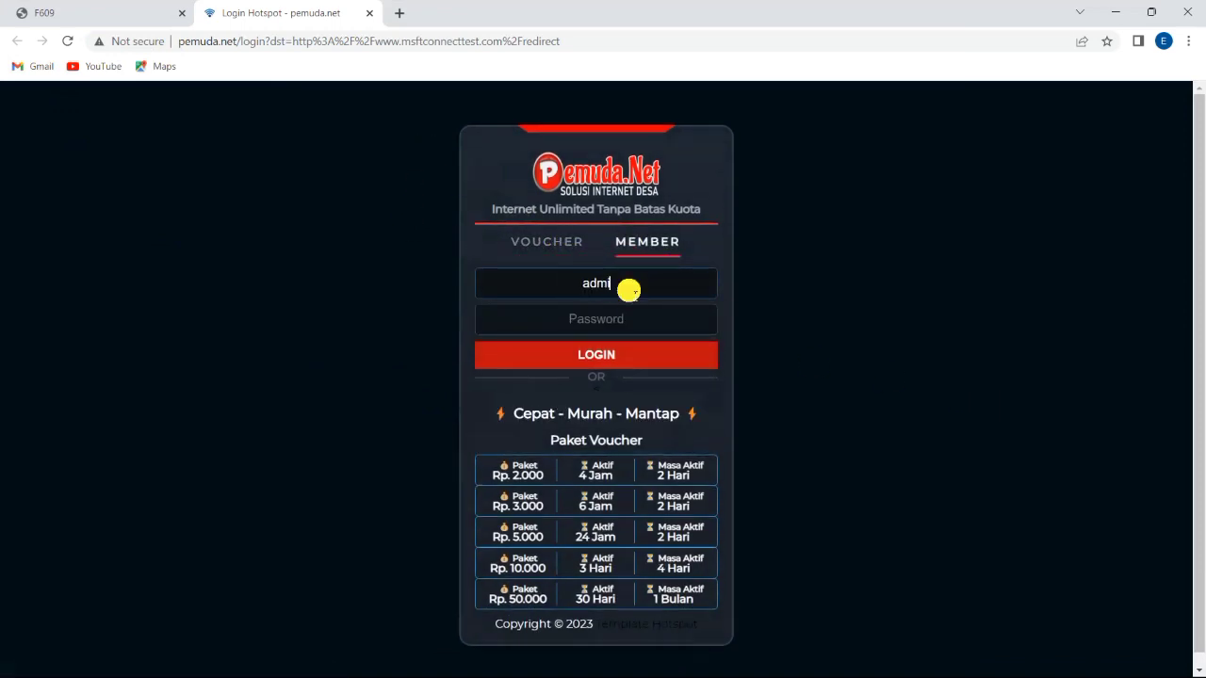
{"action": "key", "text": "Return"}
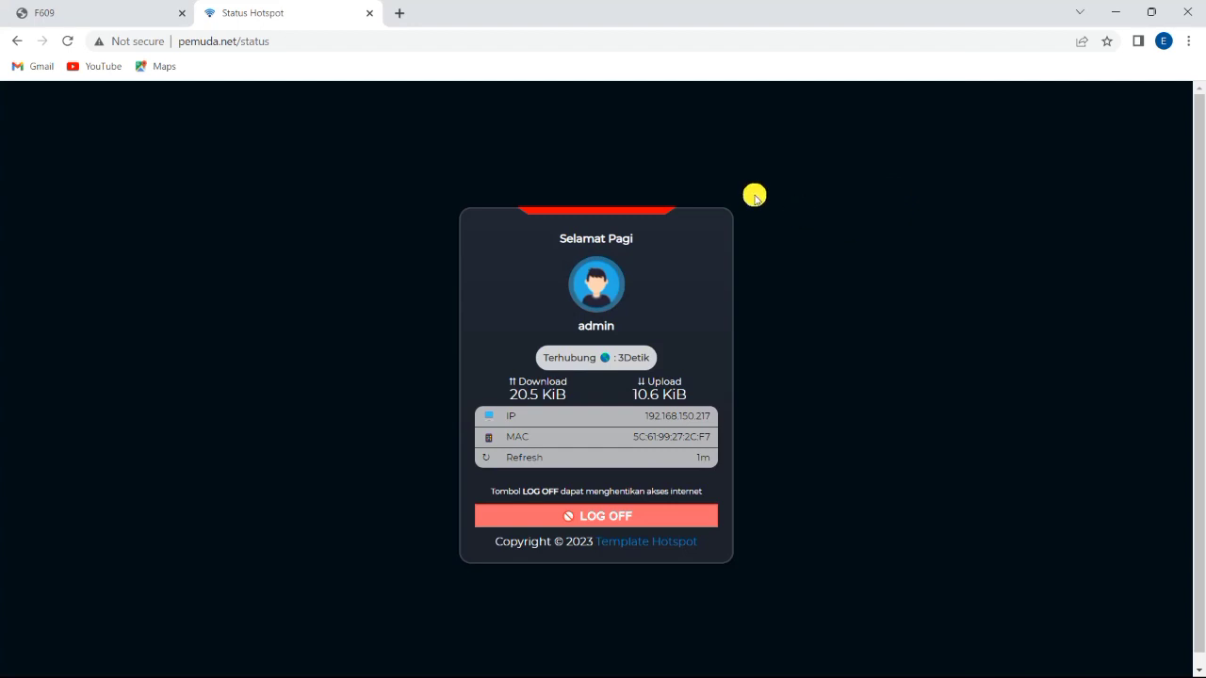
Minimize Chrome to bring the Photos window with Untitled-1.png back into view
{"action": "left_click", "coordinate": [1118, 10]}
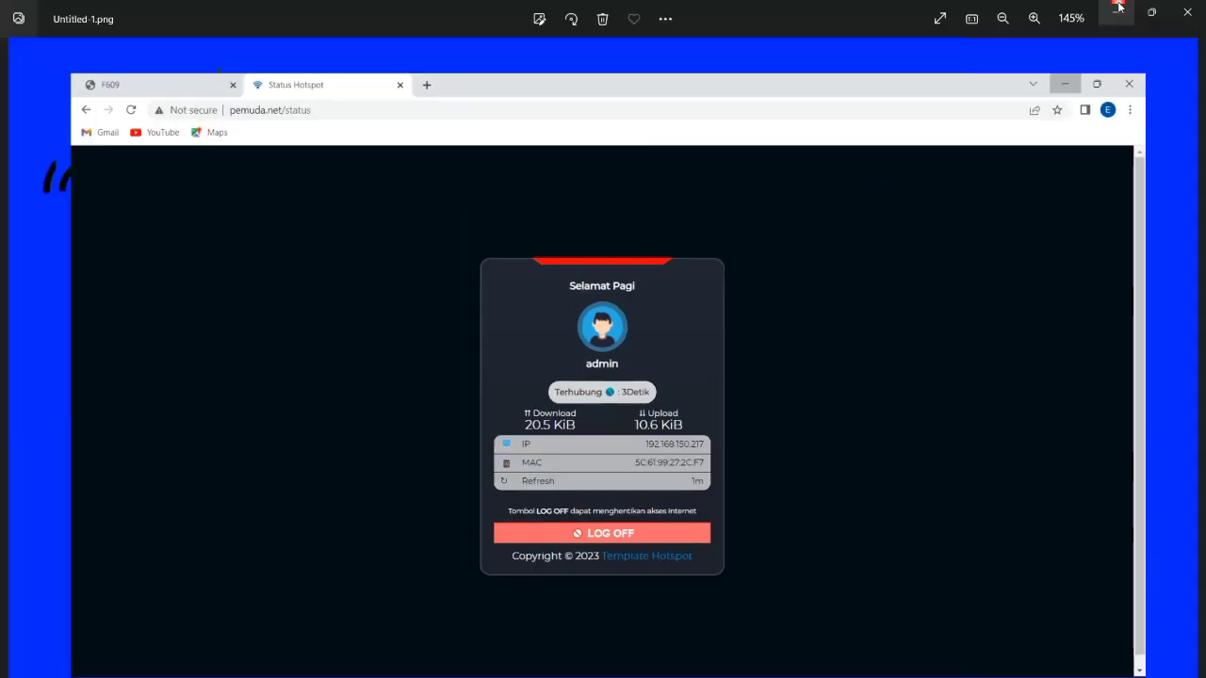